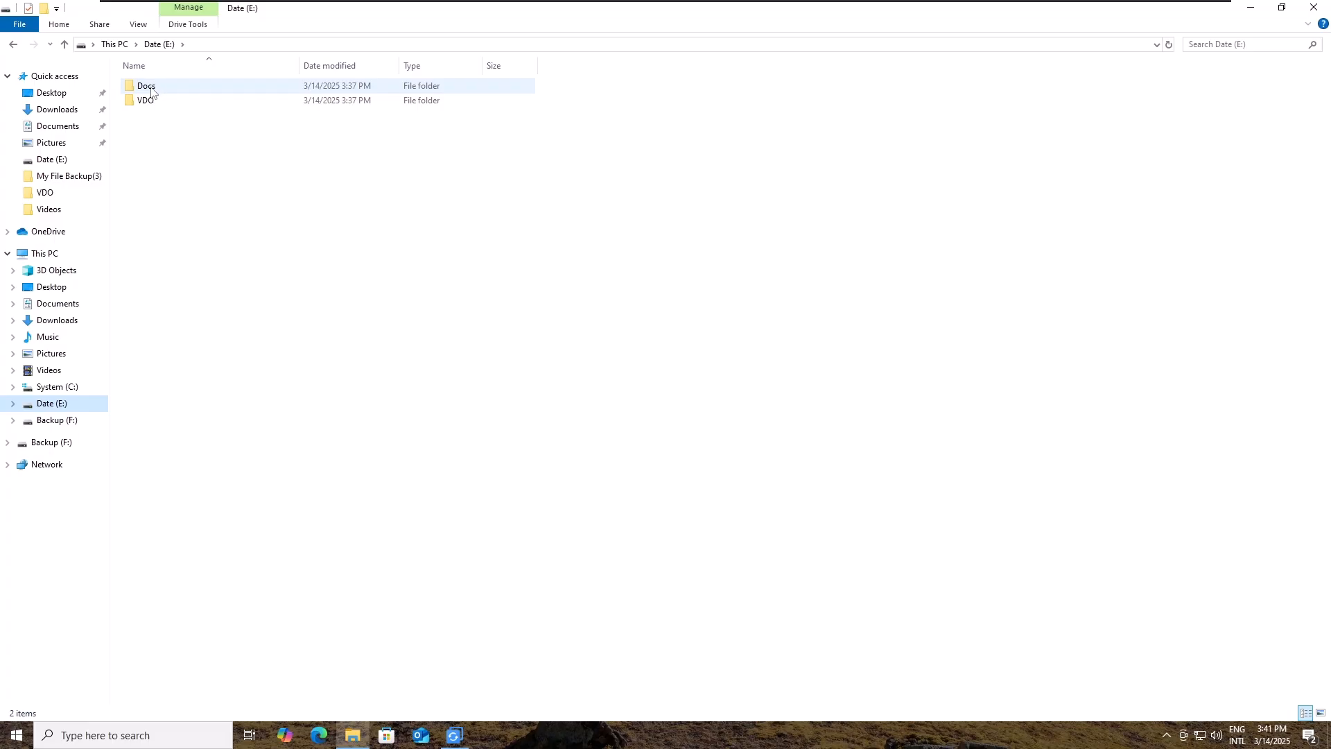
# Examine the contents of the Docs and VDO folders on the Date (E:) drive, and close File Explorer
pyautogui.click(148, 102)
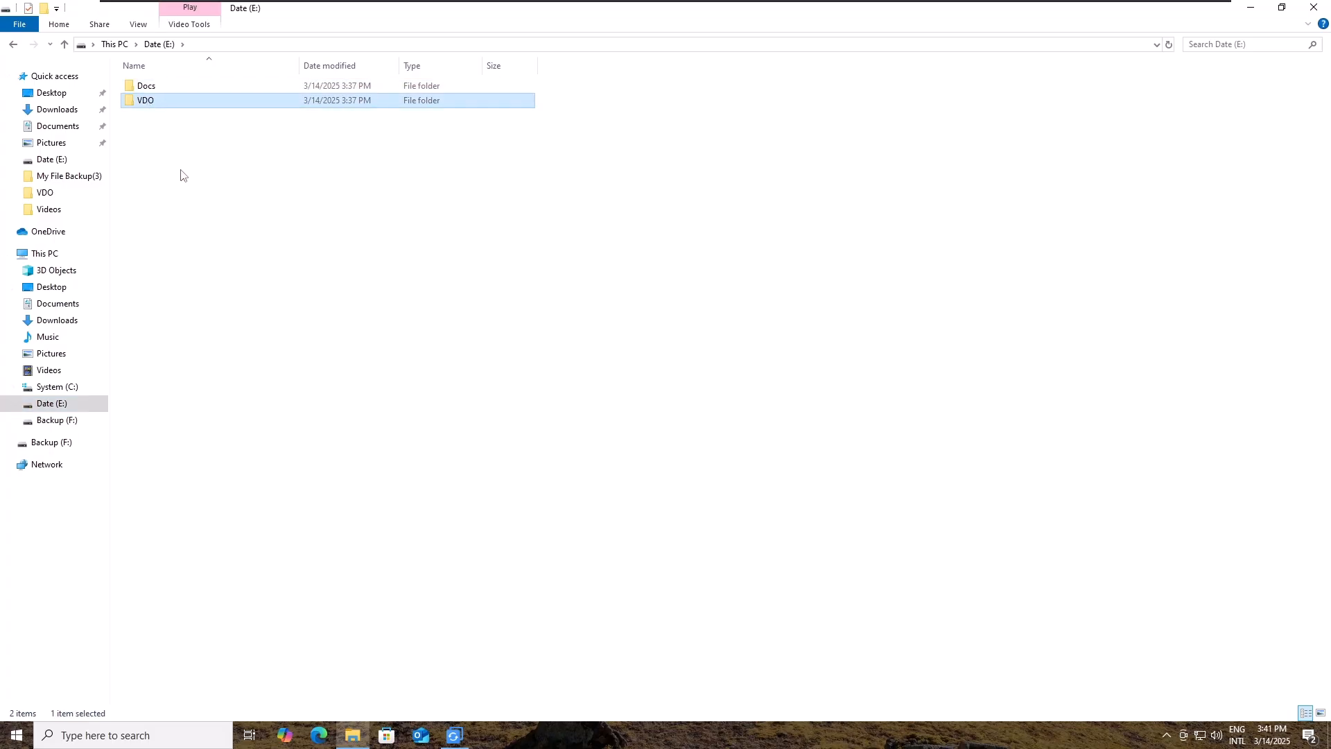
pyautogui.doubleClick(152, 86)
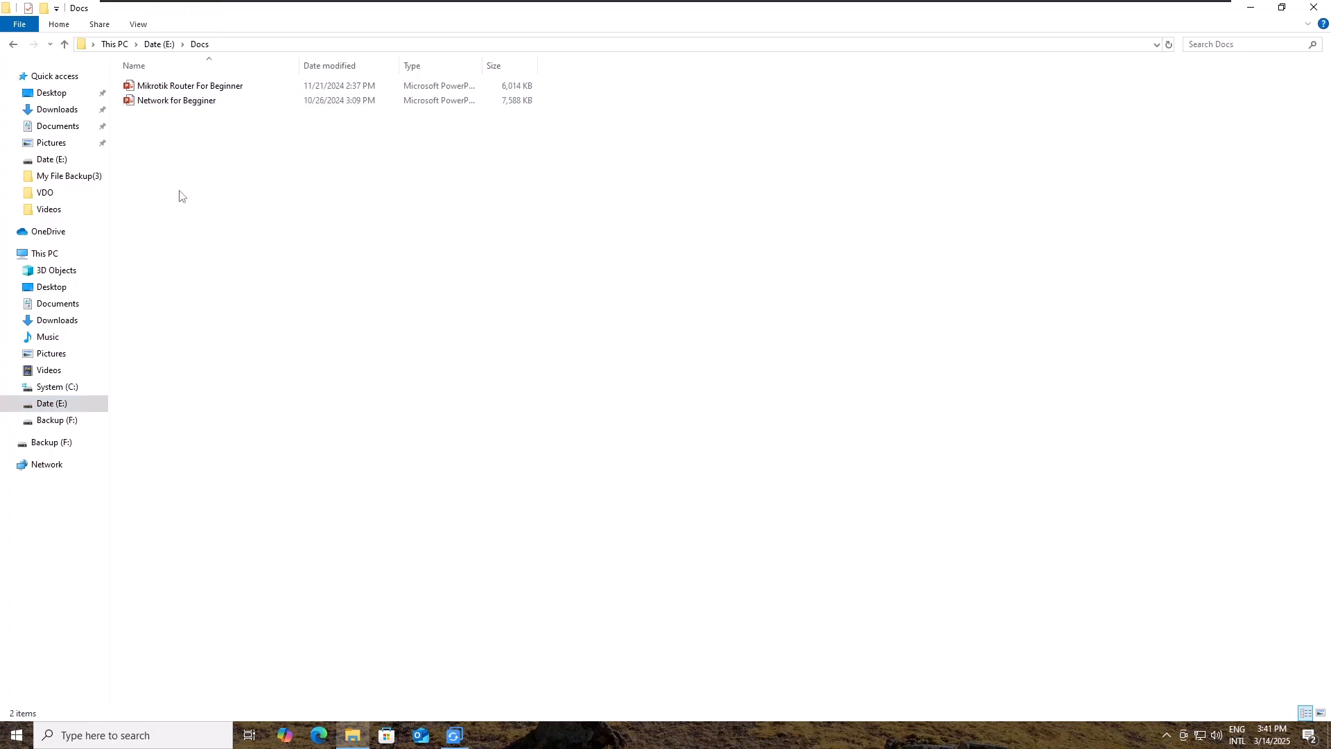
pyautogui.click(166, 101)
pyautogui.click(64, 44)
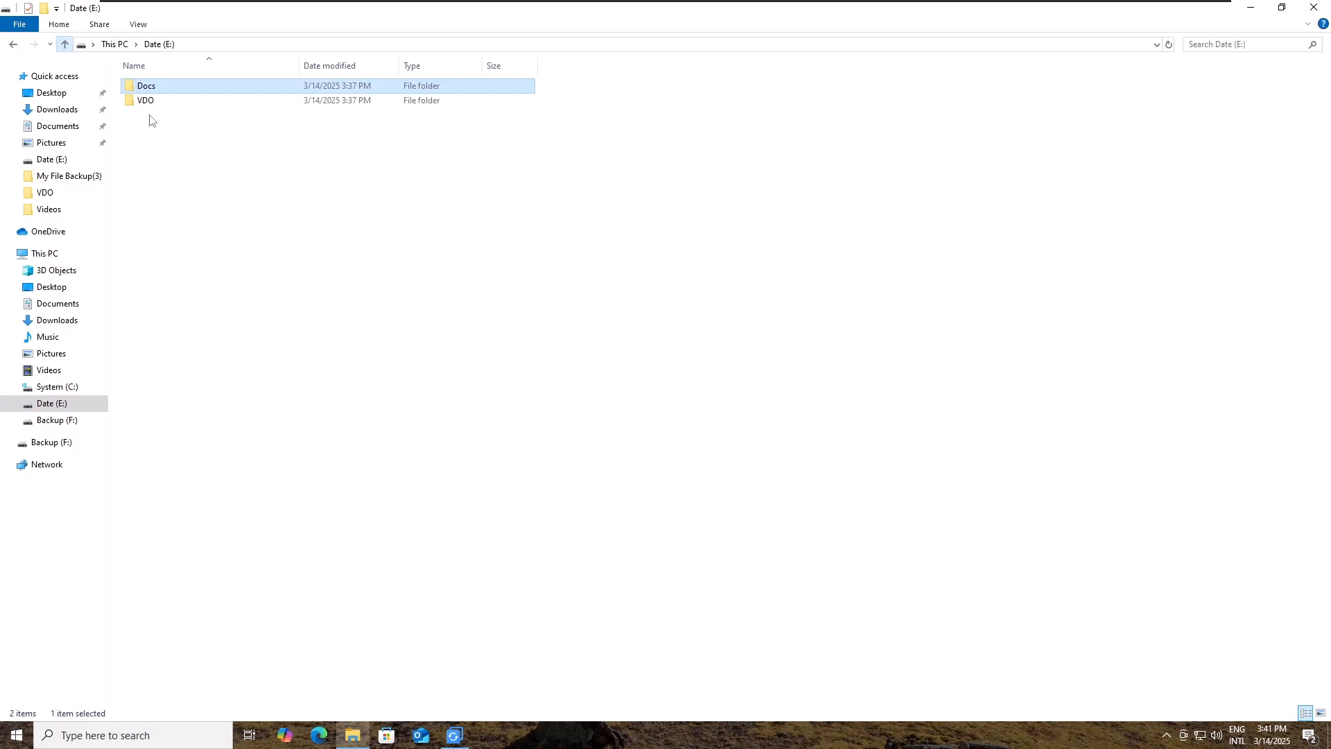
pyautogui.click(147, 102)
pyautogui.doubleClick(147, 102)
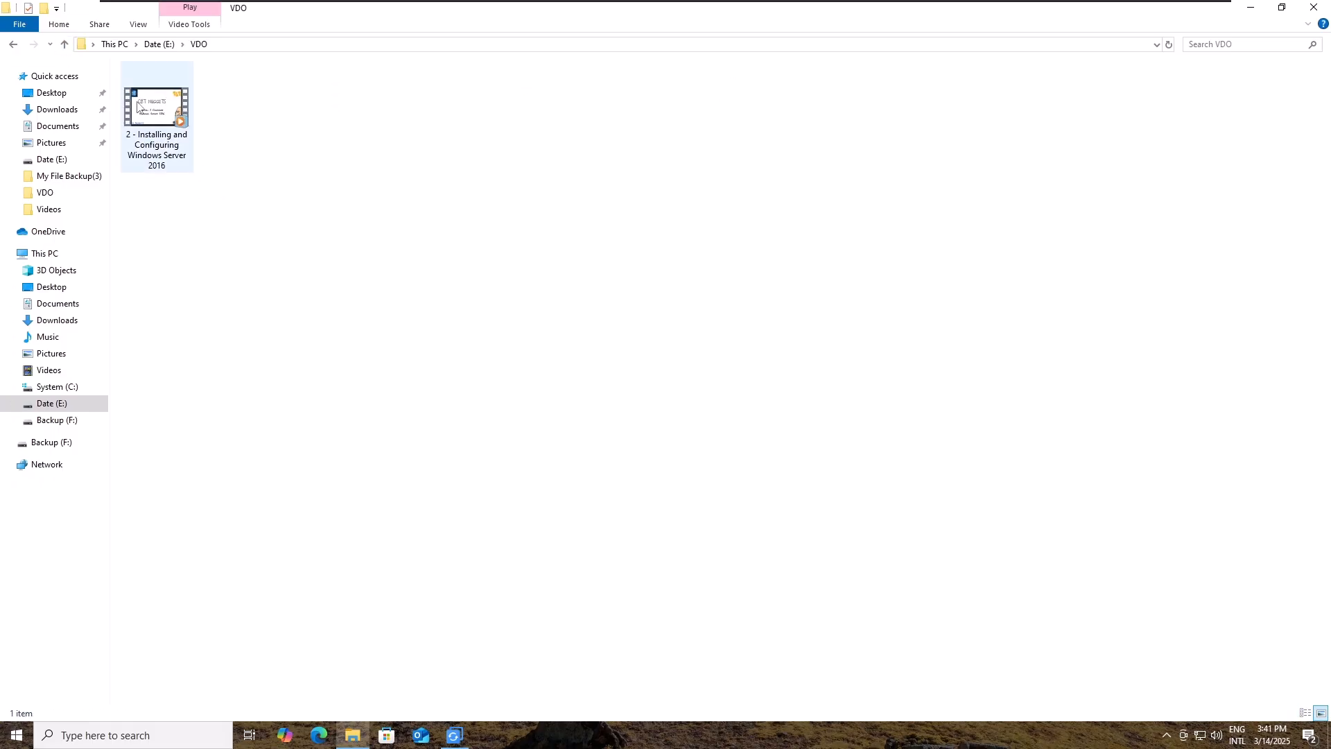
pyautogui.click(65, 43)
pyautogui.moveTo(212, 195); pyautogui.dragTo(144, 89)
pyautogui.click(228, 179)
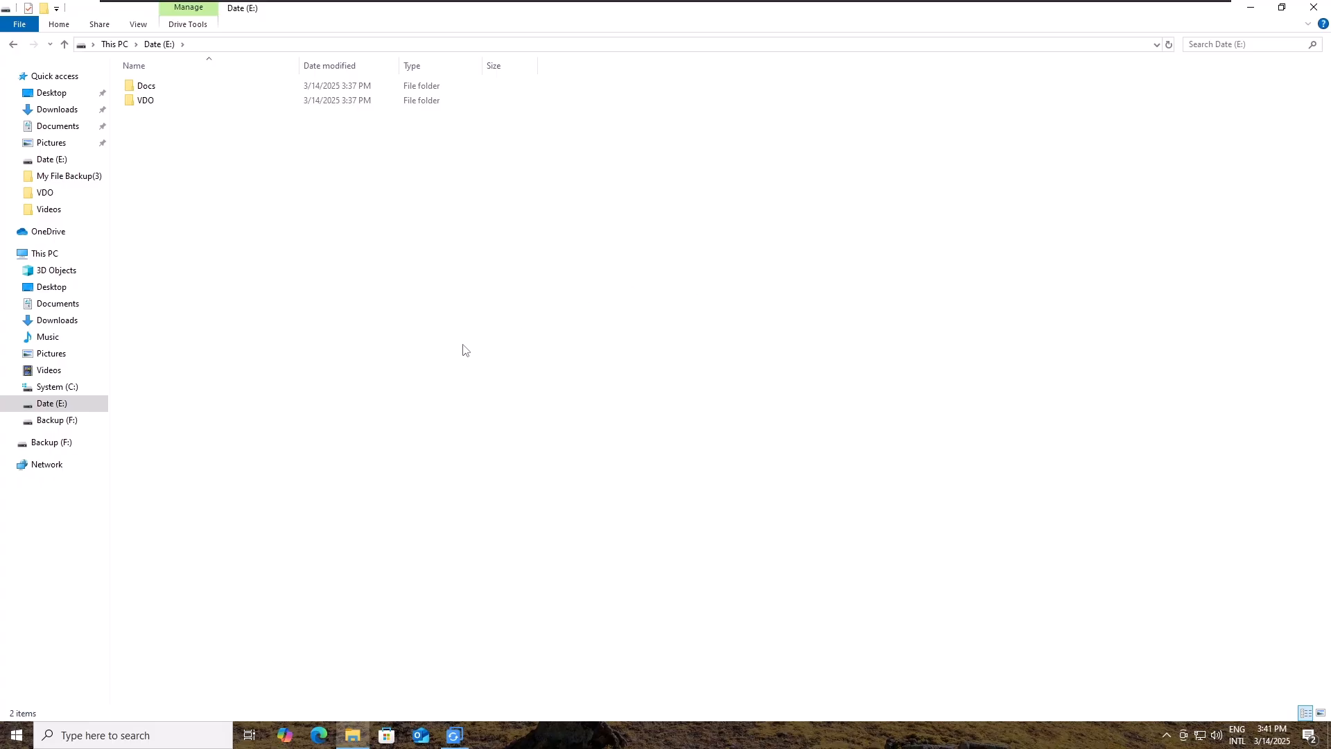
pyautogui.click(1314, 7)
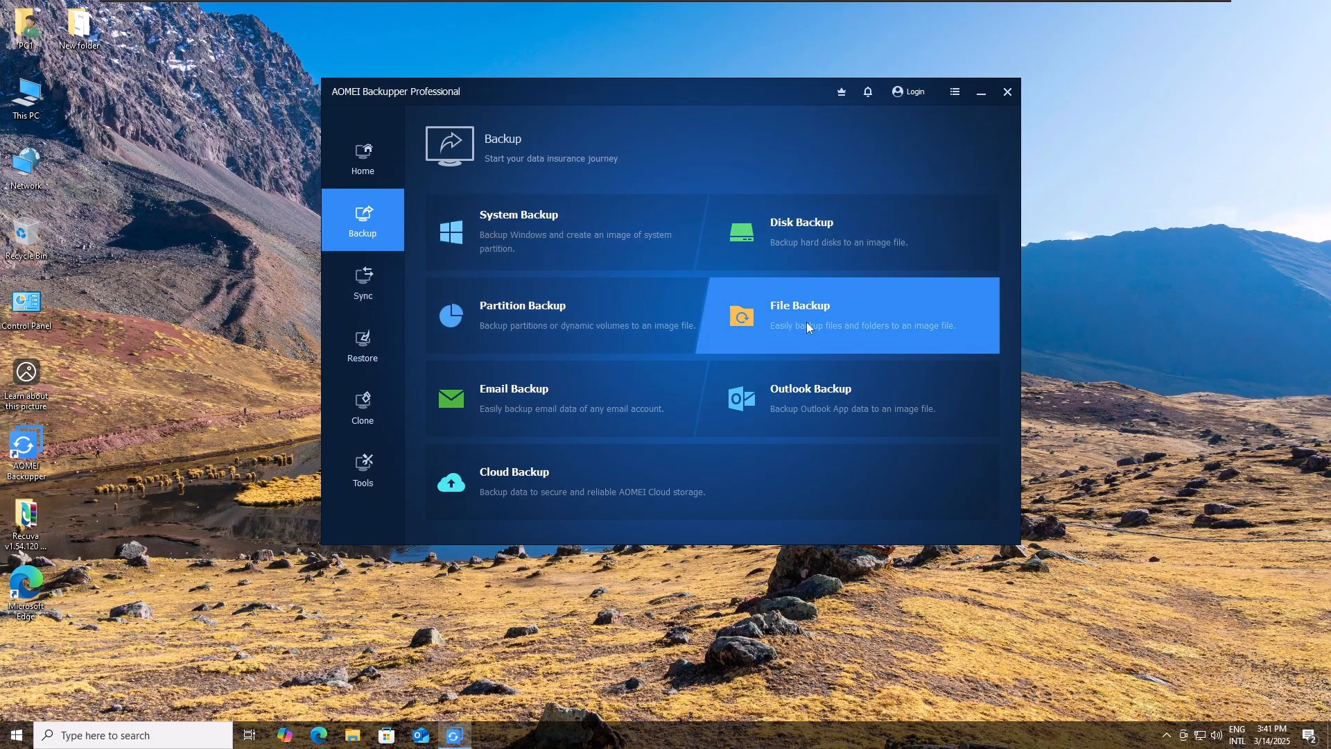
# Start a new File Backup task and check the contents of the Backup (F:) drive in File Explorer
pyautogui.click(861, 326)
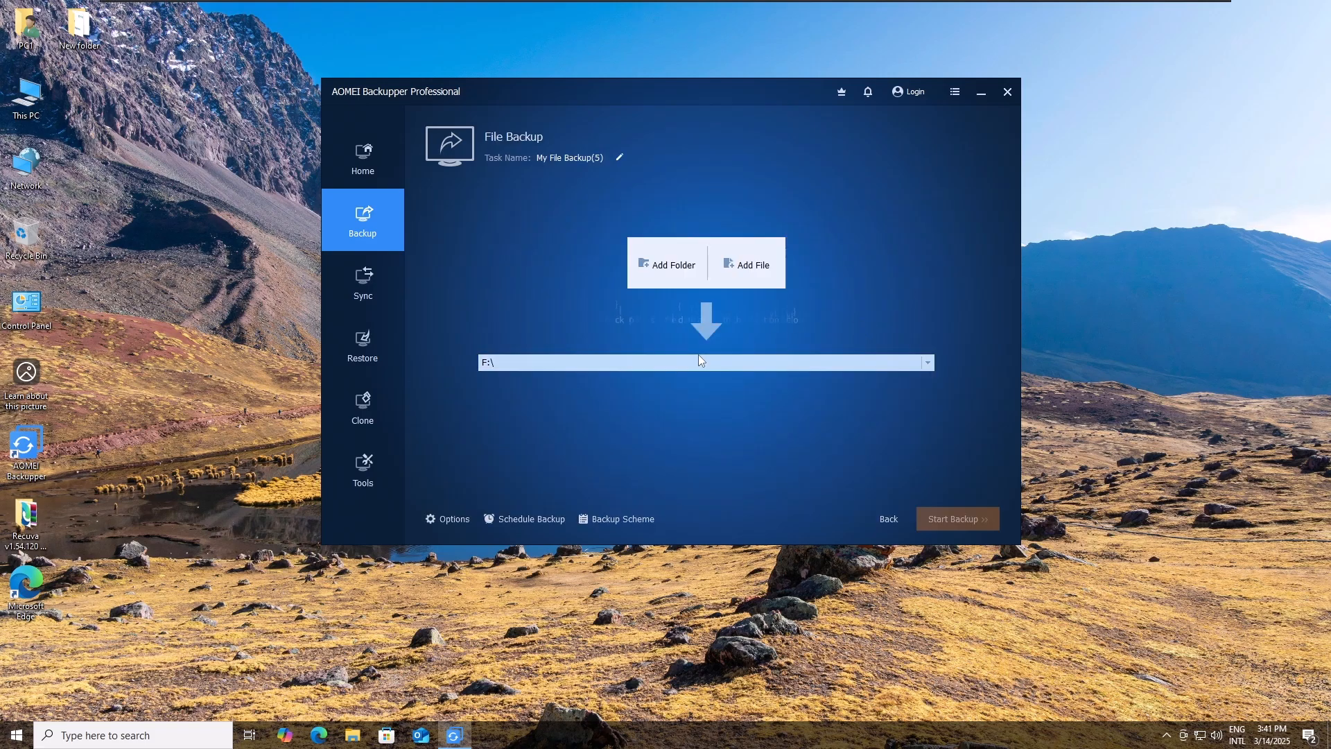
pyautogui.click(352, 735)
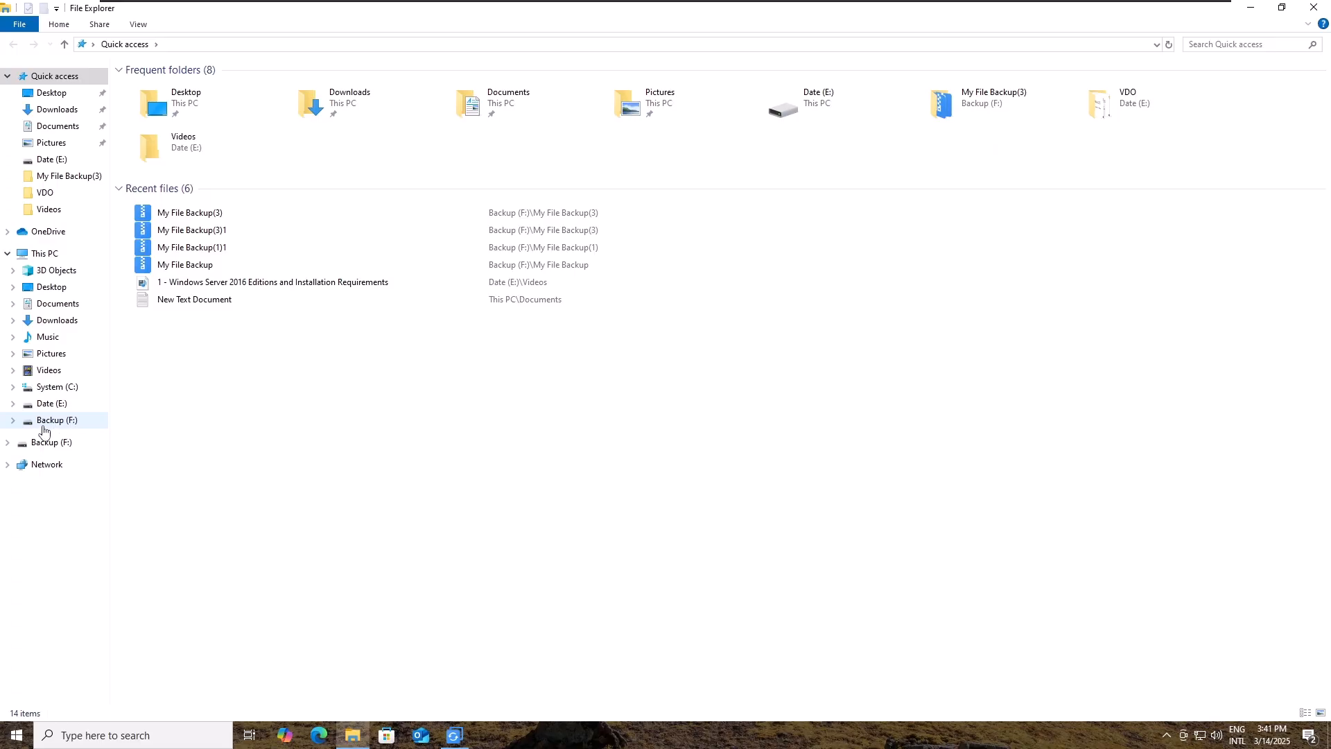
pyautogui.click(45, 425)
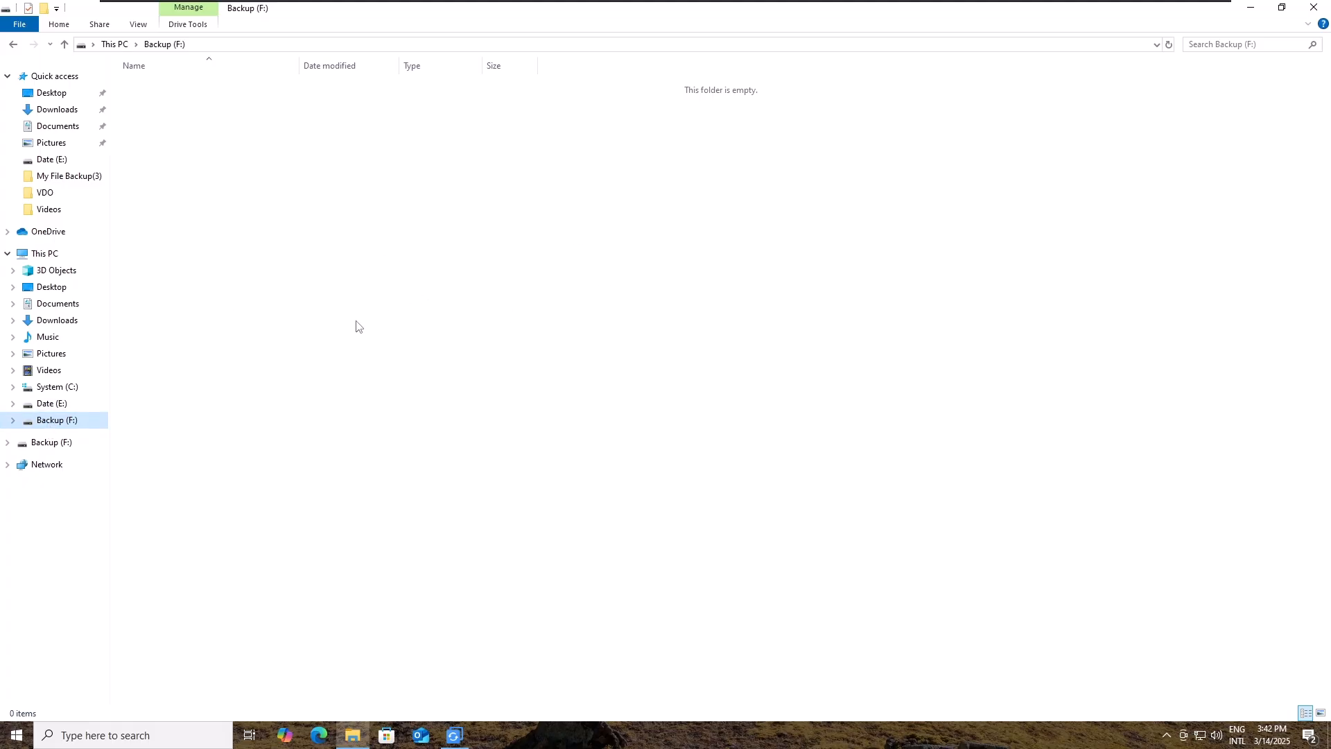
pyautogui.click(55, 402)
pyautogui.click(61, 424)
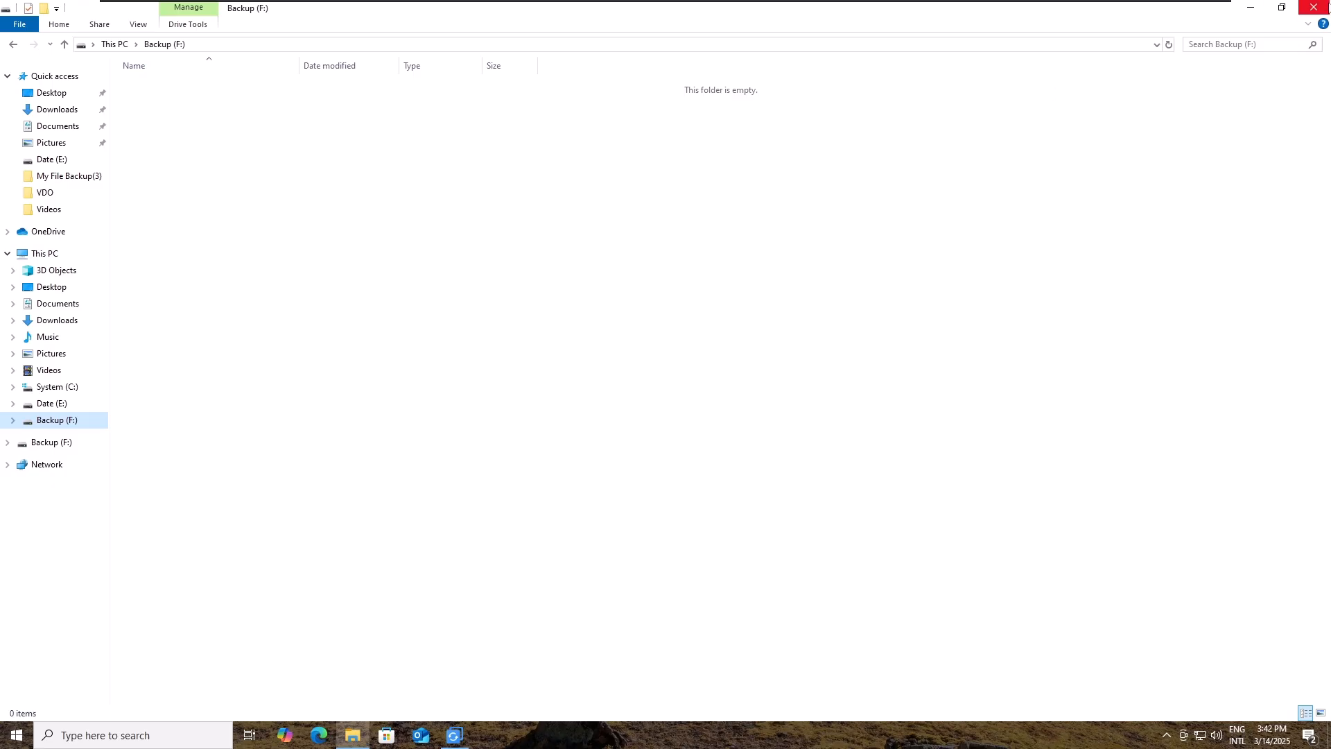
pyautogui.click(1323, 8)
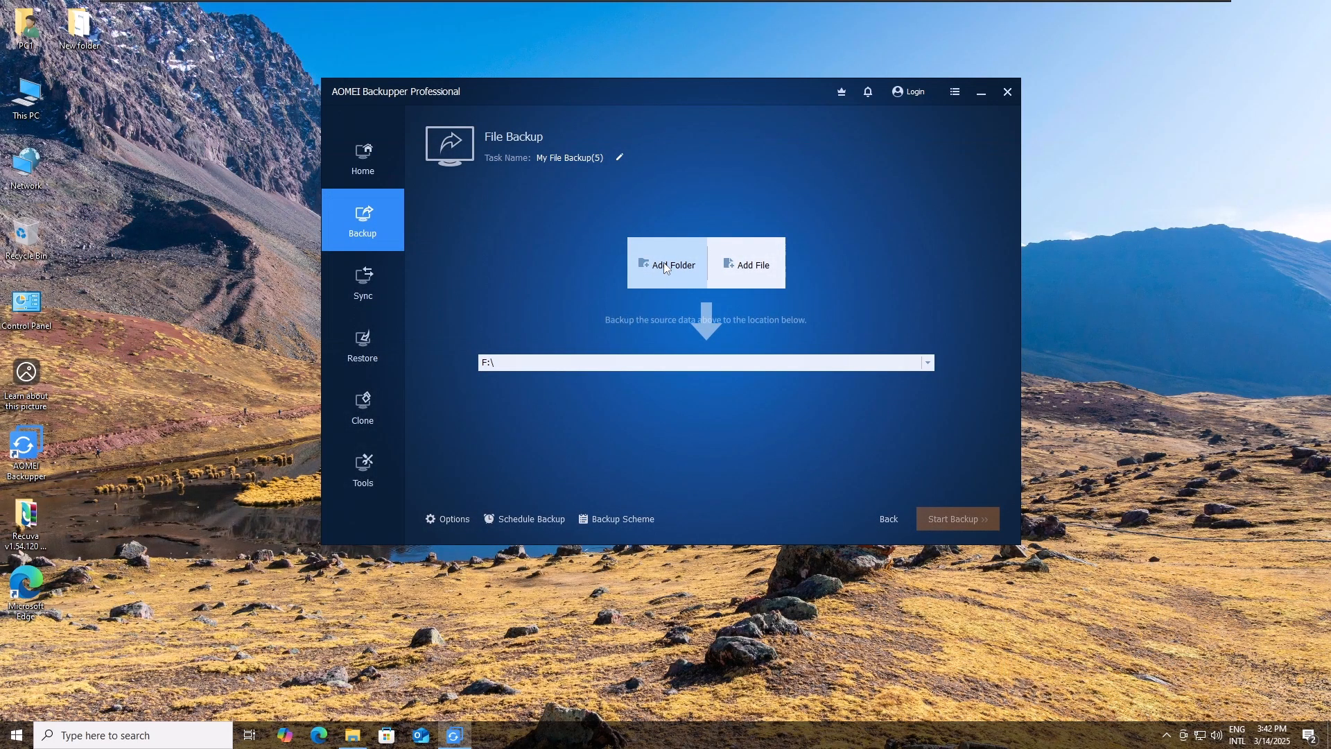
# Set the backup destination to the local path F:\ on the Backup drive
pyautogui.click(930, 362)
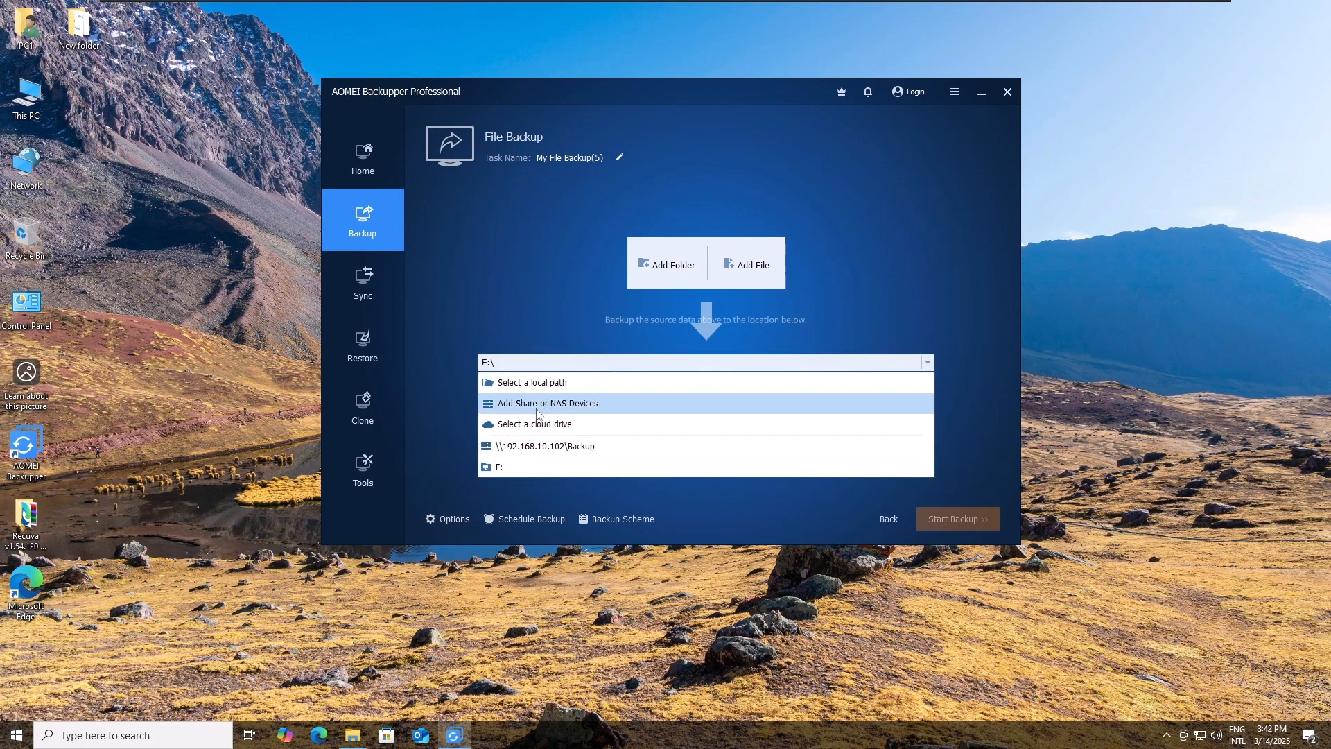
pyautogui.click(528, 384)
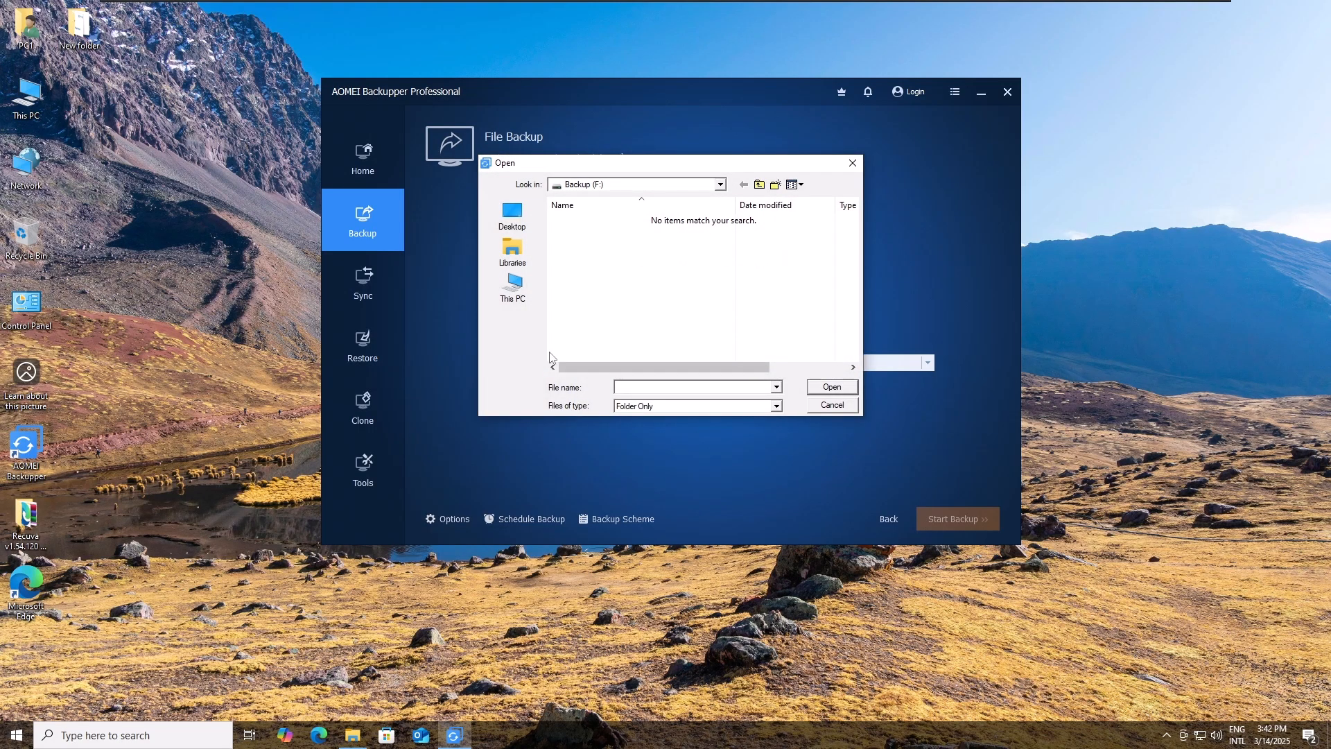
pyautogui.click(513, 285)
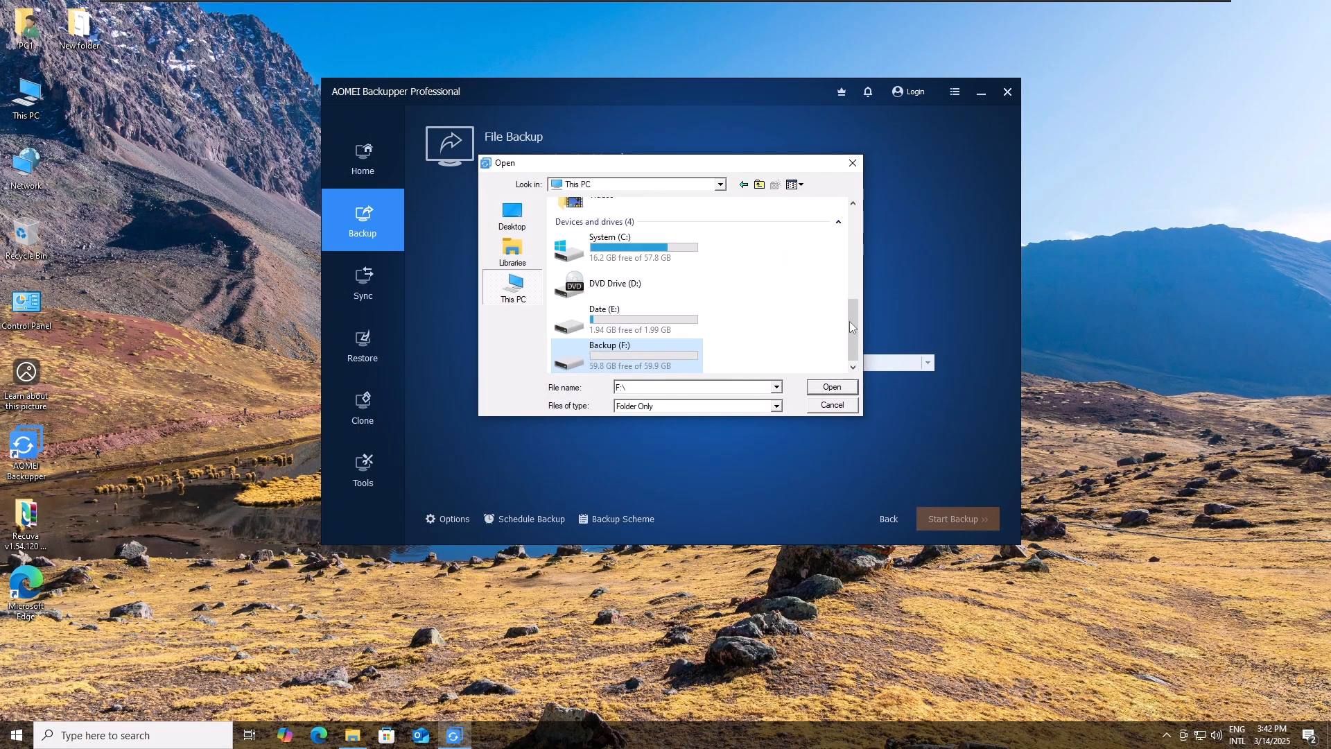
pyautogui.scroll(-1, 852, 323)
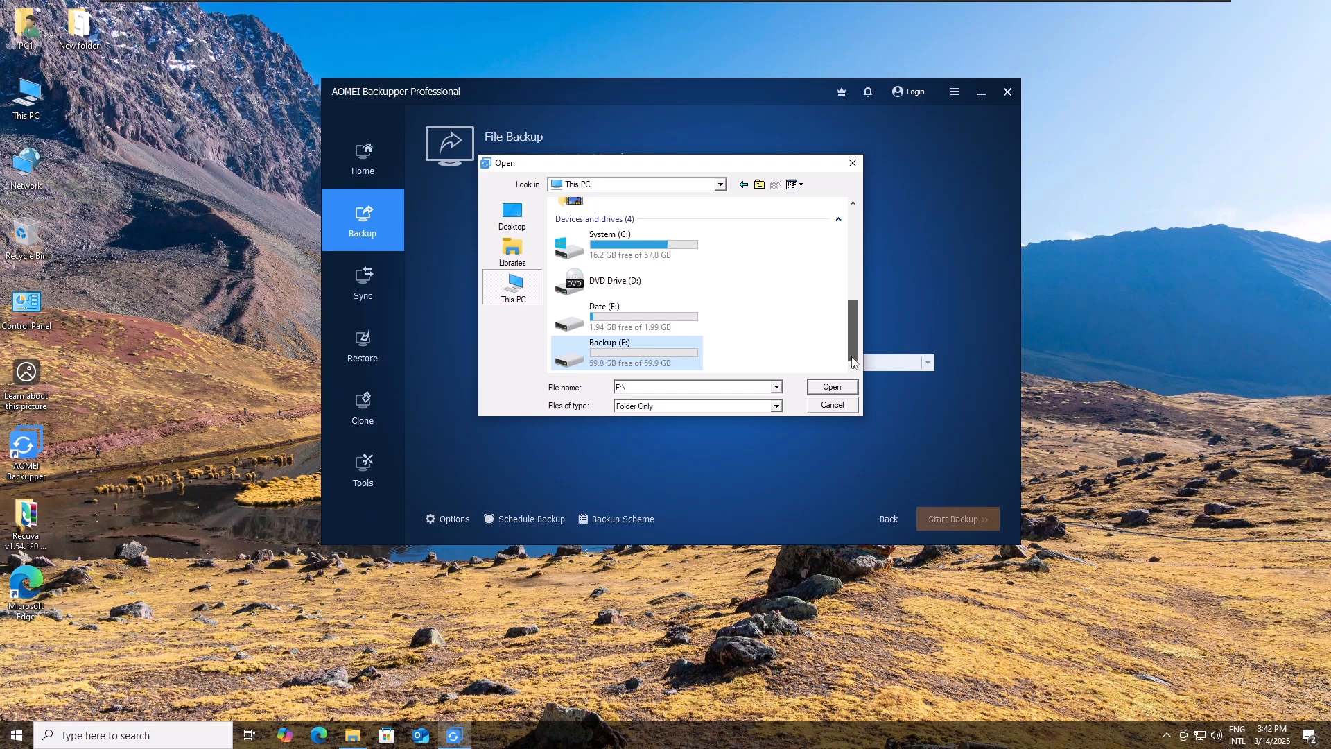
pyautogui.click(832, 388)
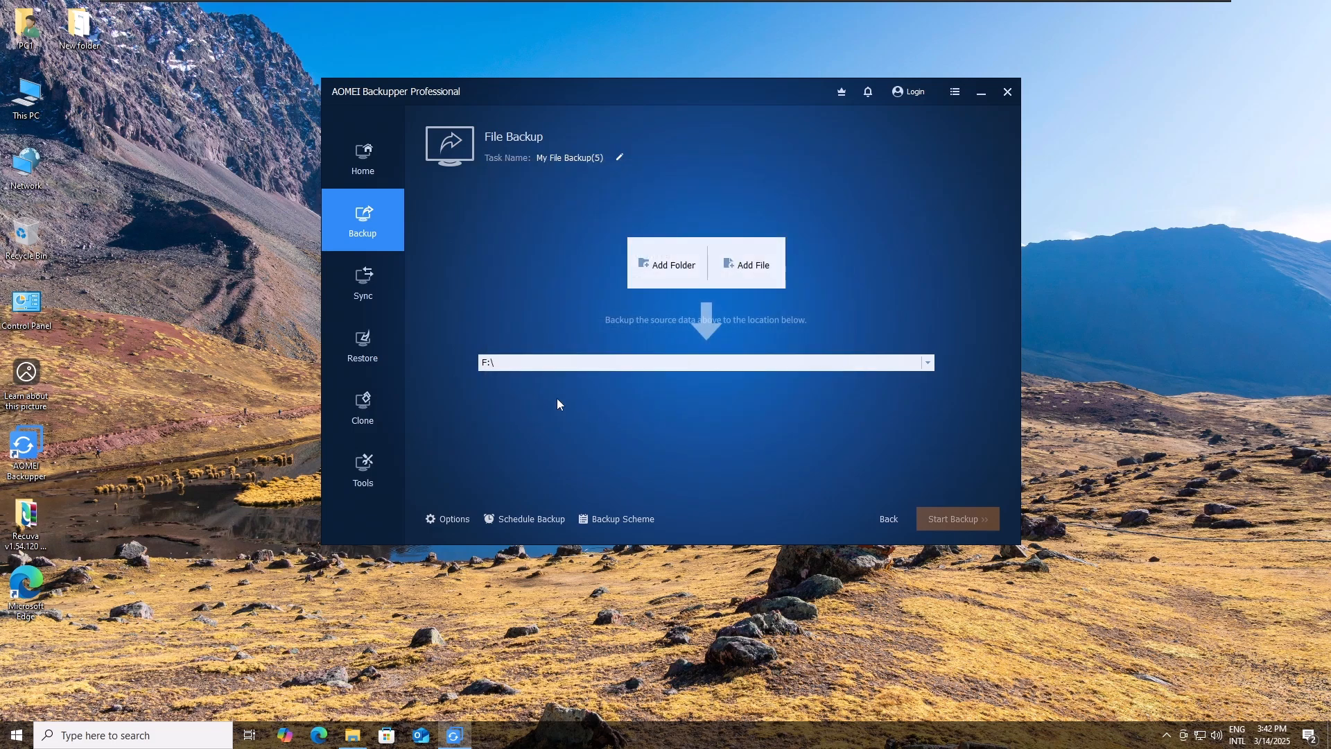
# Add the E:\Docs folder as a source of the file backup
pyautogui.click(682, 269)
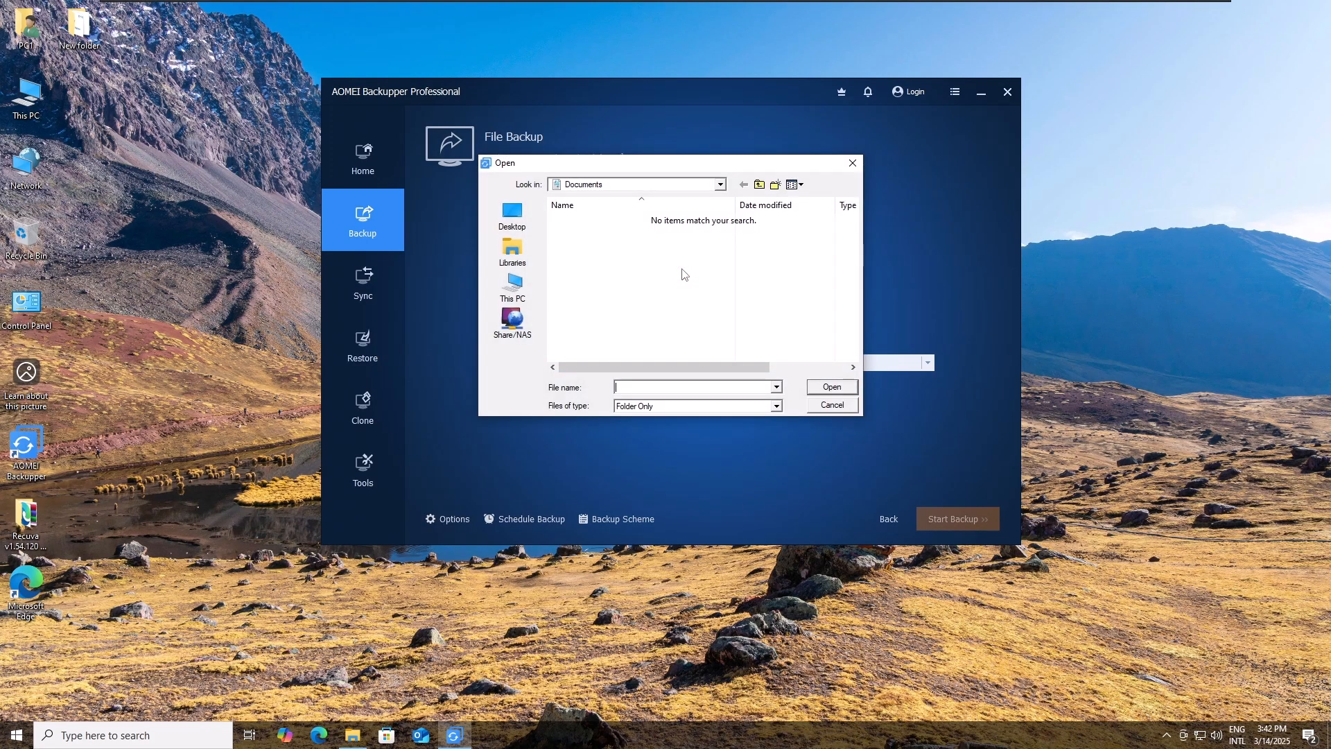
pyautogui.click(520, 288)
pyautogui.moveTo(852, 239); pyautogui.dragTo(850, 331)
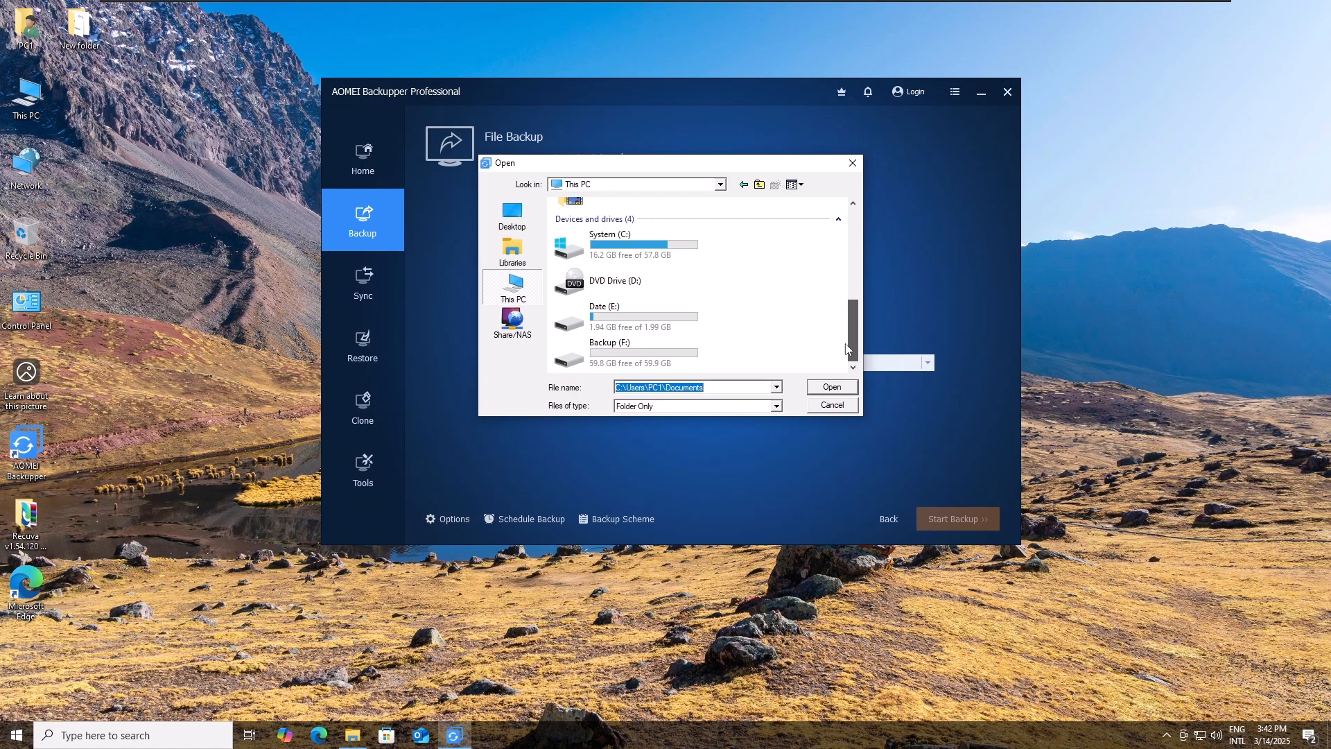
pyautogui.doubleClick(620, 318)
pyautogui.click(569, 222)
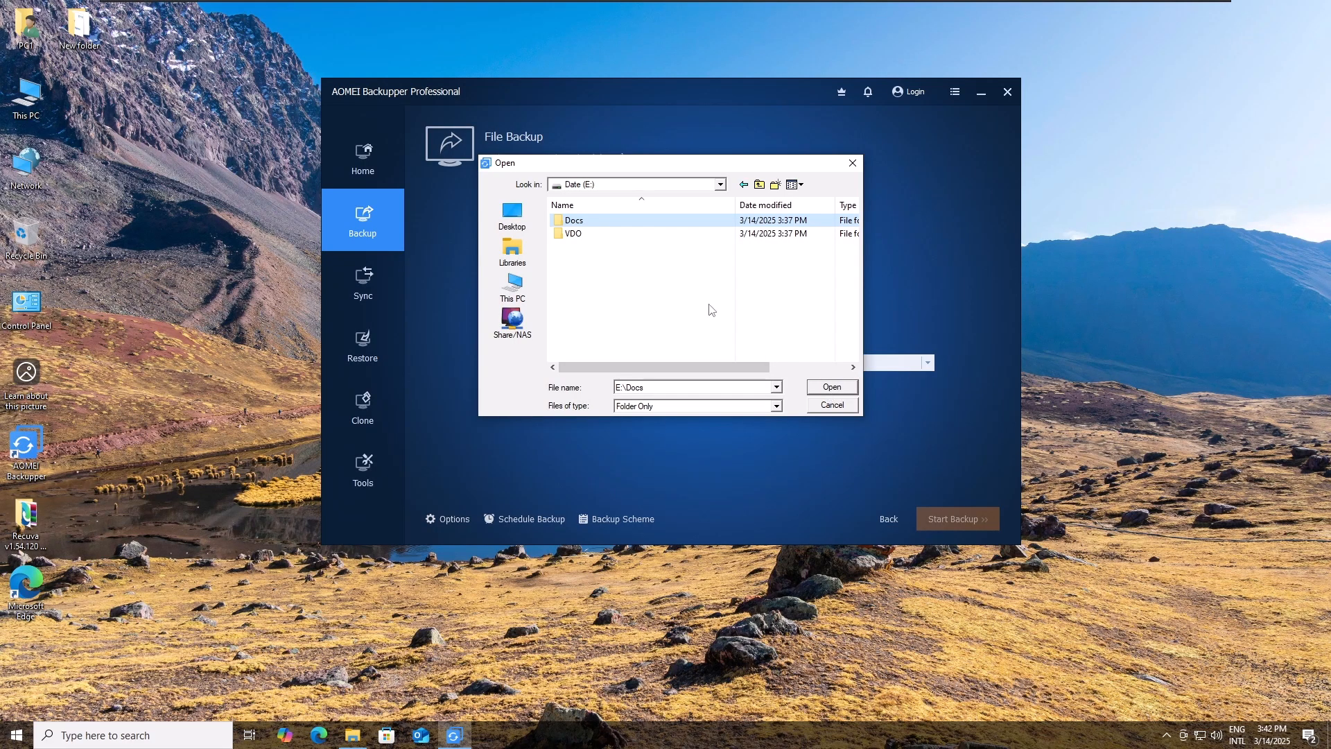
pyautogui.click(850, 392)
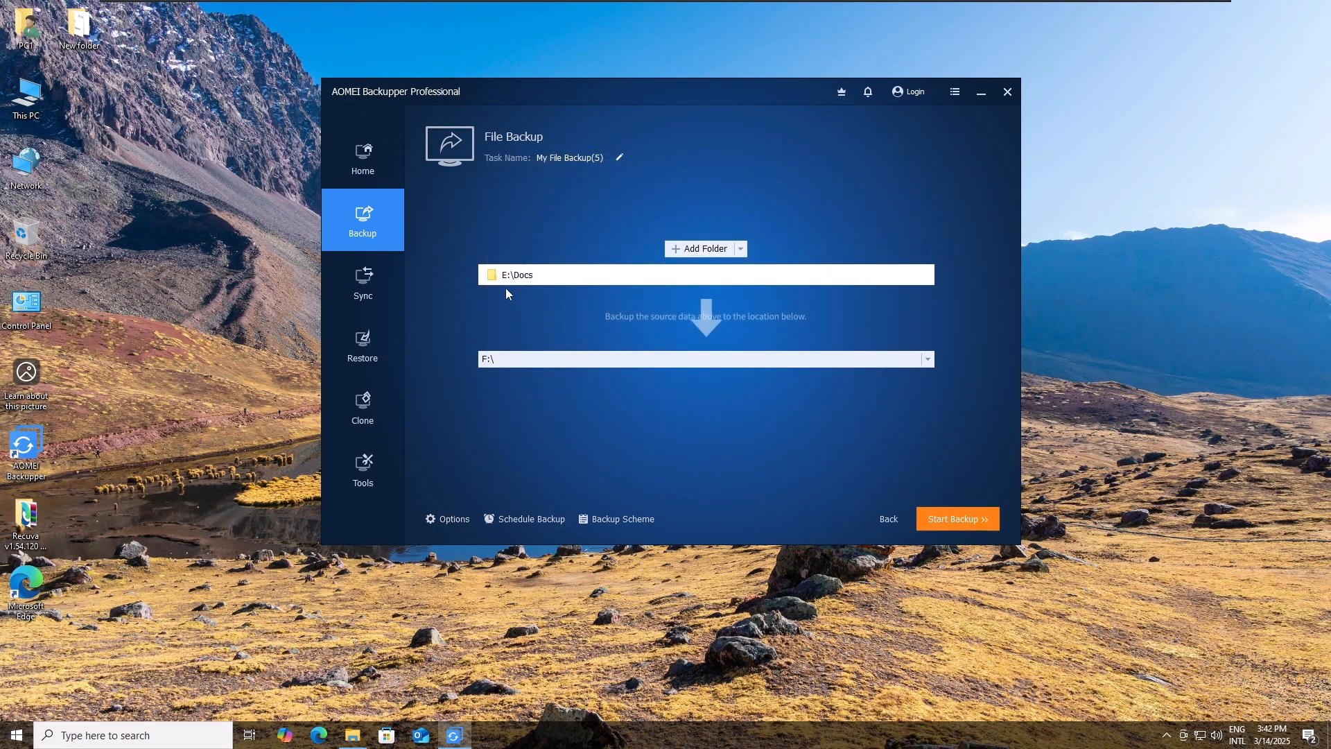
# Add the E:\VDO folder as a second source of the file backup
pyautogui.click(707, 249)
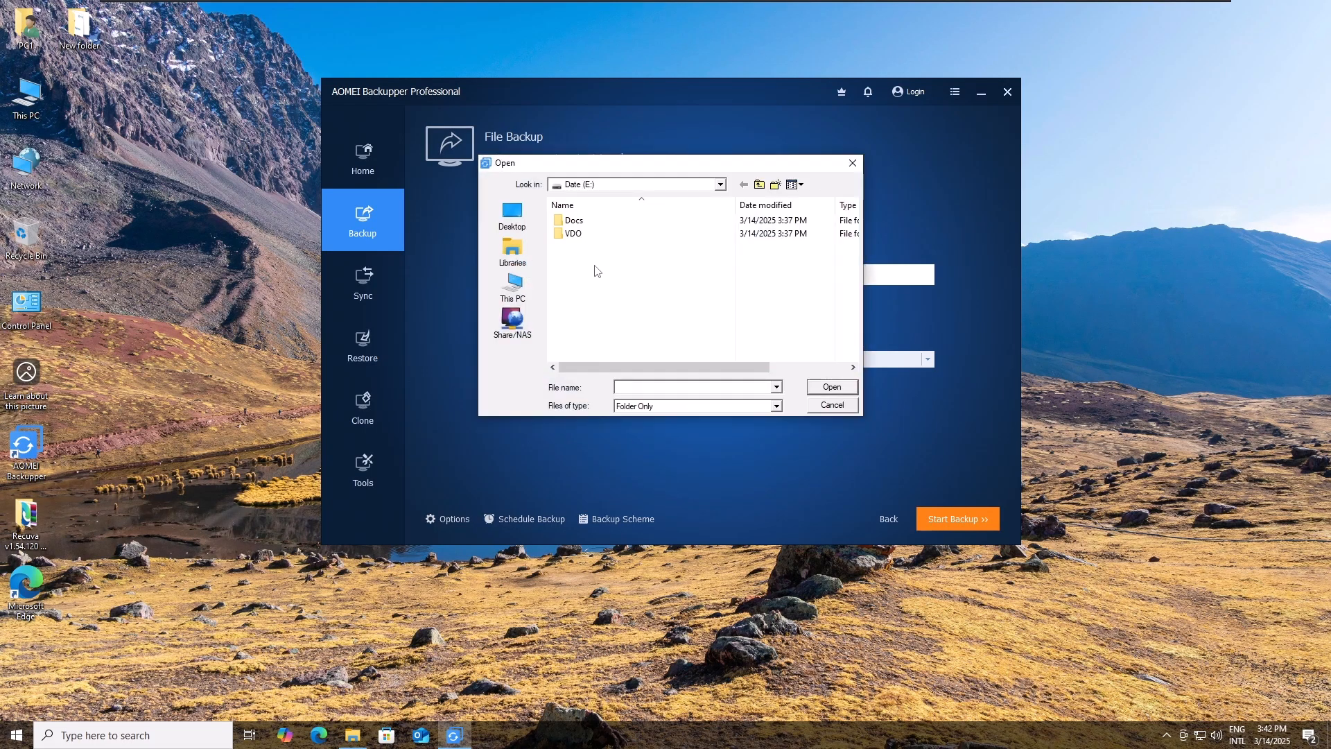
pyautogui.click(579, 234)
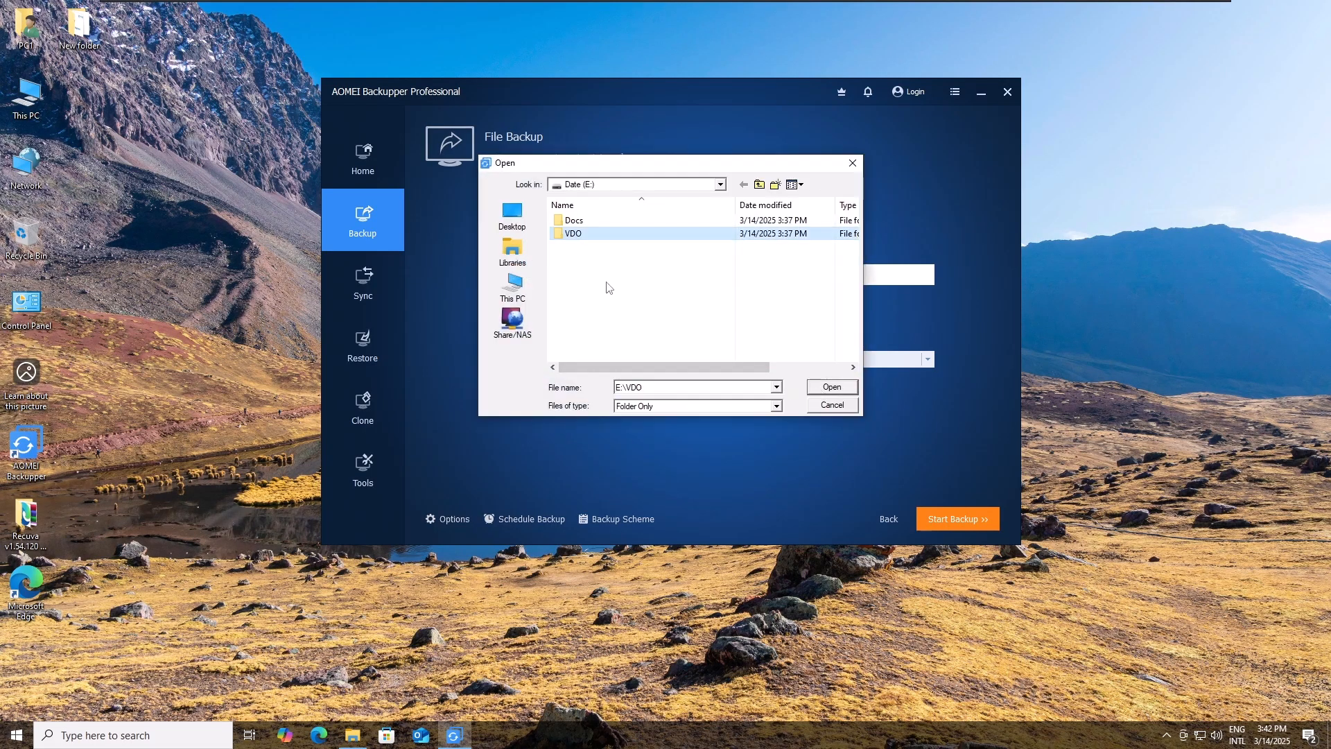
pyautogui.click(836, 389)
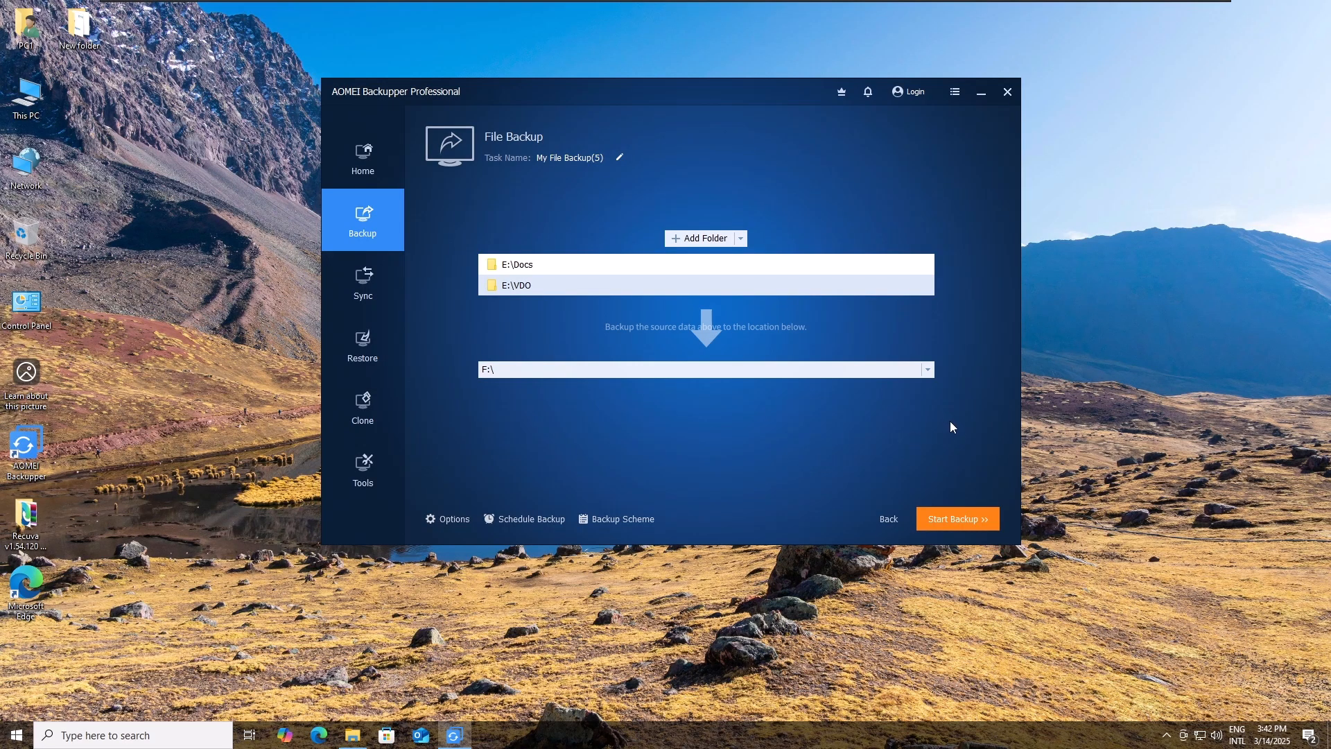
# Run the file backup to completion and return to the list of backup tasks
pyautogui.click(953, 520)
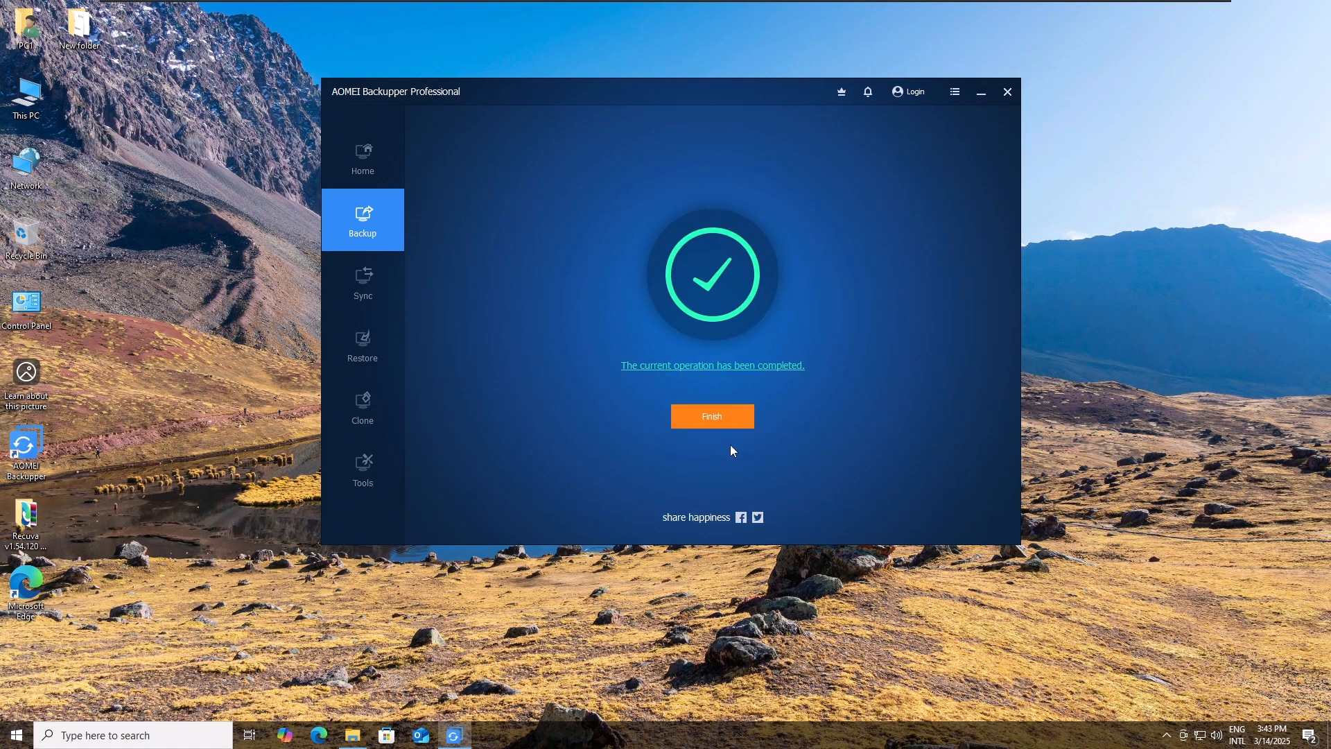
pyautogui.click(712, 421)
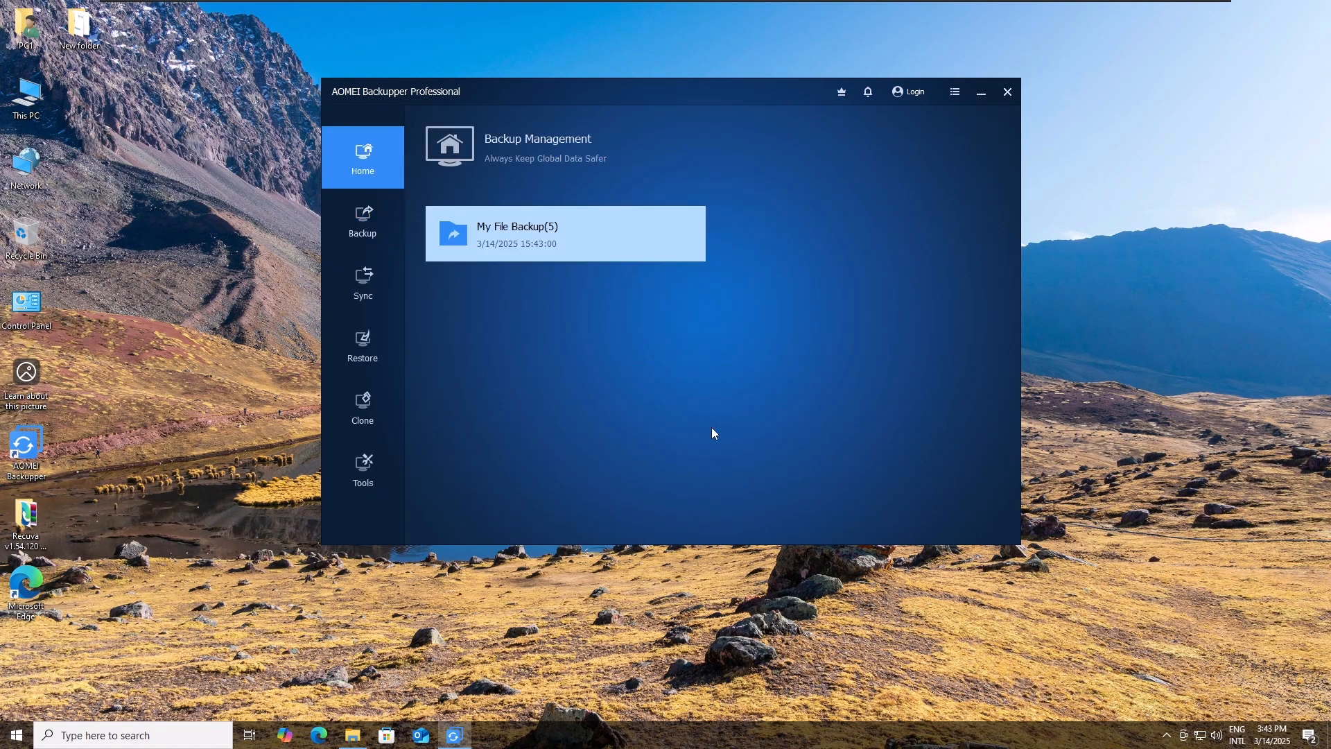
pyautogui.moveTo(555, 255)
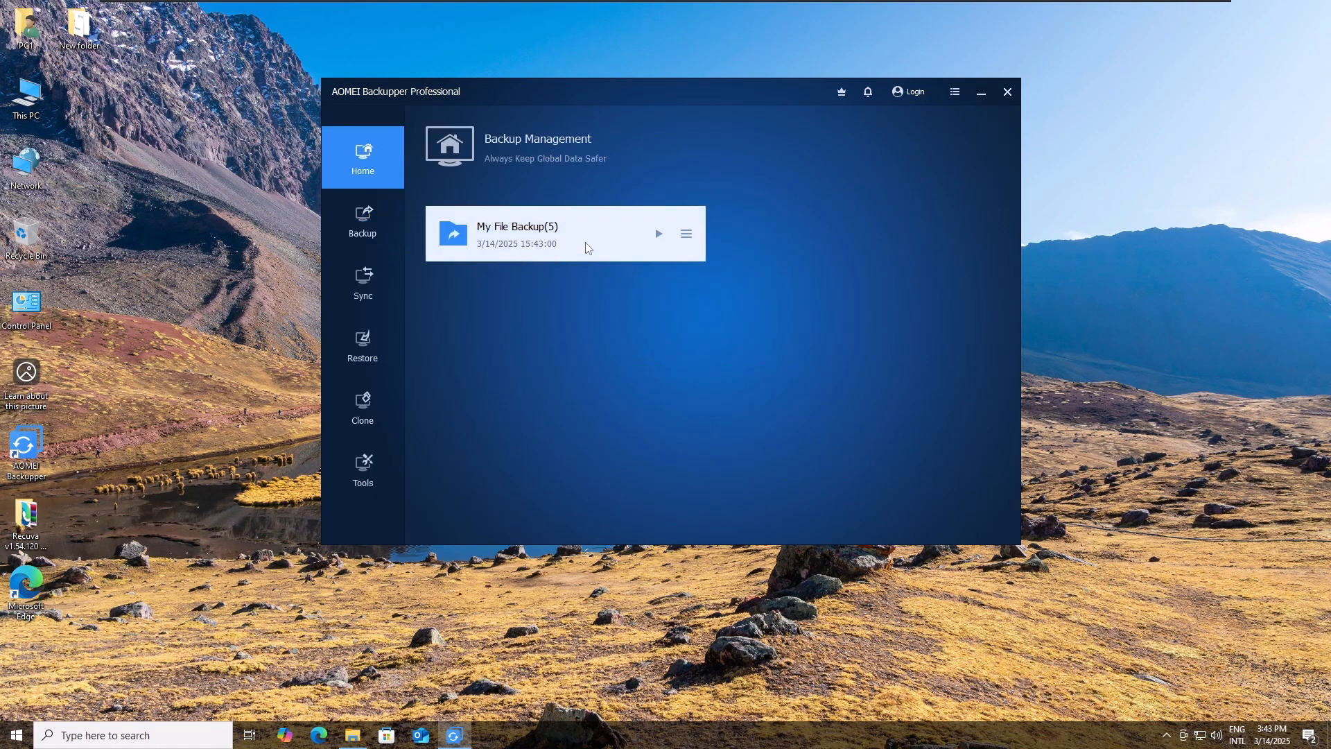
# Inspect the backup image inside the My File Backup(5) folder on the Backup (F:) drive in File Explorer
pyautogui.click(365, 740)
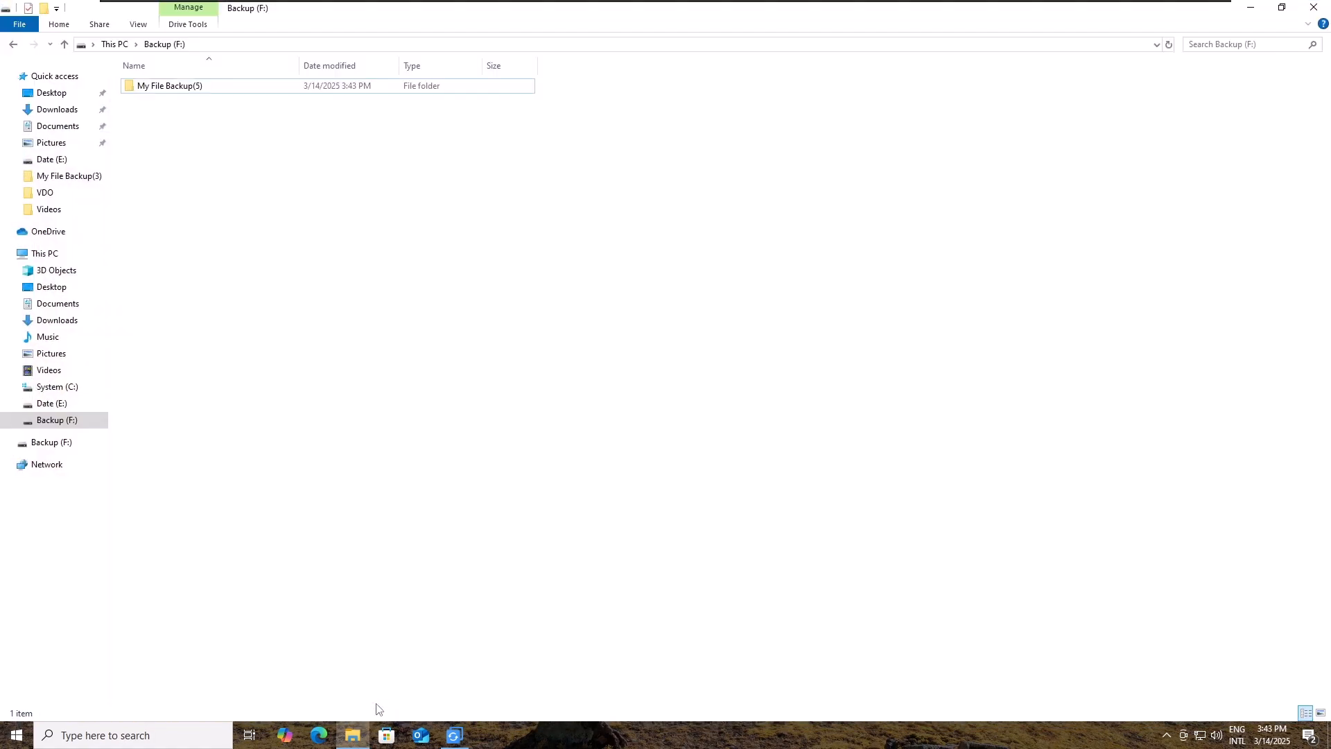
pyautogui.click(72, 450)
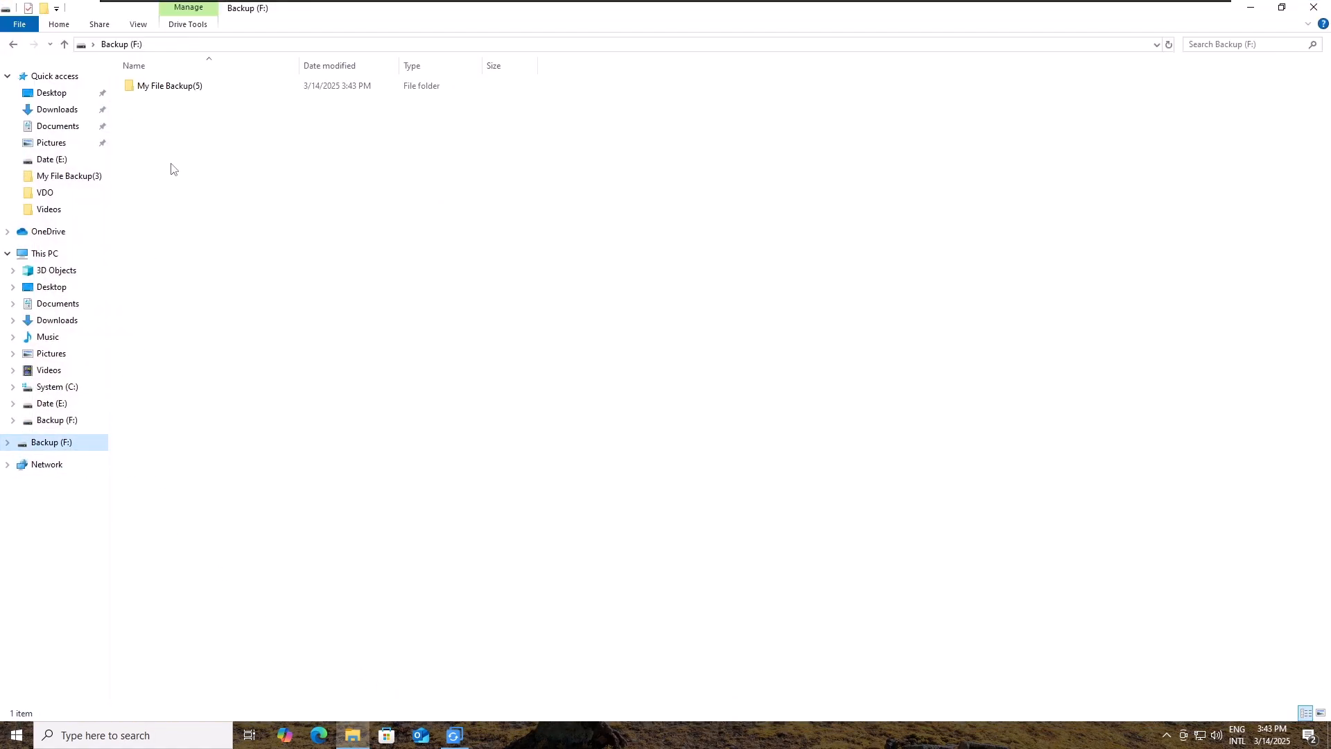
pyautogui.click(173, 93)
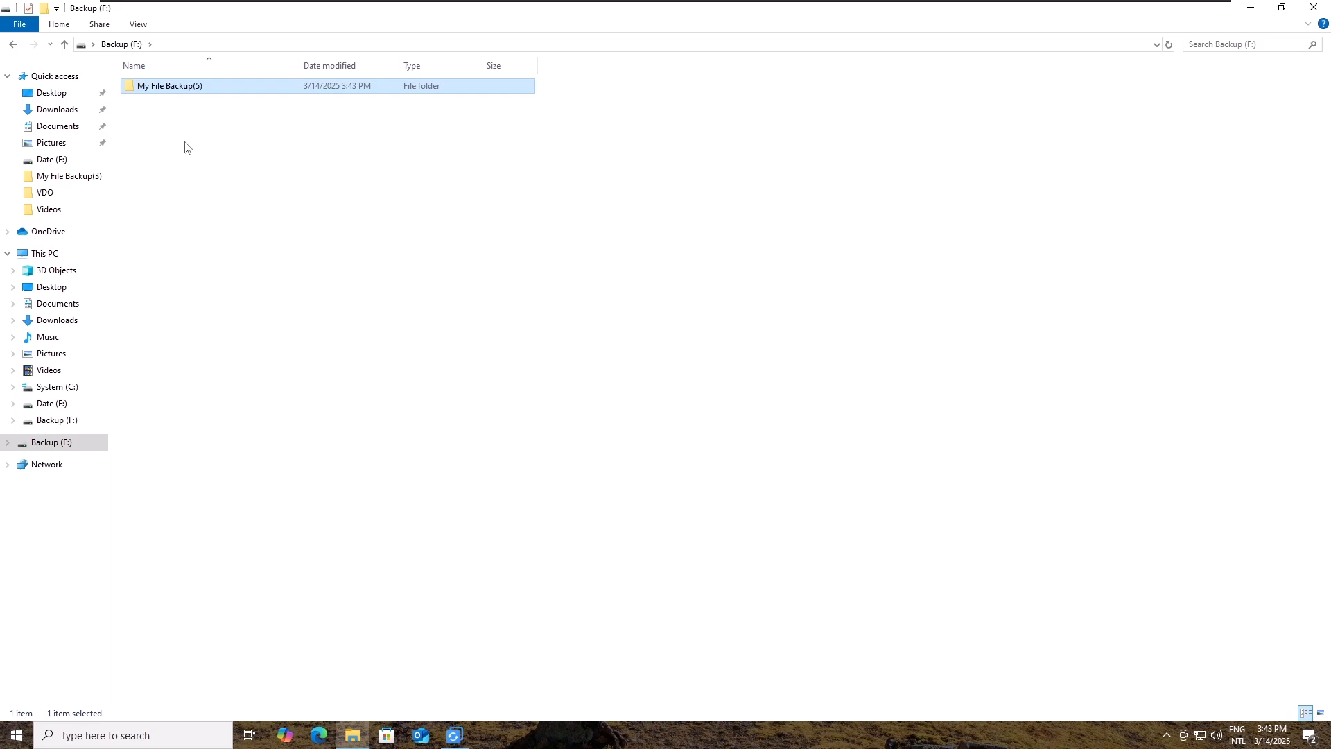
pyautogui.doubleClick(167, 92)
pyautogui.click(180, 96)
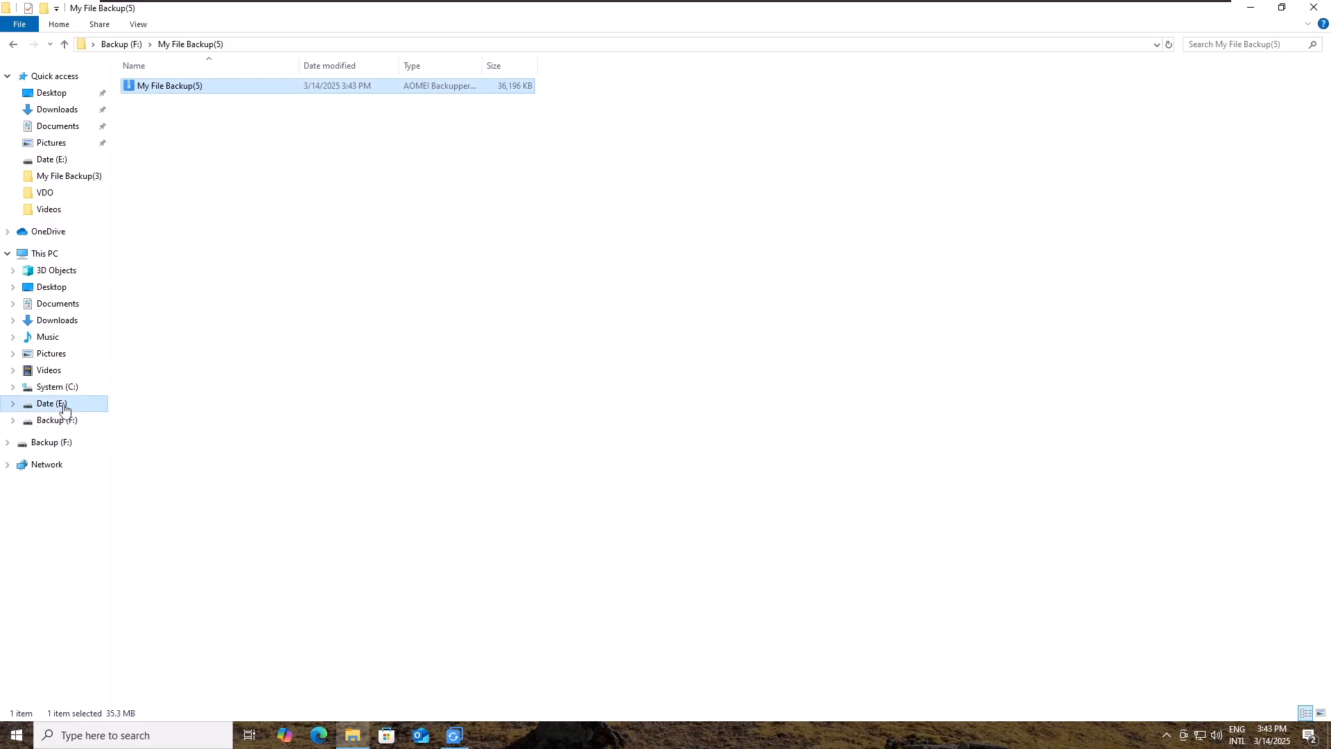
# View the Docs and VDO folders stored on the Date (E:) drive
pyautogui.click(95, 404)
pyautogui.moveTo(197, 171); pyautogui.dragTo(139, 82)
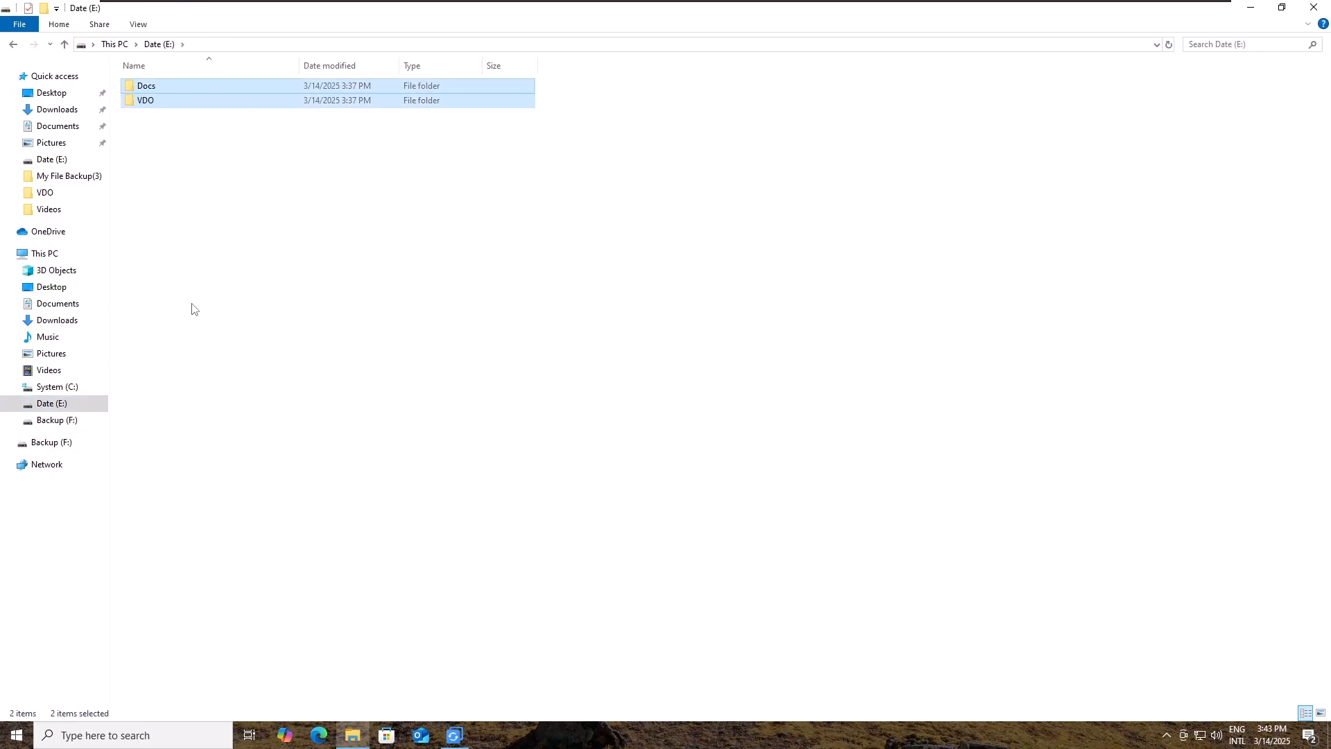
pyautogui.click(157, 370)
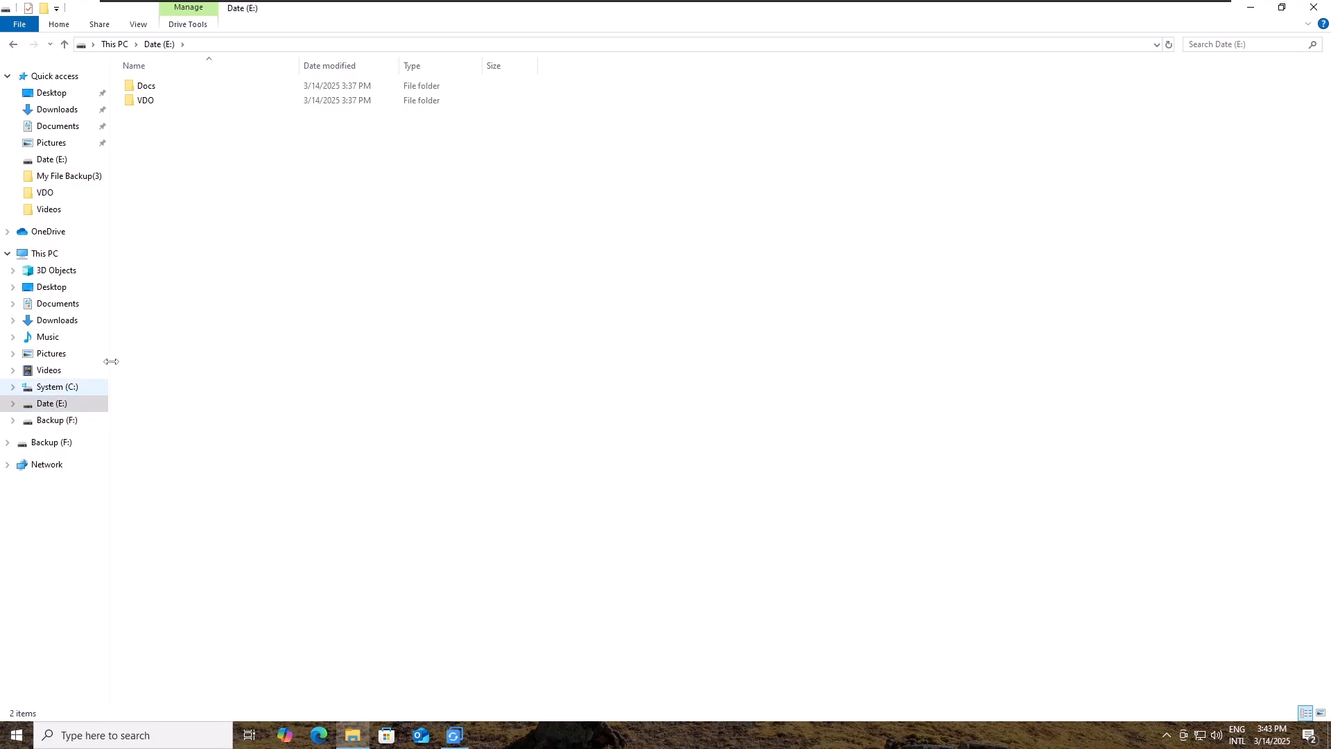
# Quick-format the Date (E:) drive with the default NTFS settings and the volume label Date
pyautogui.rightClick(52, 405)
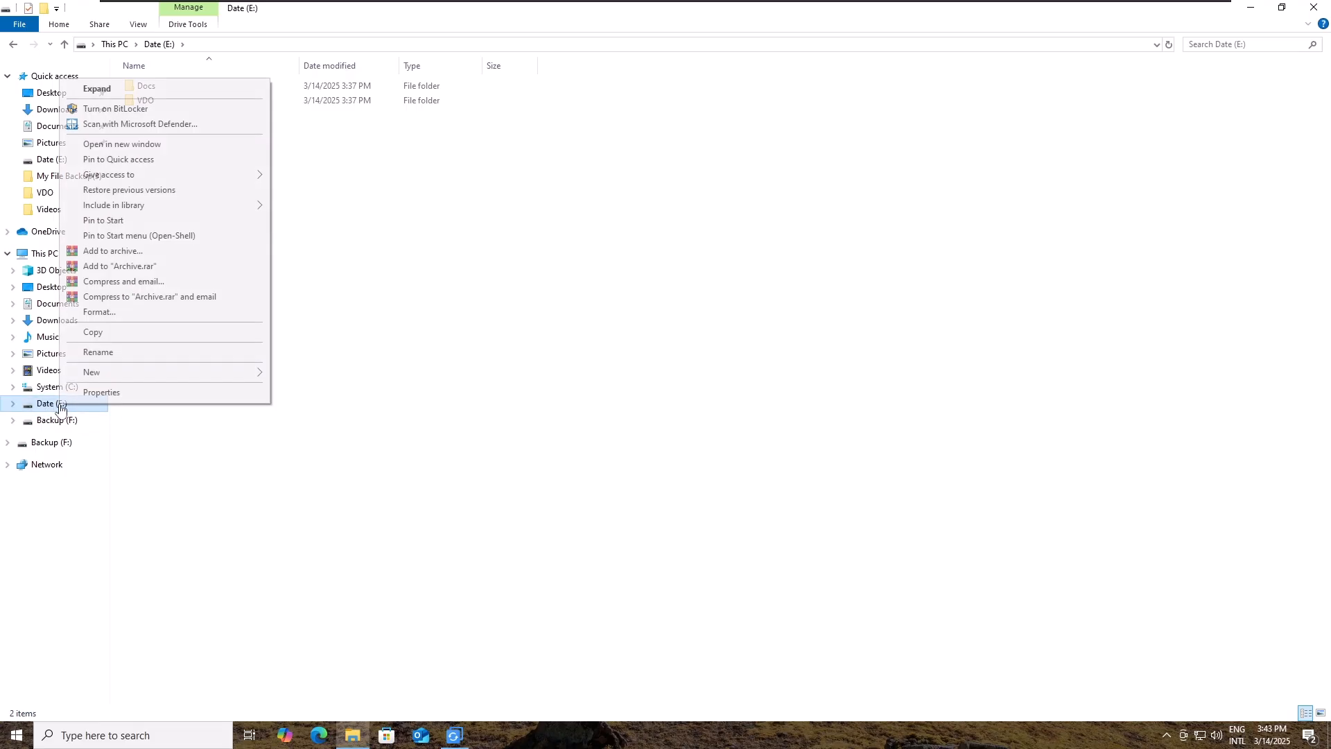
pyautogui.click(58, 408)
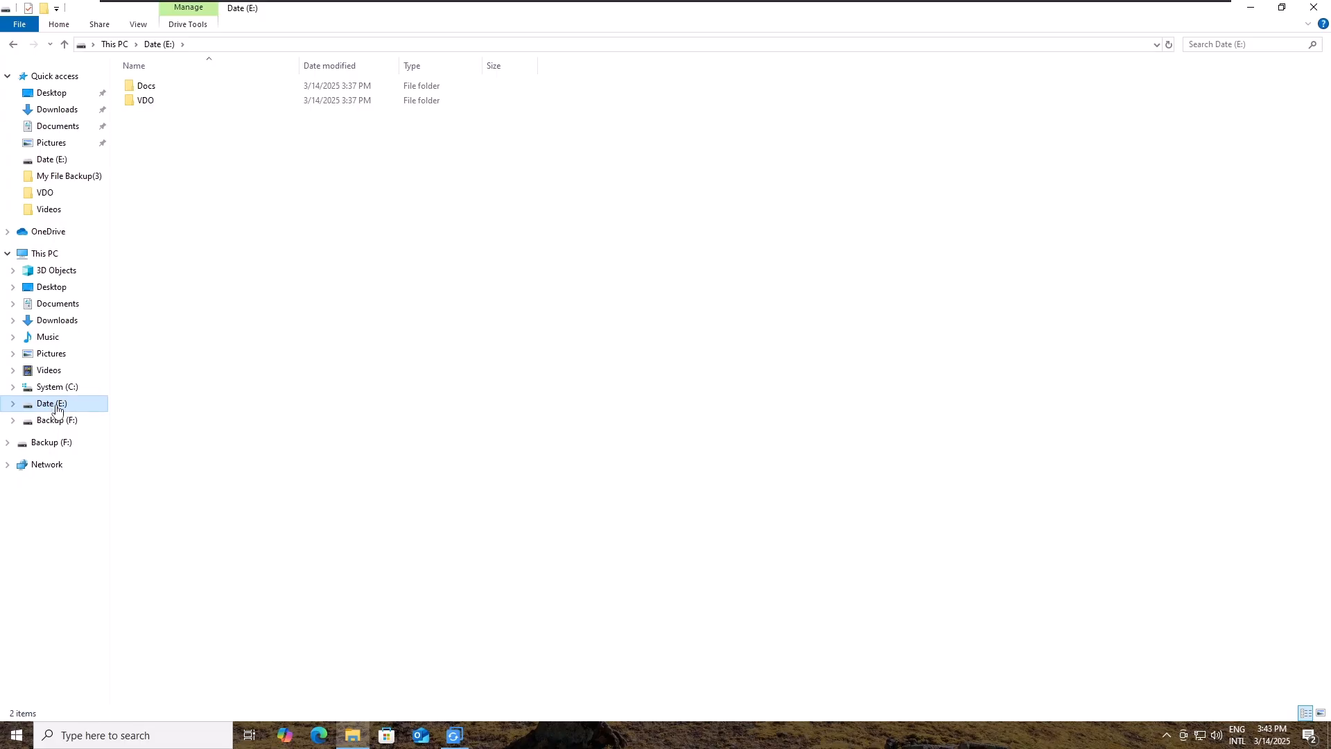
pyautogui.rightClick(57, 410)
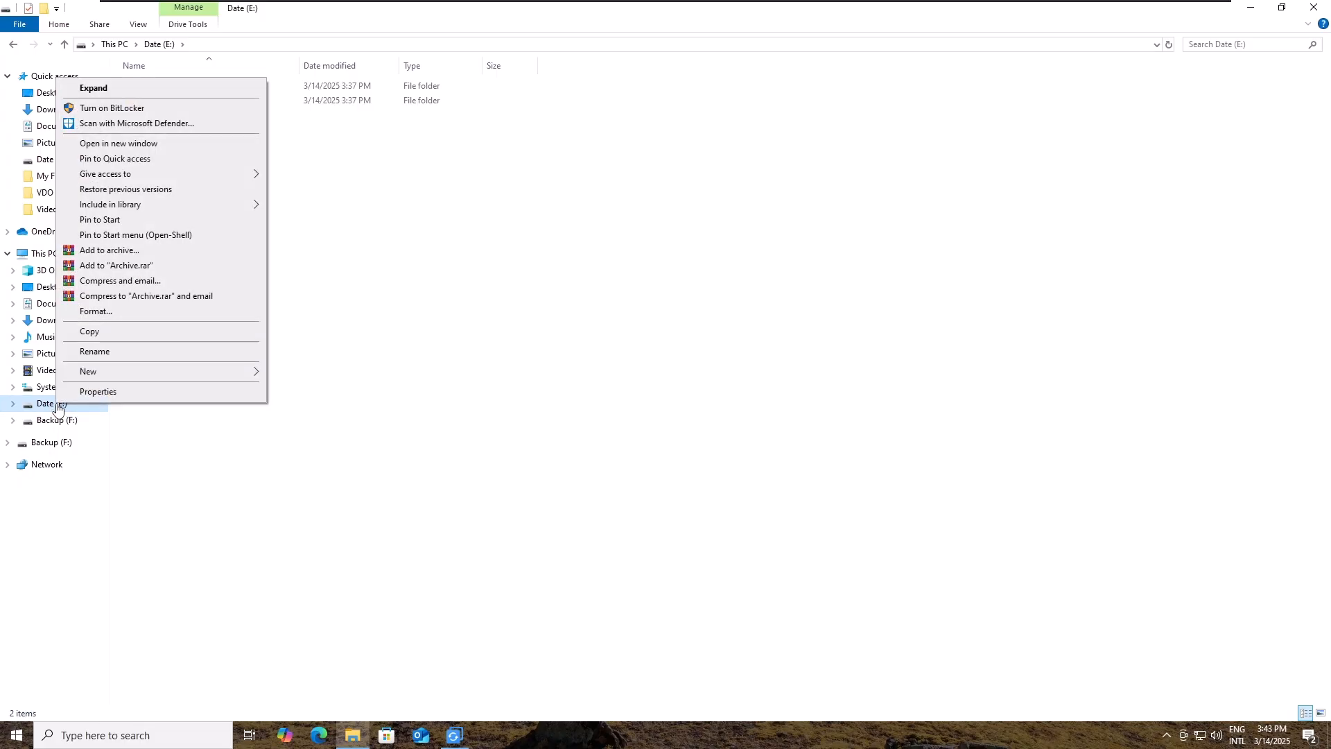
pyautogui.click(100, 316)
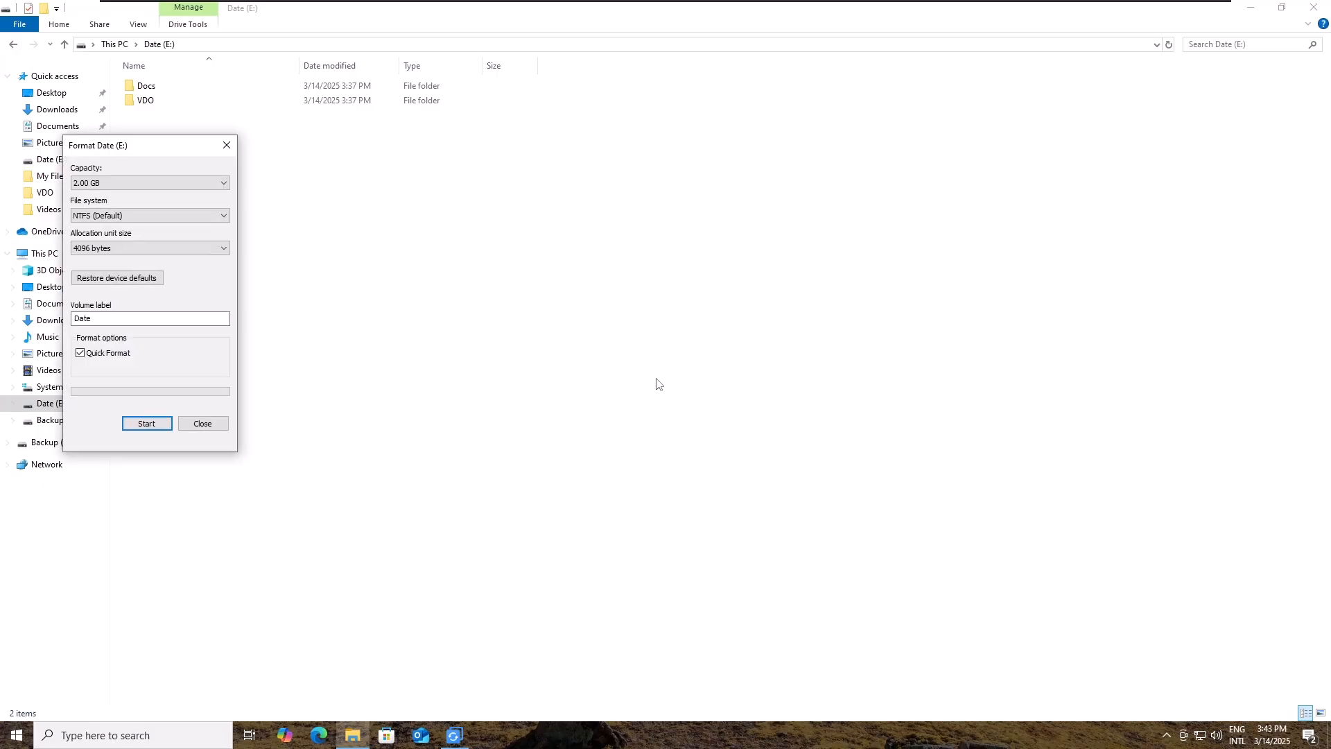
pyautogui.moveTo(177, 160); pyautogui.dragTo(573, 165)
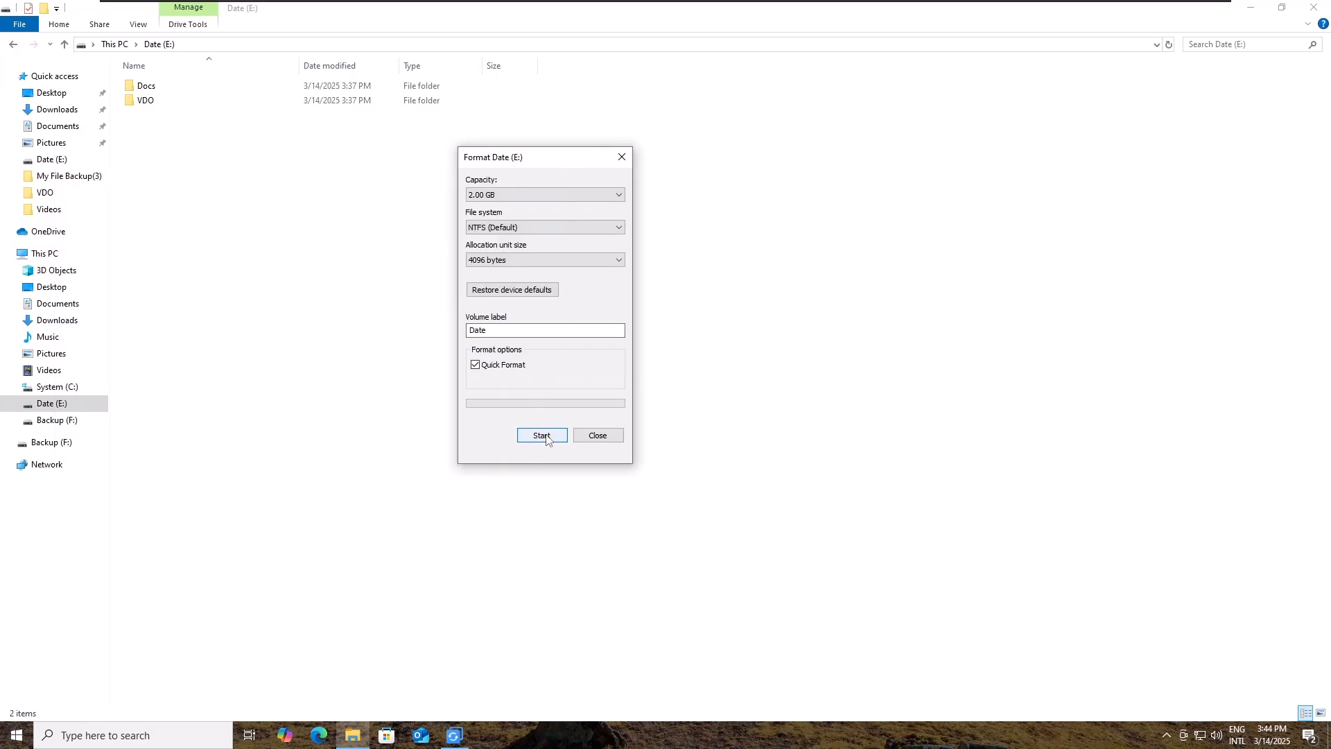
pyautogui.click(542, 436)
pyautogui.click(687, 368)
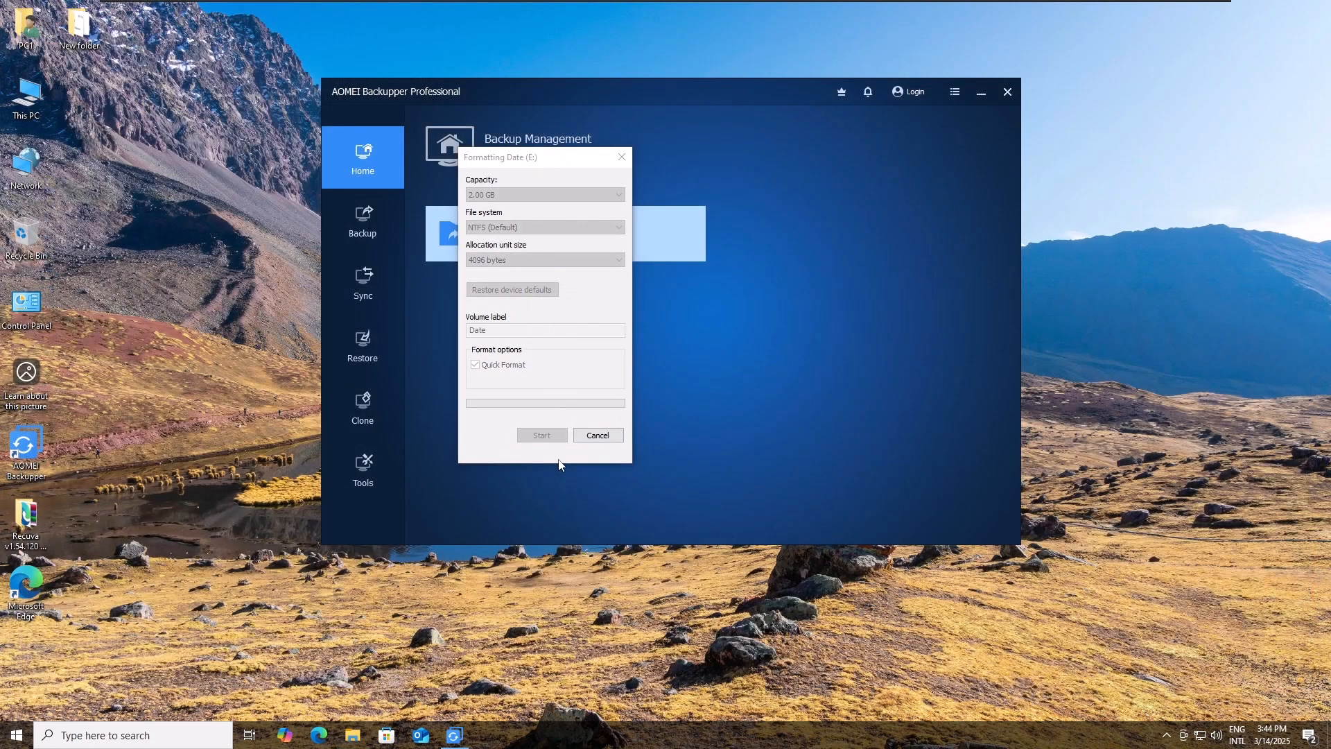
pyautogui.click(768, 368)
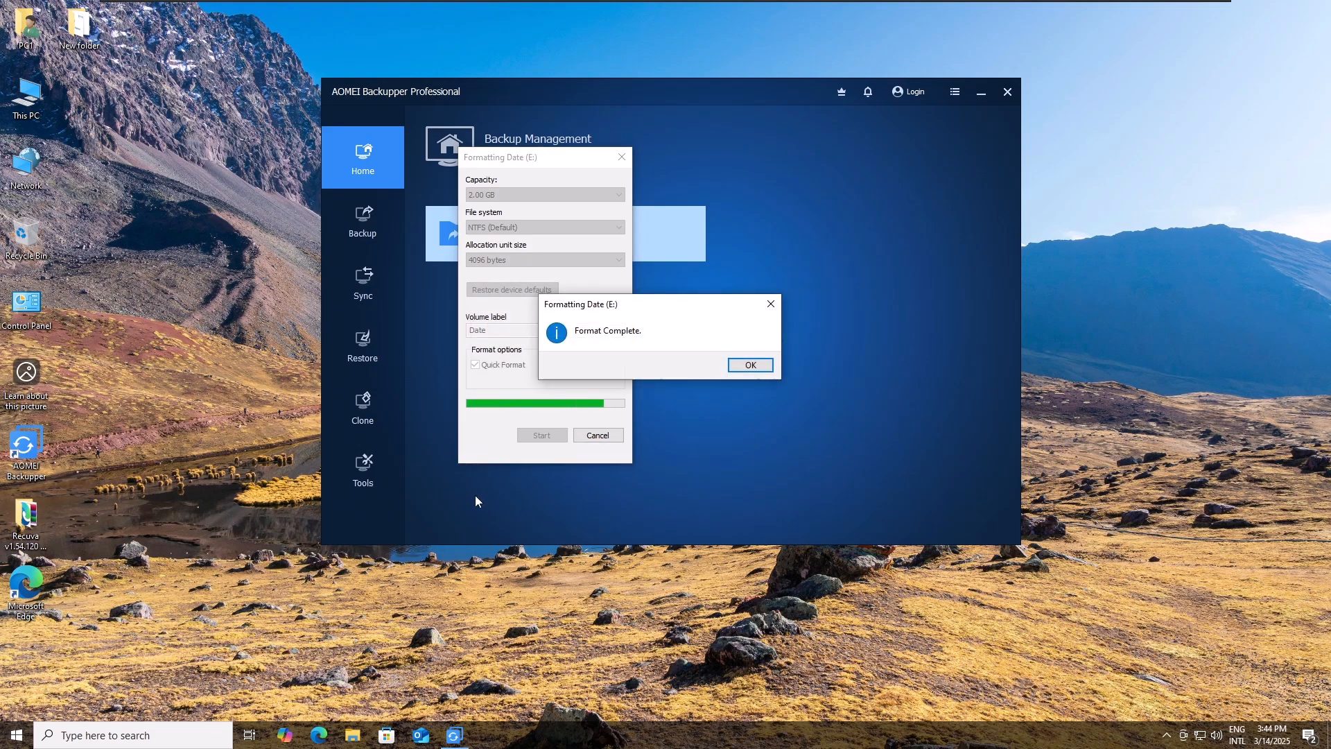
pyautogui.click(751, 365)
pyautogui.click(598, 436)
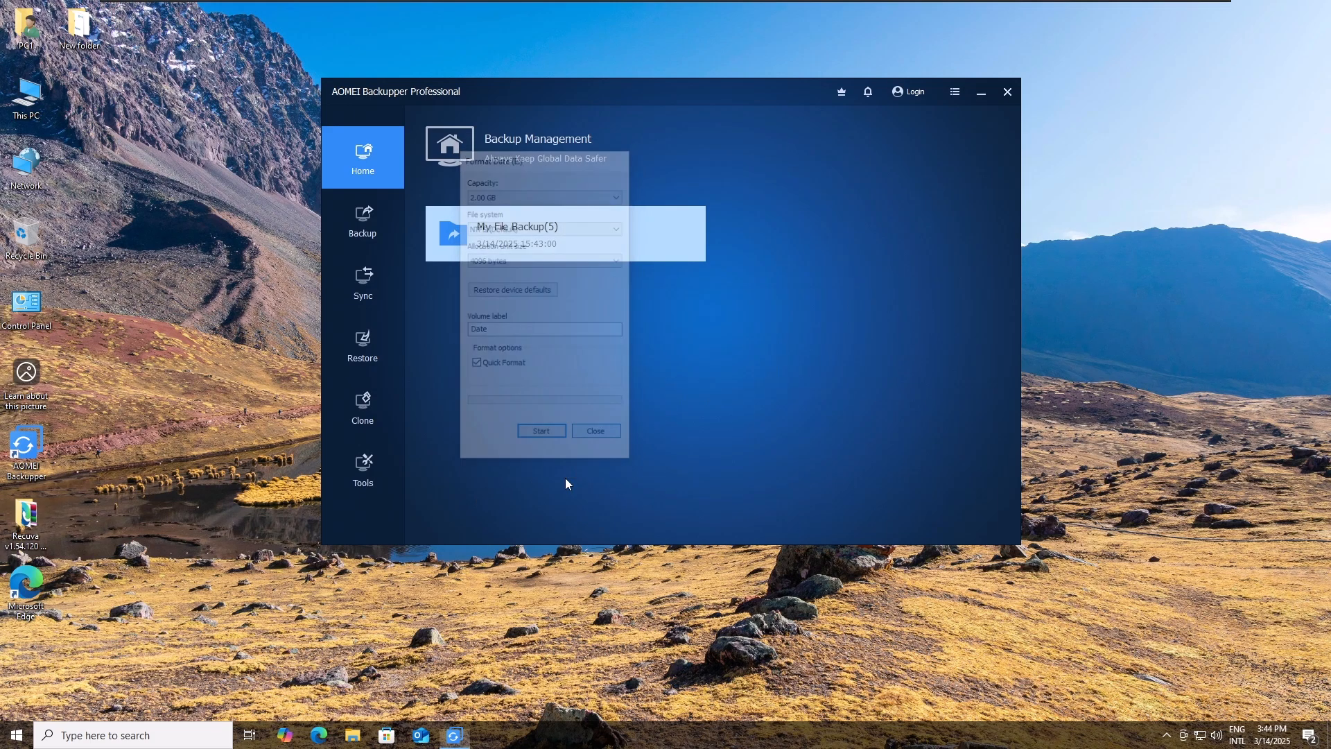
# Check the Date (E:) drive and the Recycle Bin for the Docs and VDO folders
pyautogui.click(356, 735)
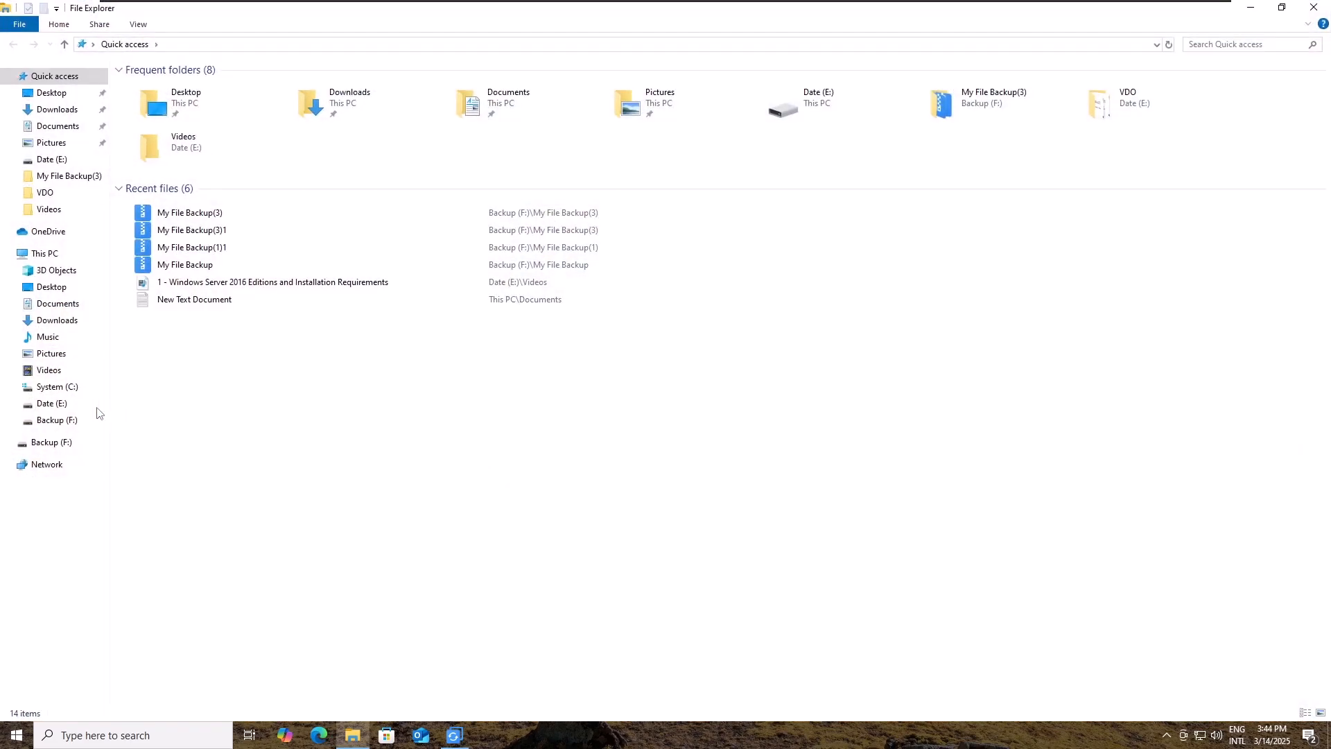
pyautogui.click(59, 405)
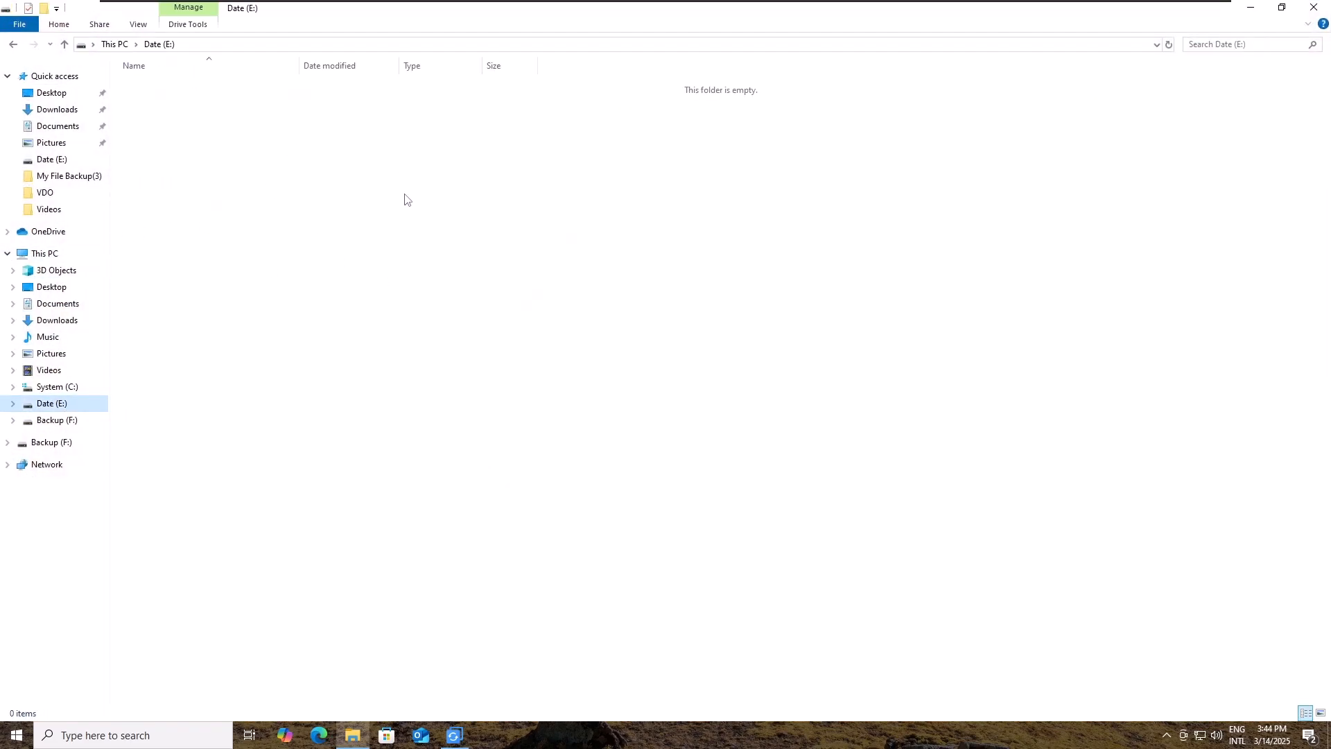
pyautogui.click(1314, 7)
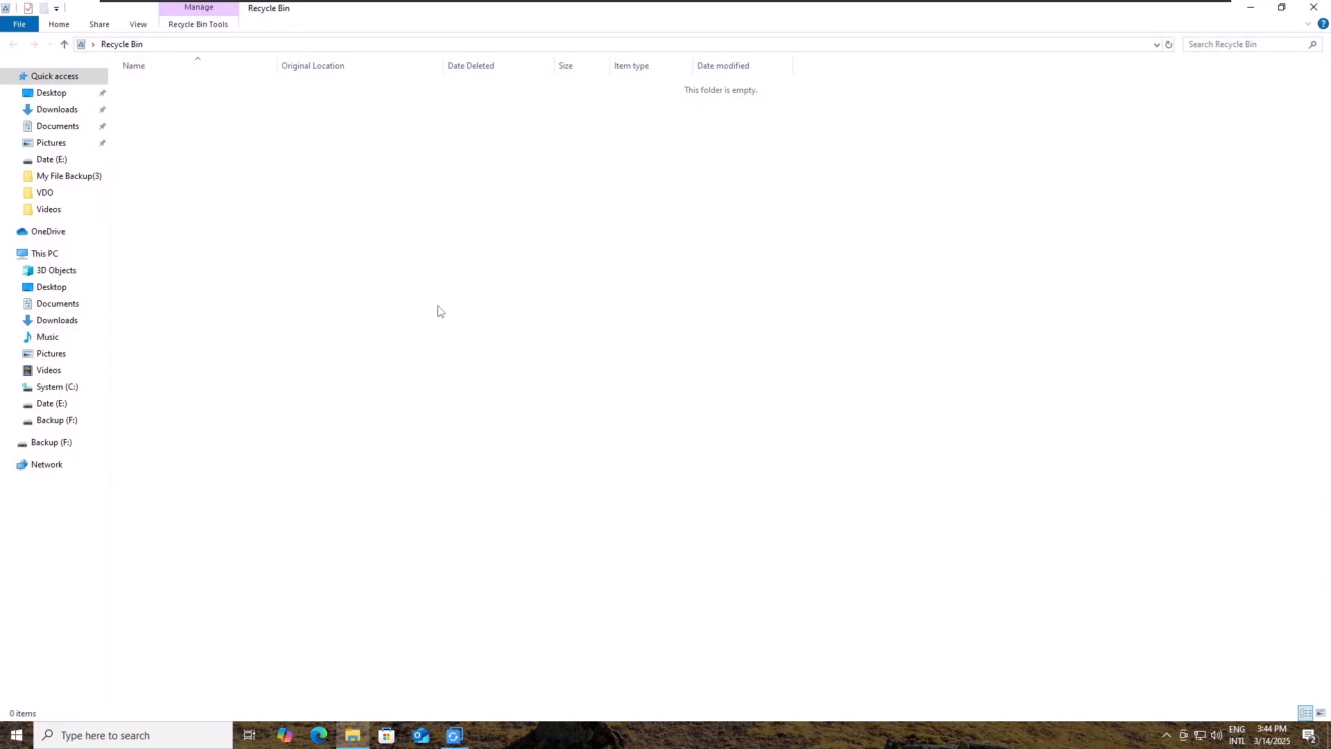
pyautogui.click(1314, 7)
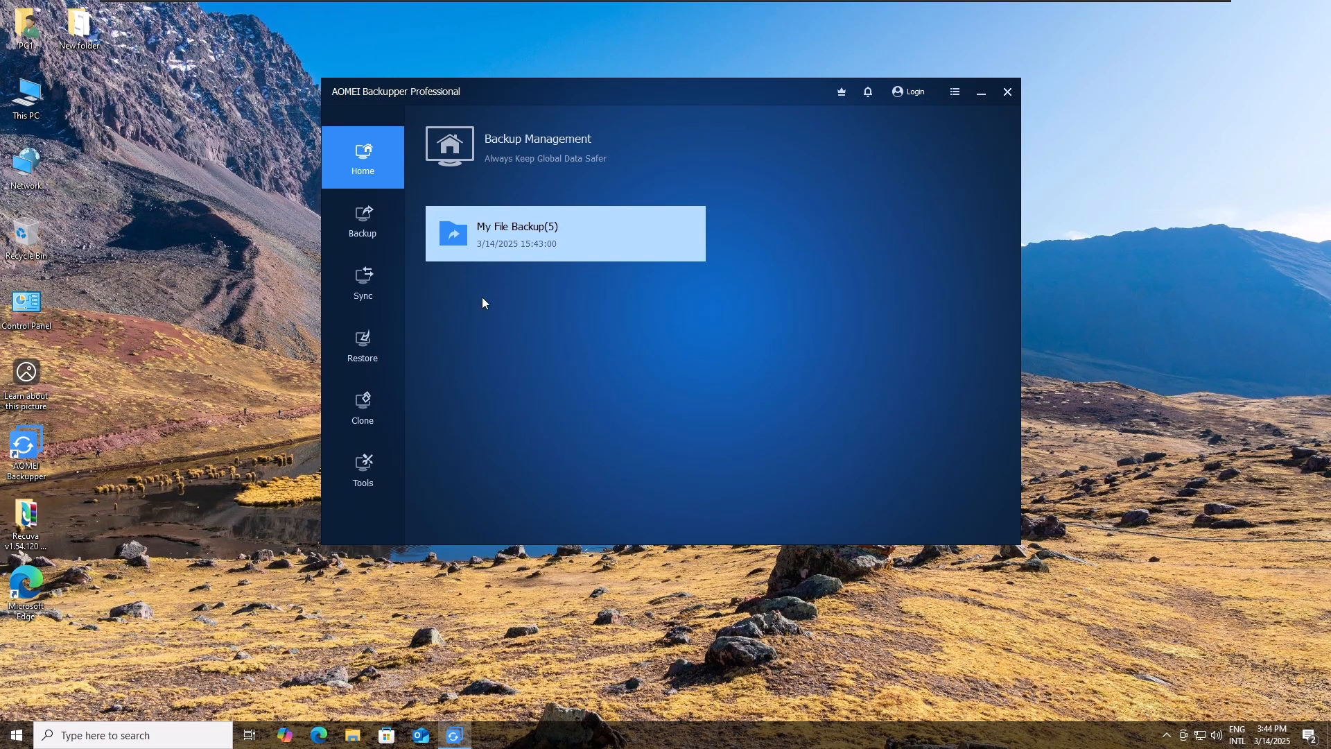
pyautogui.moveTo(659, 239)
pyautogui.click(364, 346)
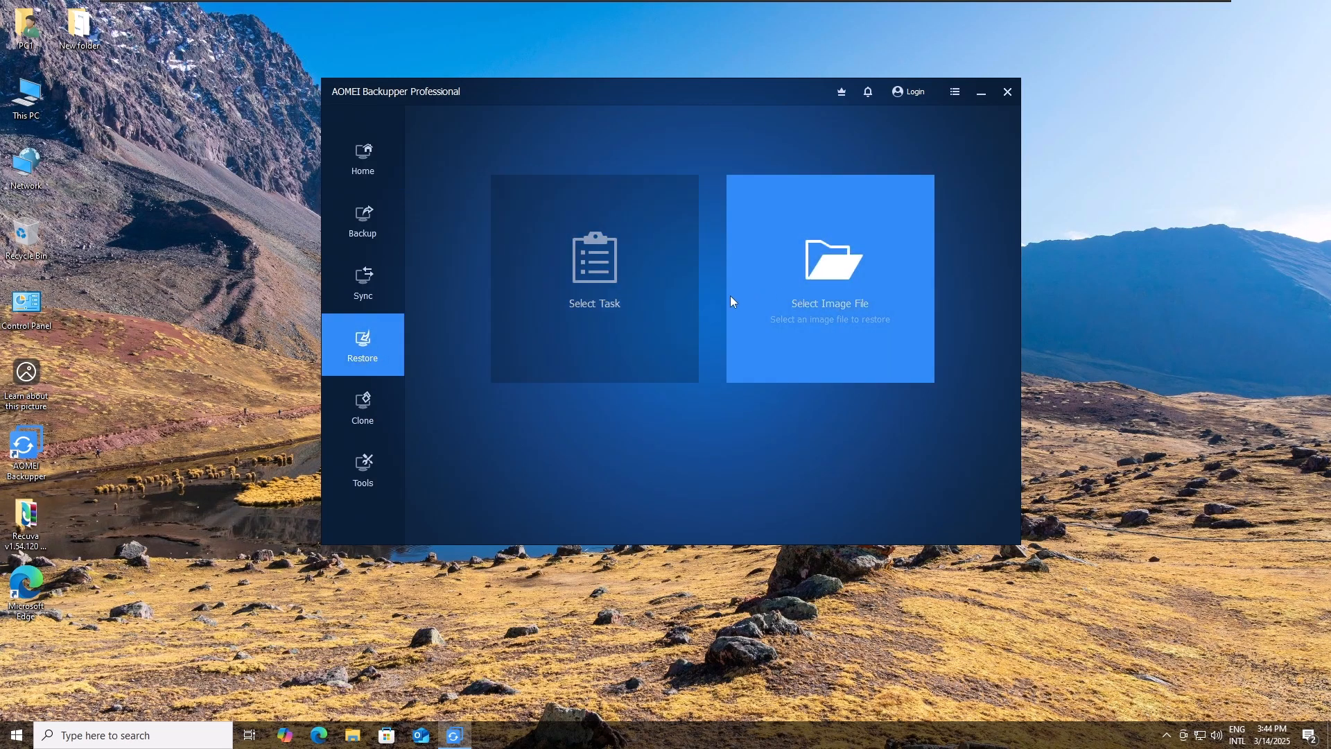
pyautogui.click(839, 276)
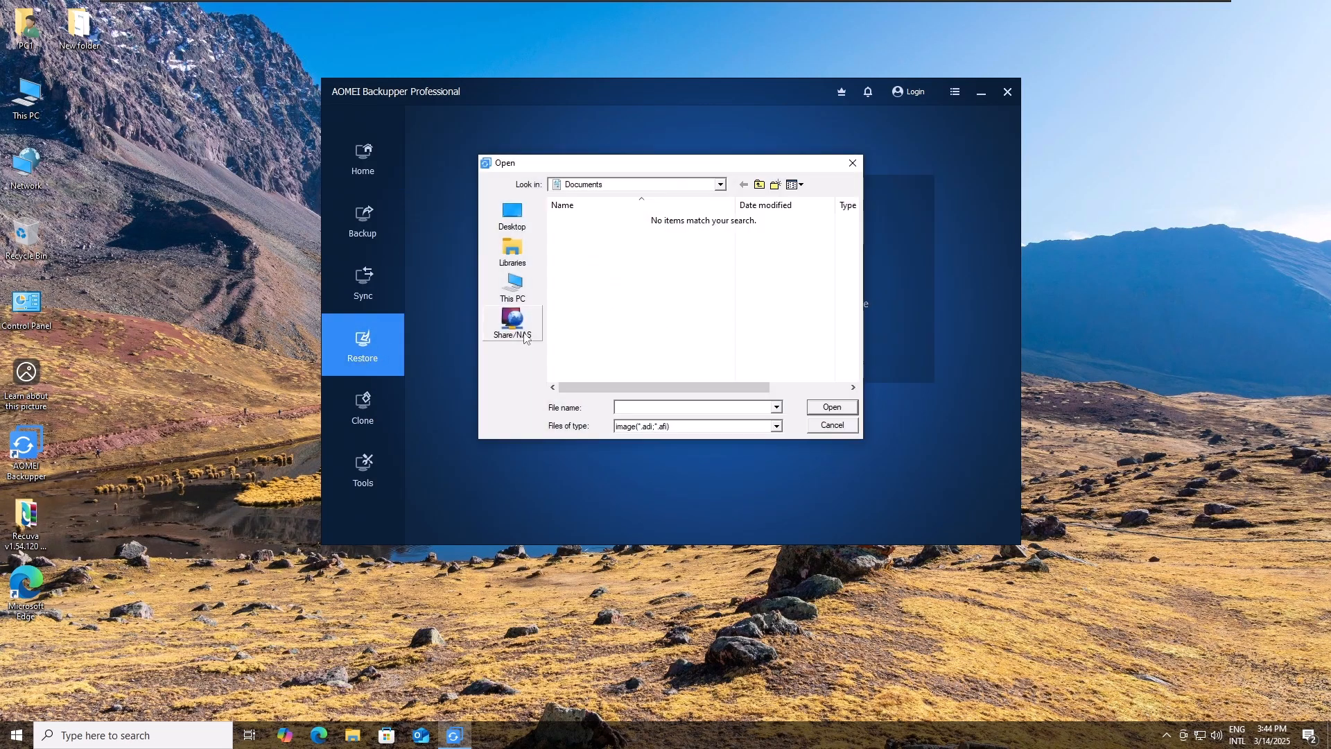
pyautogui.moveTo(852, 247); pyautogui.dragTo(853, 342)
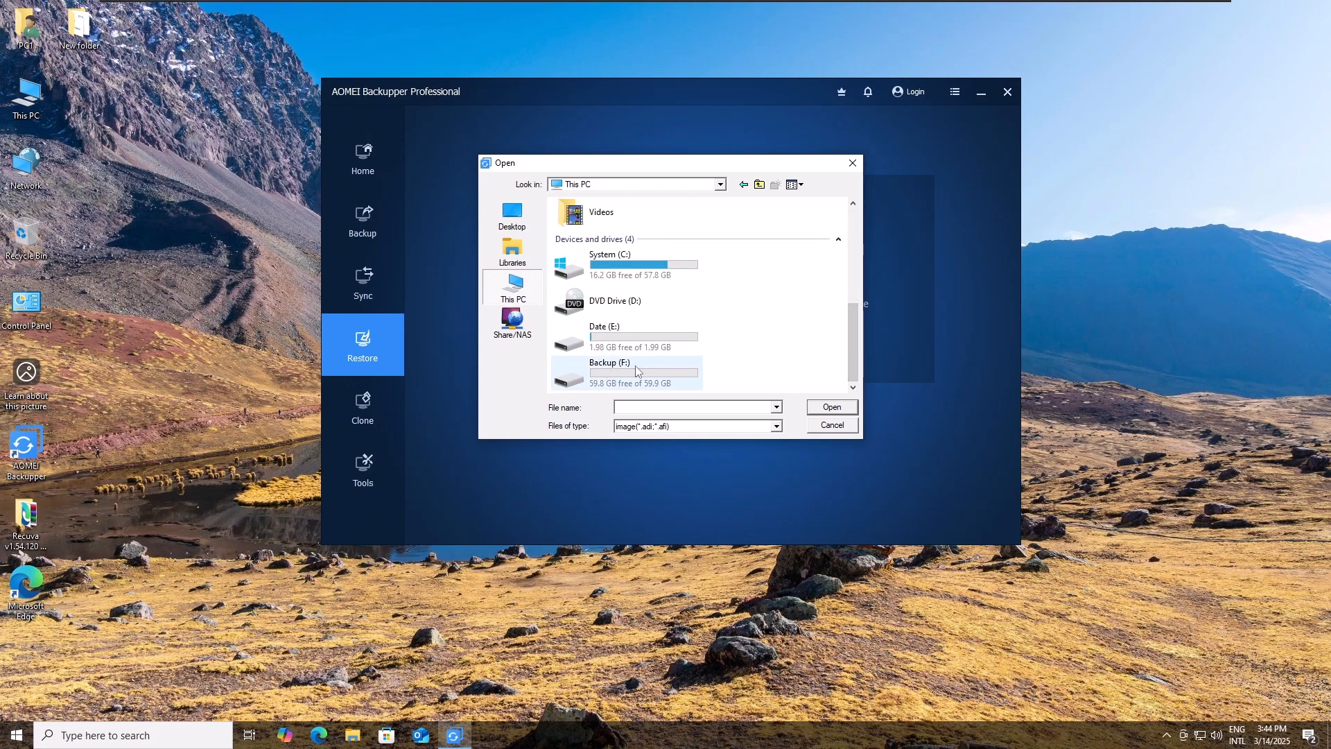
pyautogui.doubleClick(621, 374)
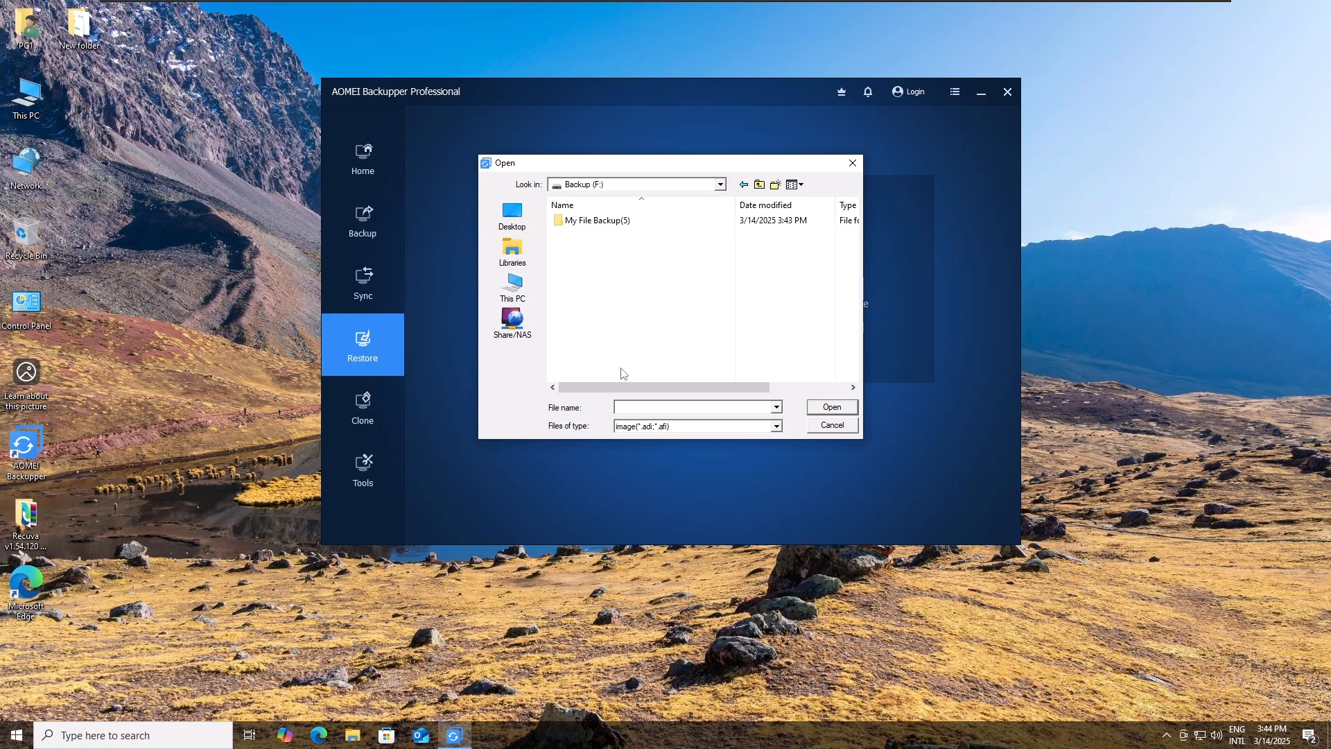
pyautogui.doubleClick(589, 221)
pyautogui.click(589, 221)
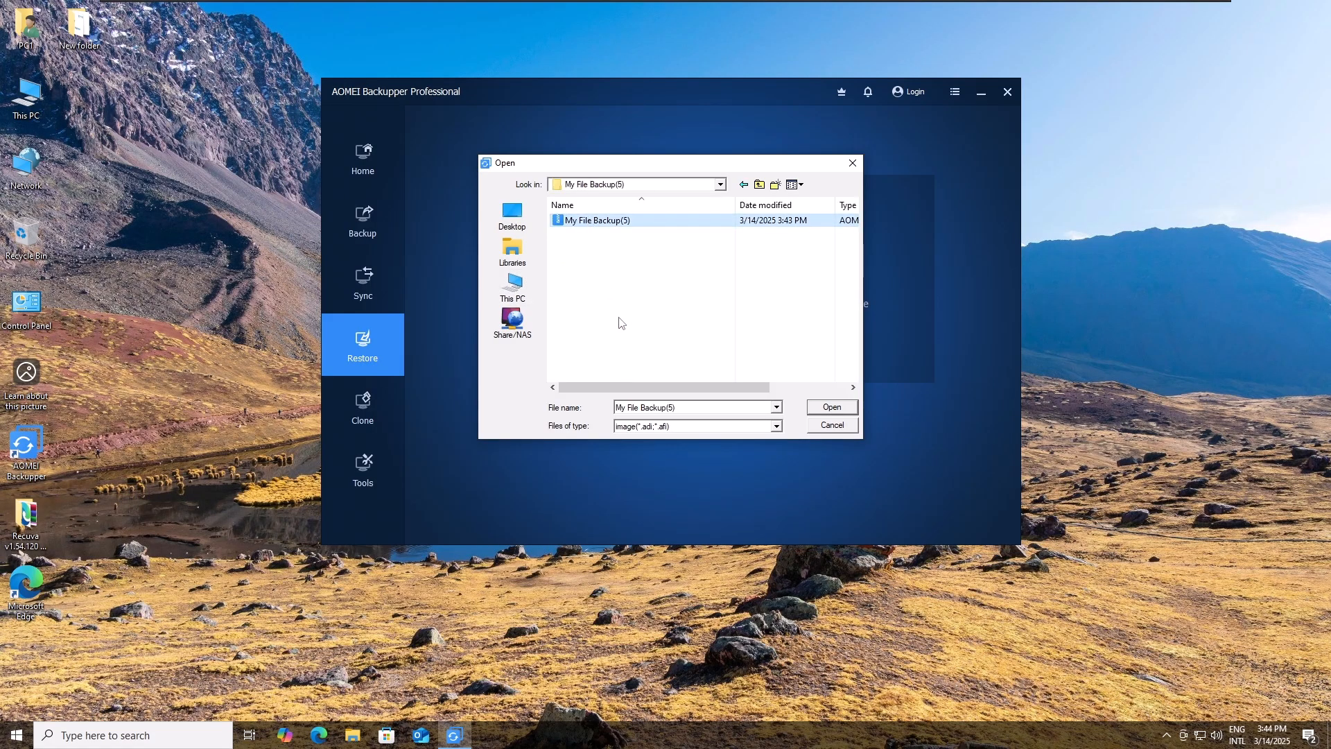
pyautogui.click(830, 426)
pyautogui.click(381, 233)
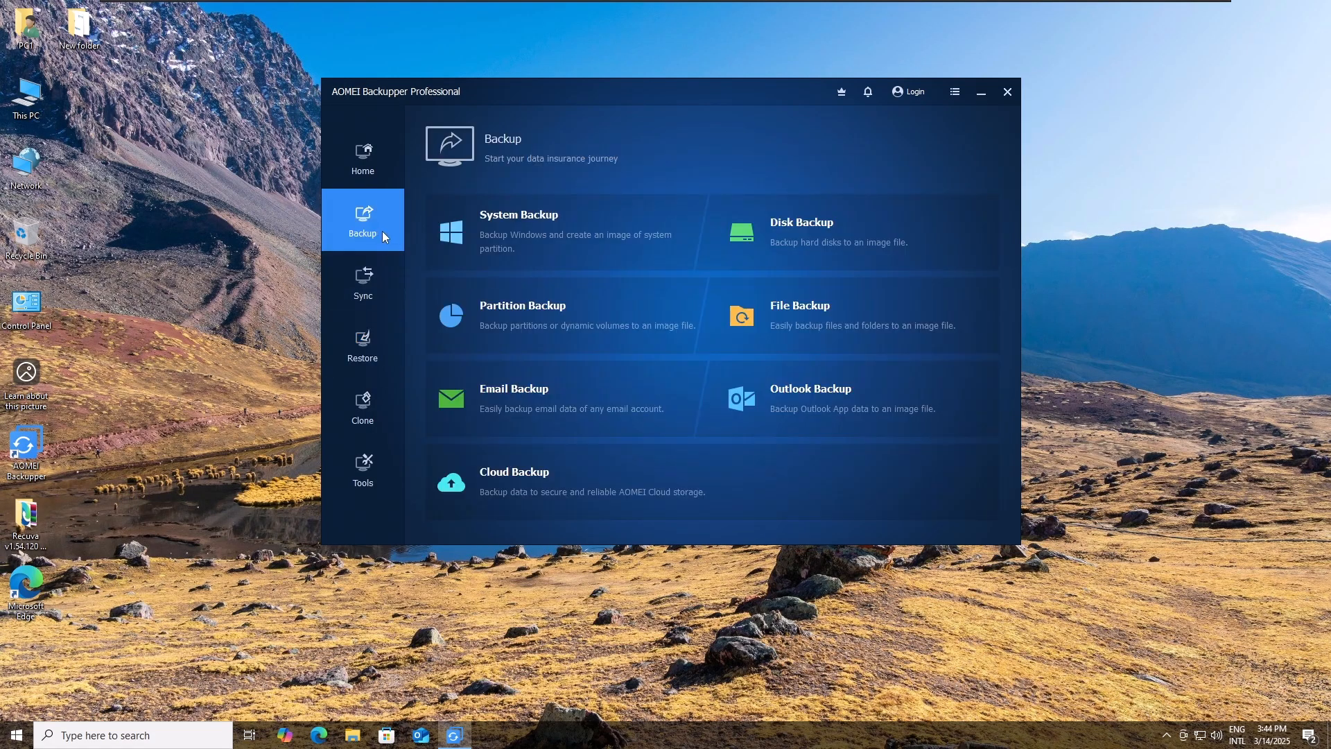
# Start a restore from the My File Backup(5) task and select everything under E: for recovery
pyautogui.click(385, 169)
pyautogui.moveTo(542, 236)
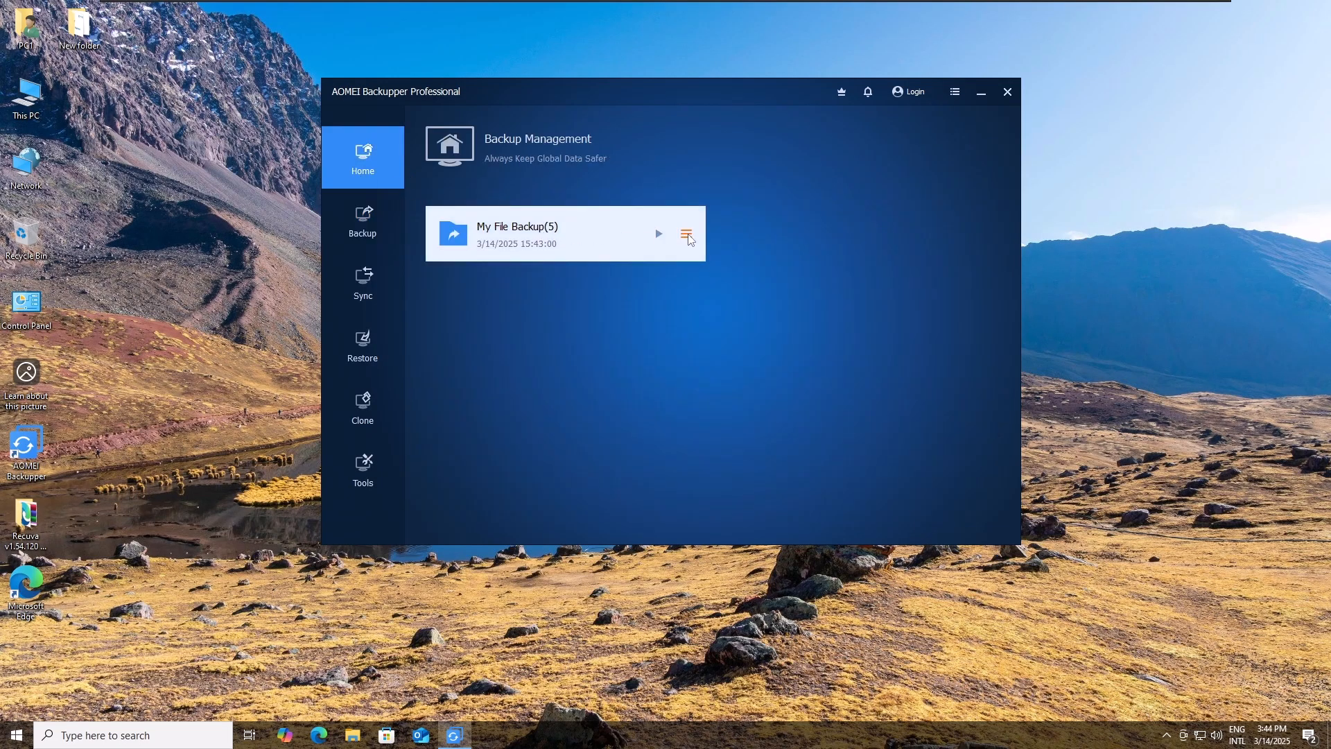
pyautogui.click(687, 235)
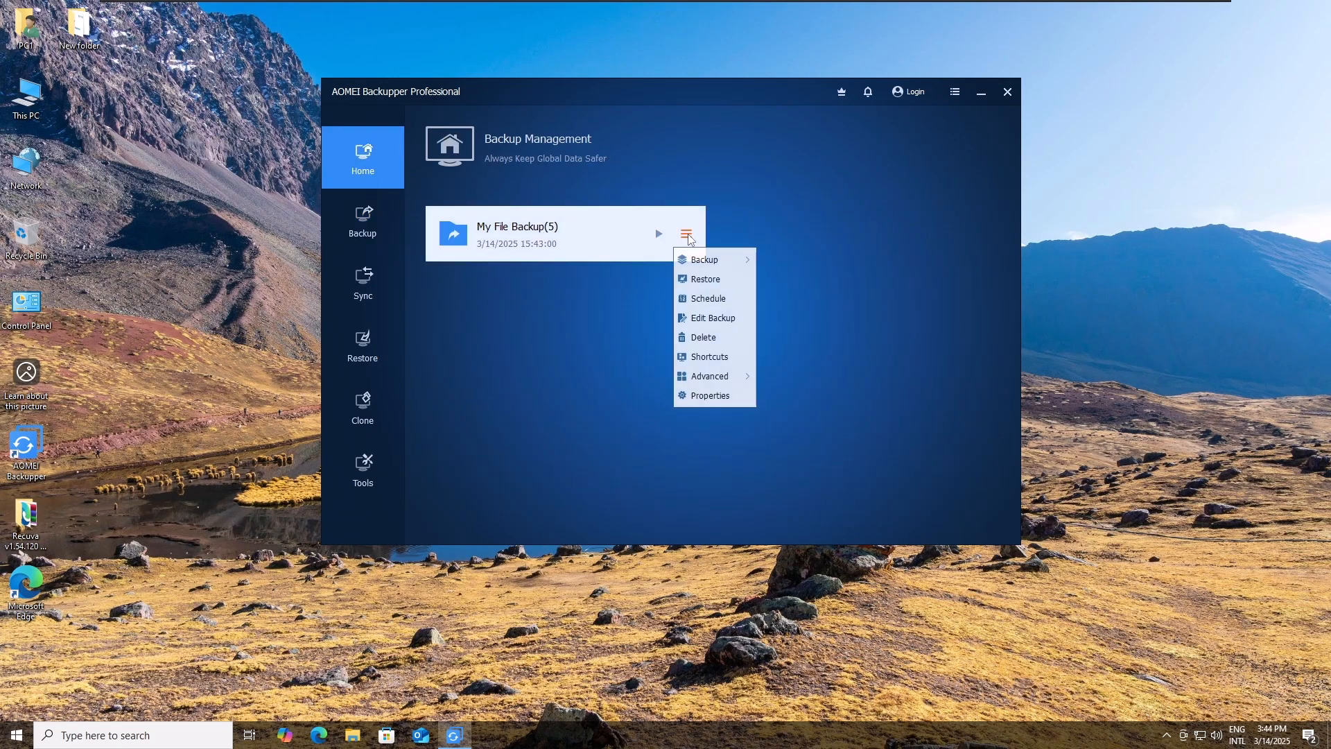
pyautogui.click(724, 280)
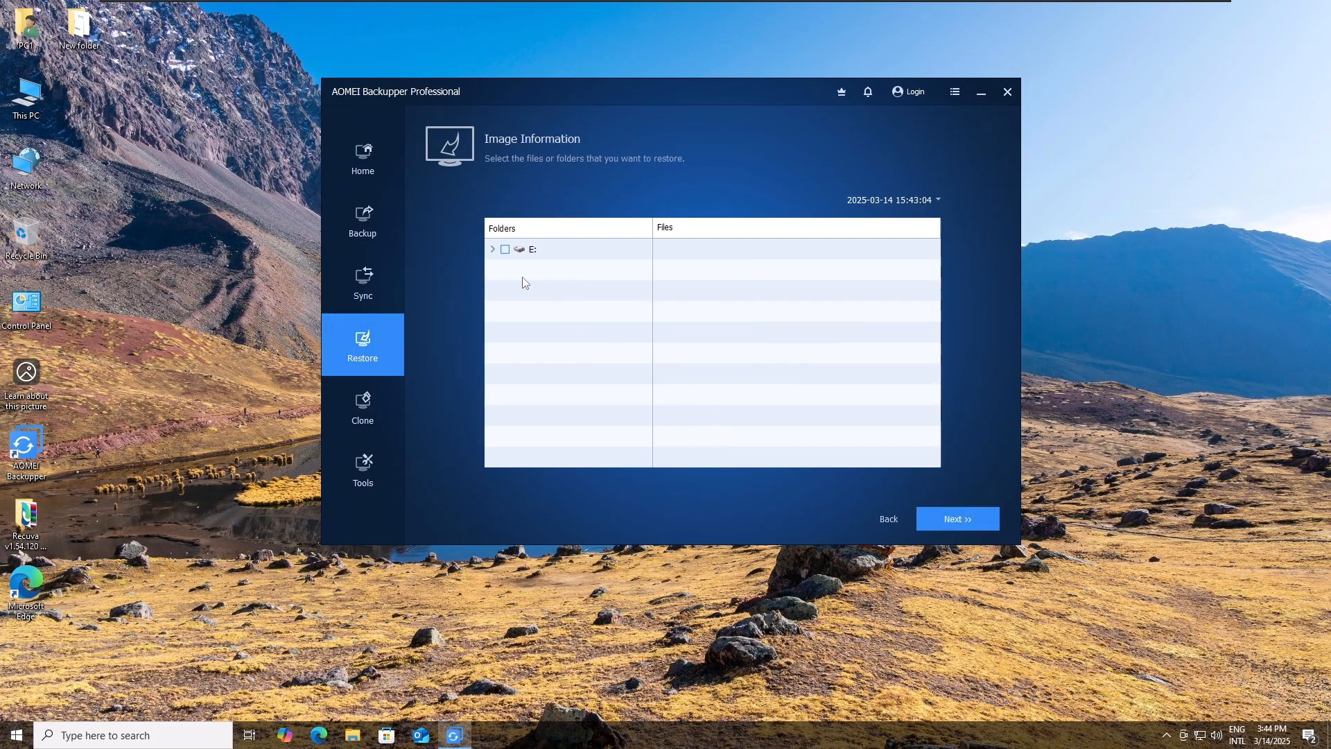
pyautogui.click(506, 251)
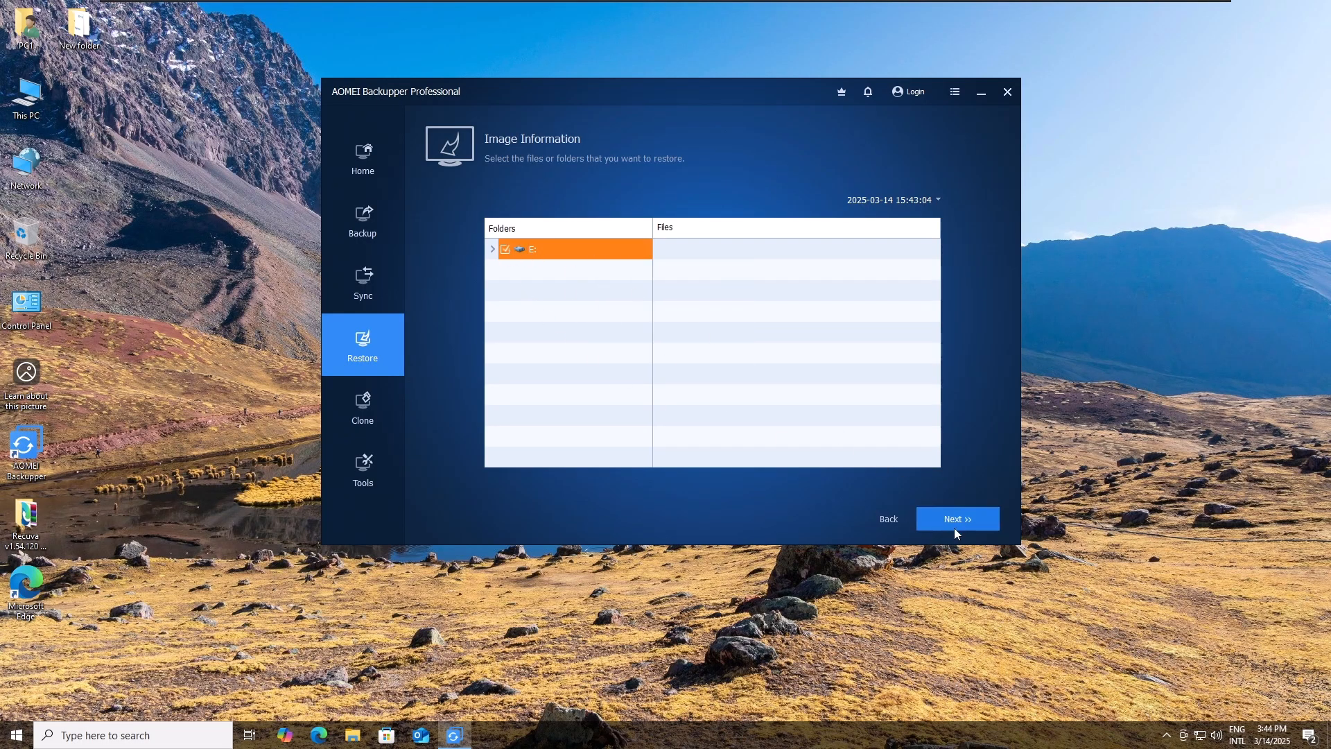
pyautogui.click(972, 522)
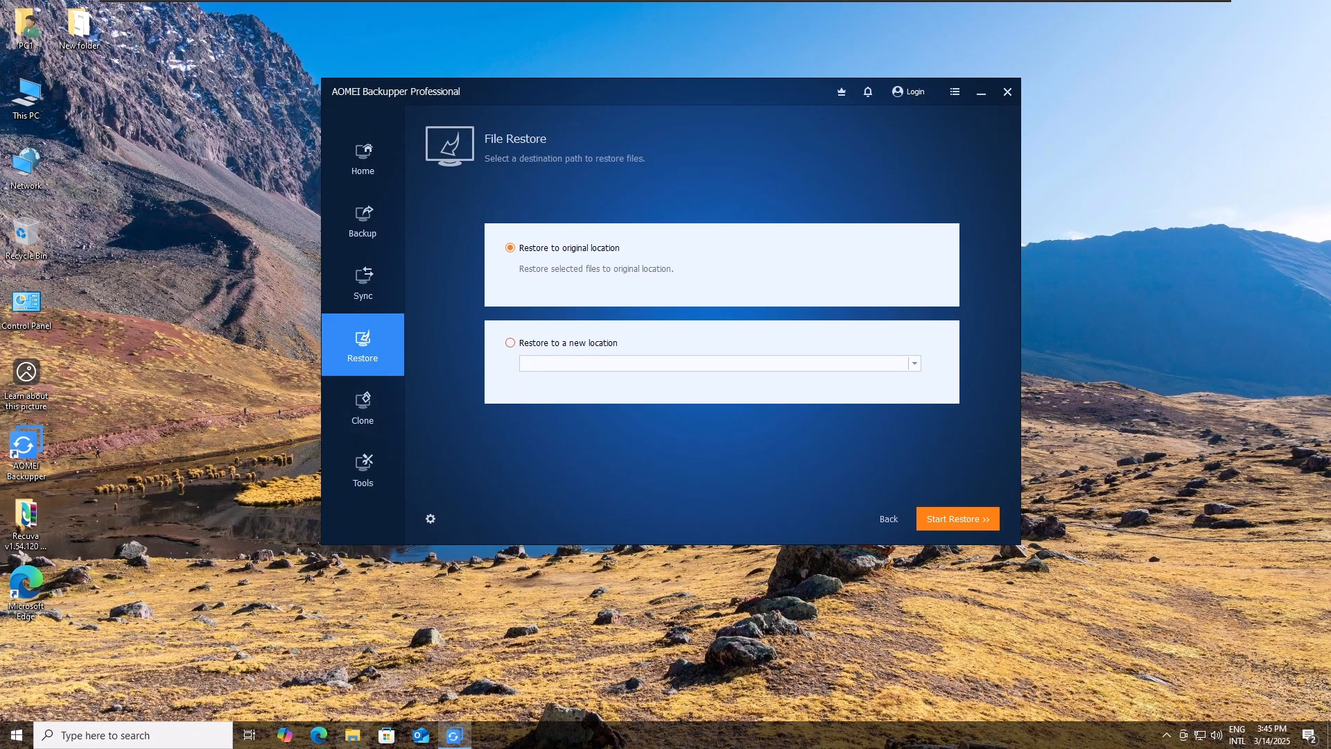
# Check the contents of the Date (E:) drive in File Explorer before running the restore
pyautogui.click(350, 735)
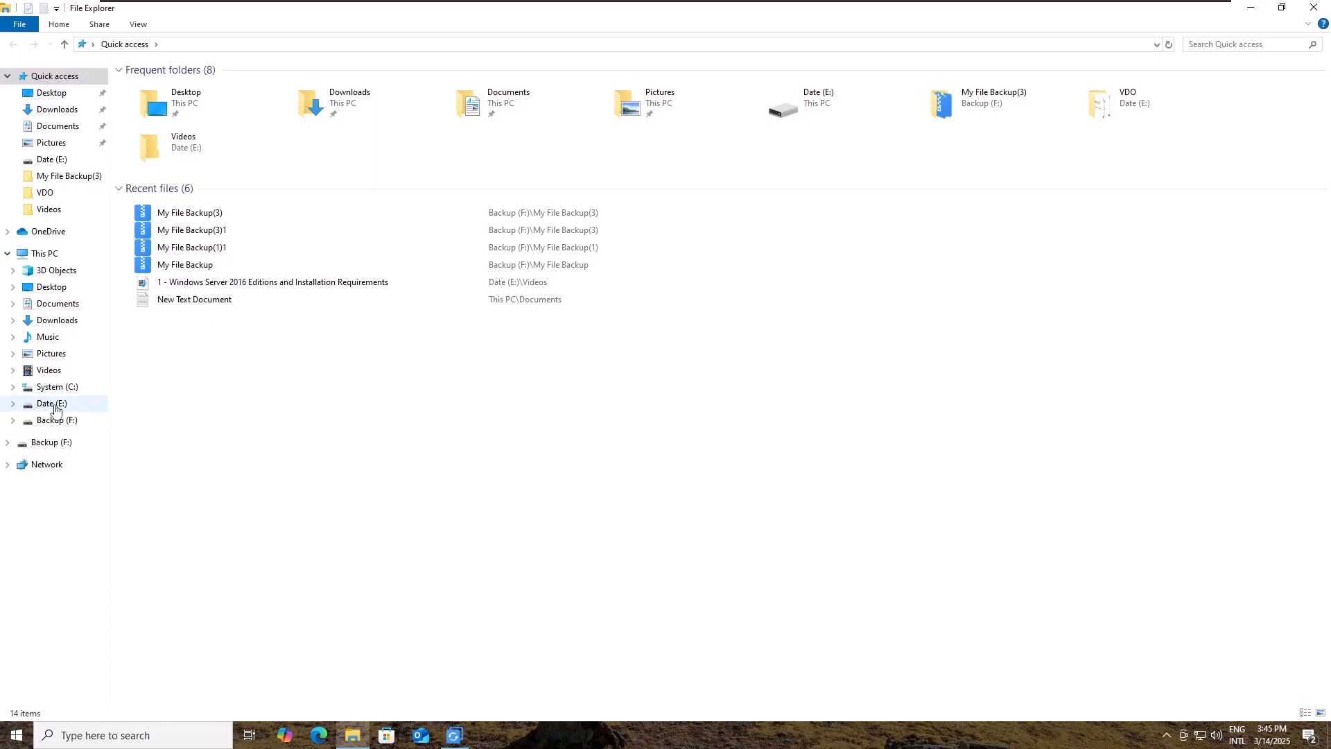
pyautogui.click(50, 404)
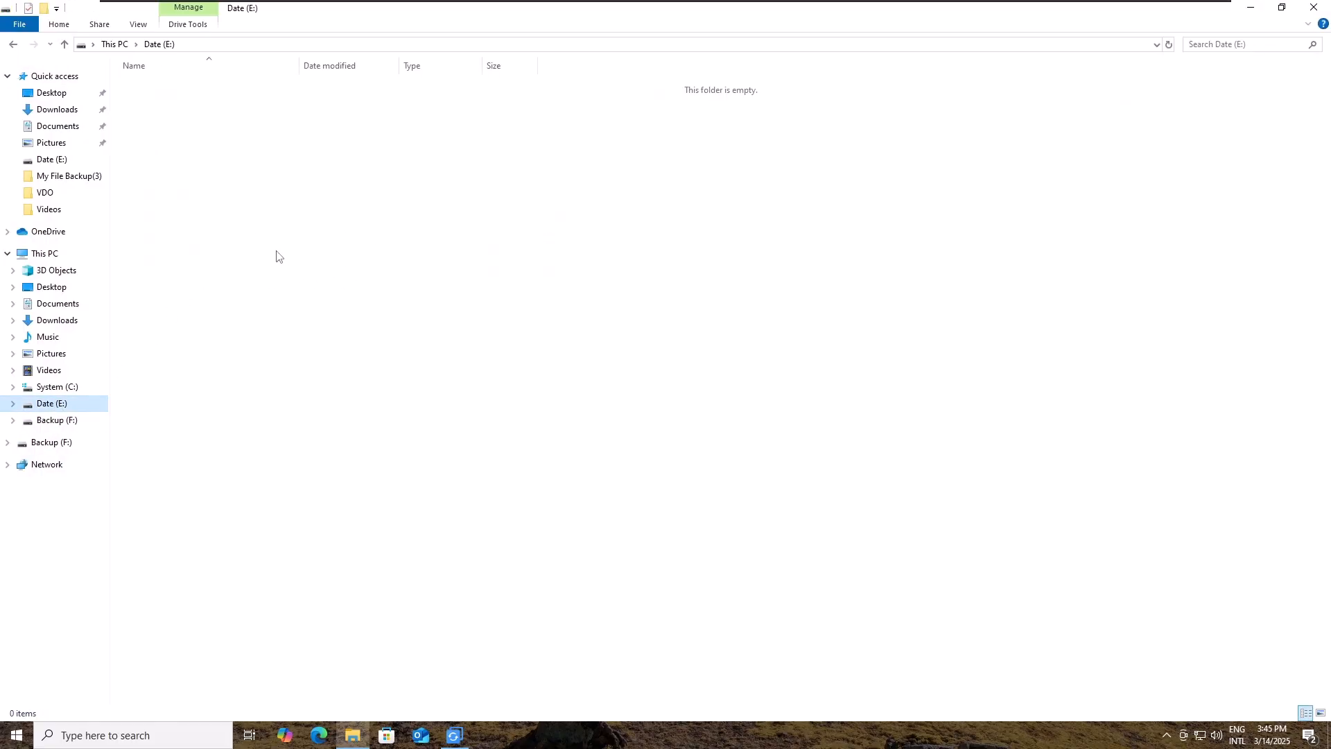
pyautogui.click(1314, 7)
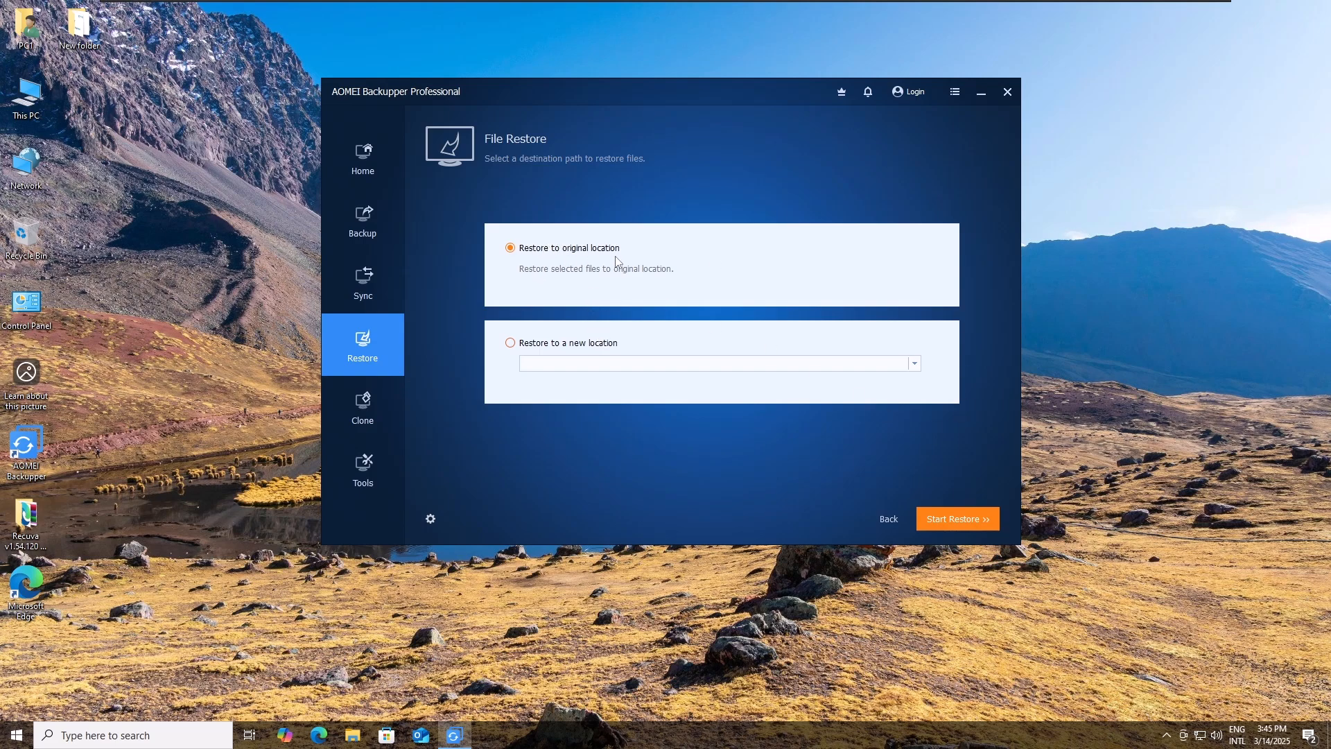
# Restore the selected files to their original location and finish the operation
pyautogui.click(977, 527)
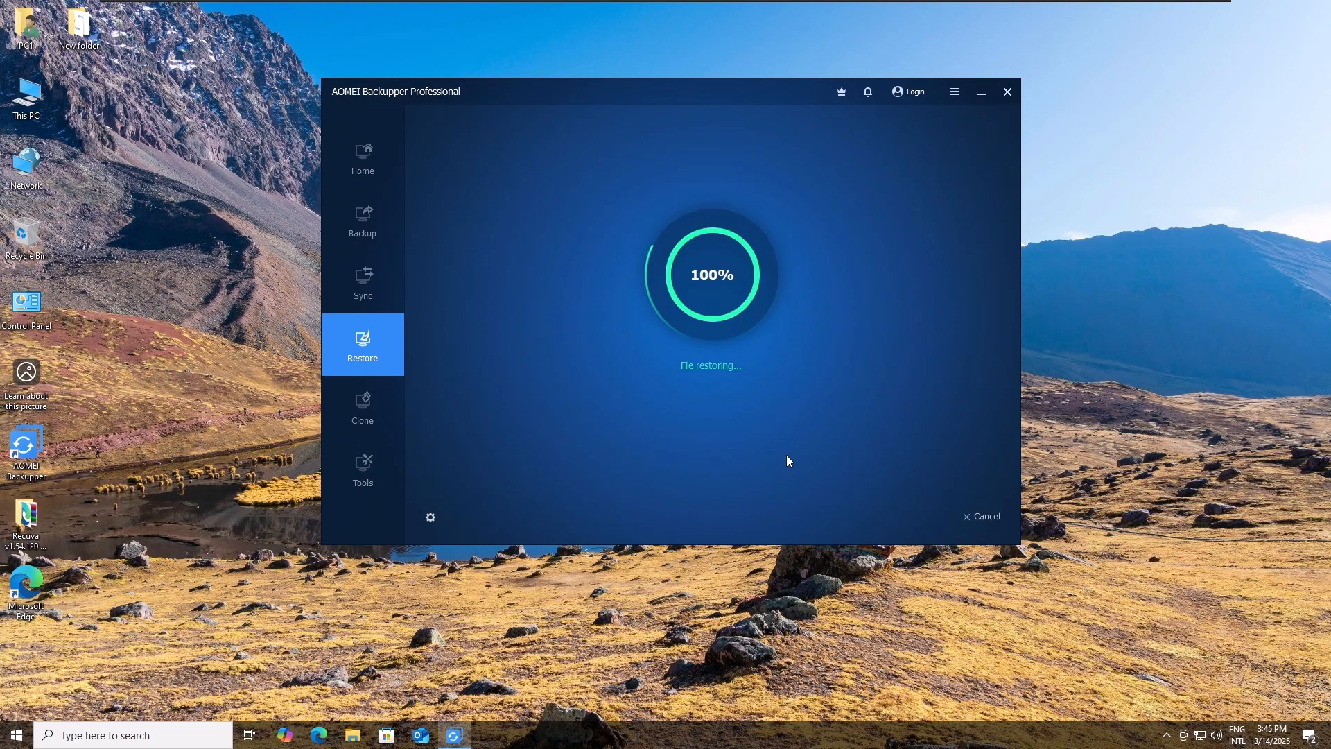
pyautogui.click(739, 421)
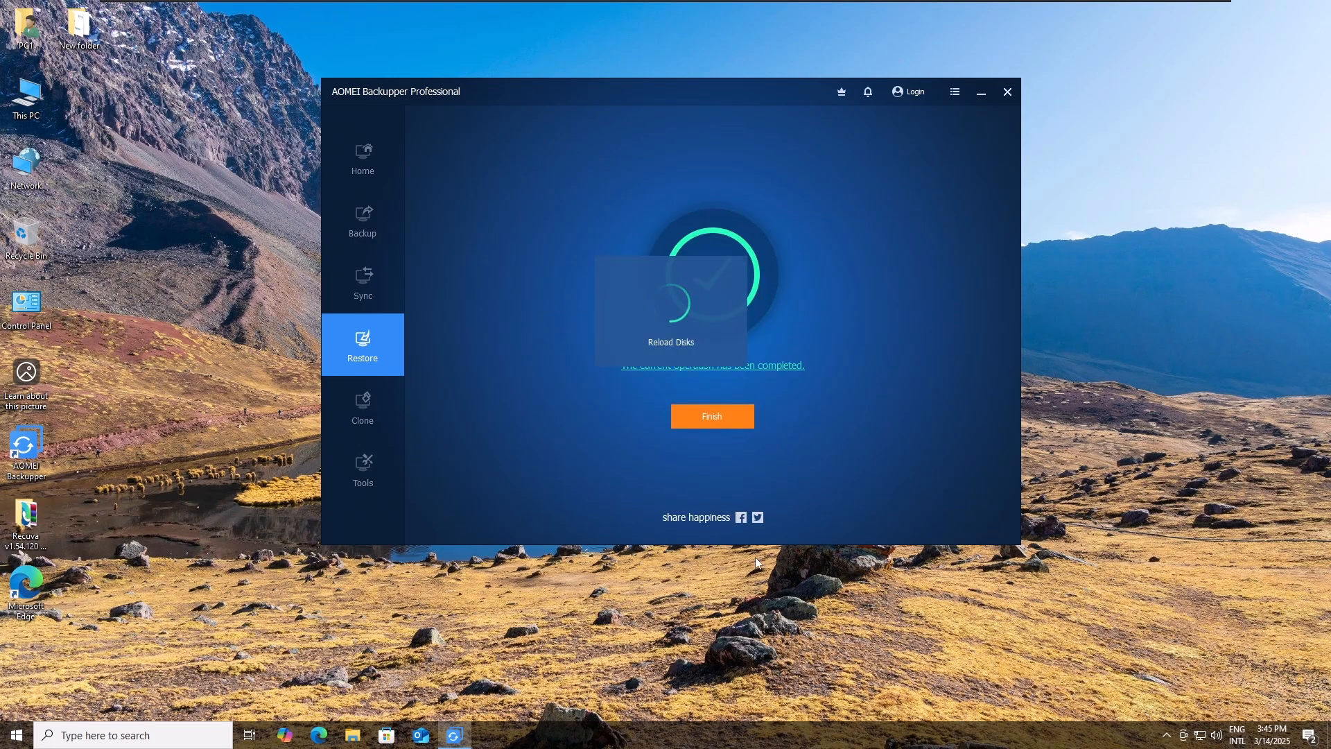
# Inspect the restored Docs and VDO folders on the Date (E:) drive and play the Windows Server 2016 video
pyautogui.click(353, 735)
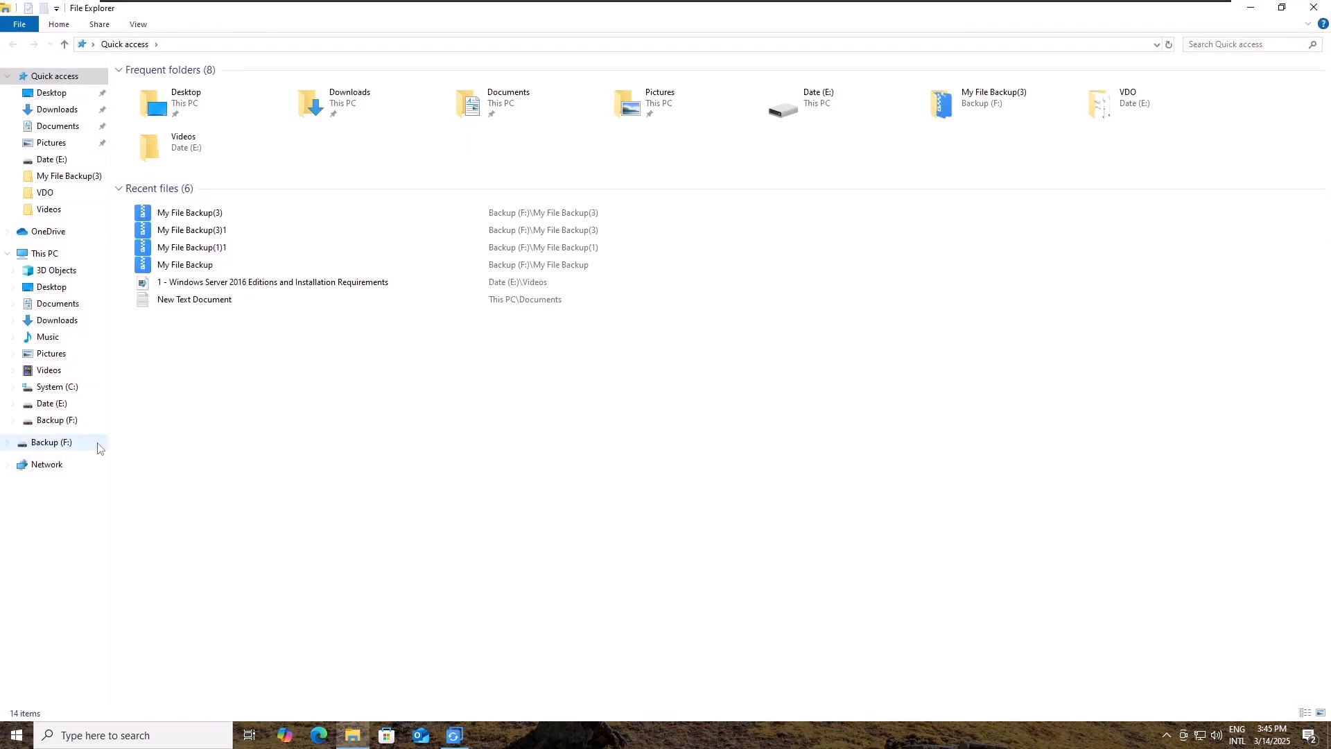
pyautogui.click(56, 402)
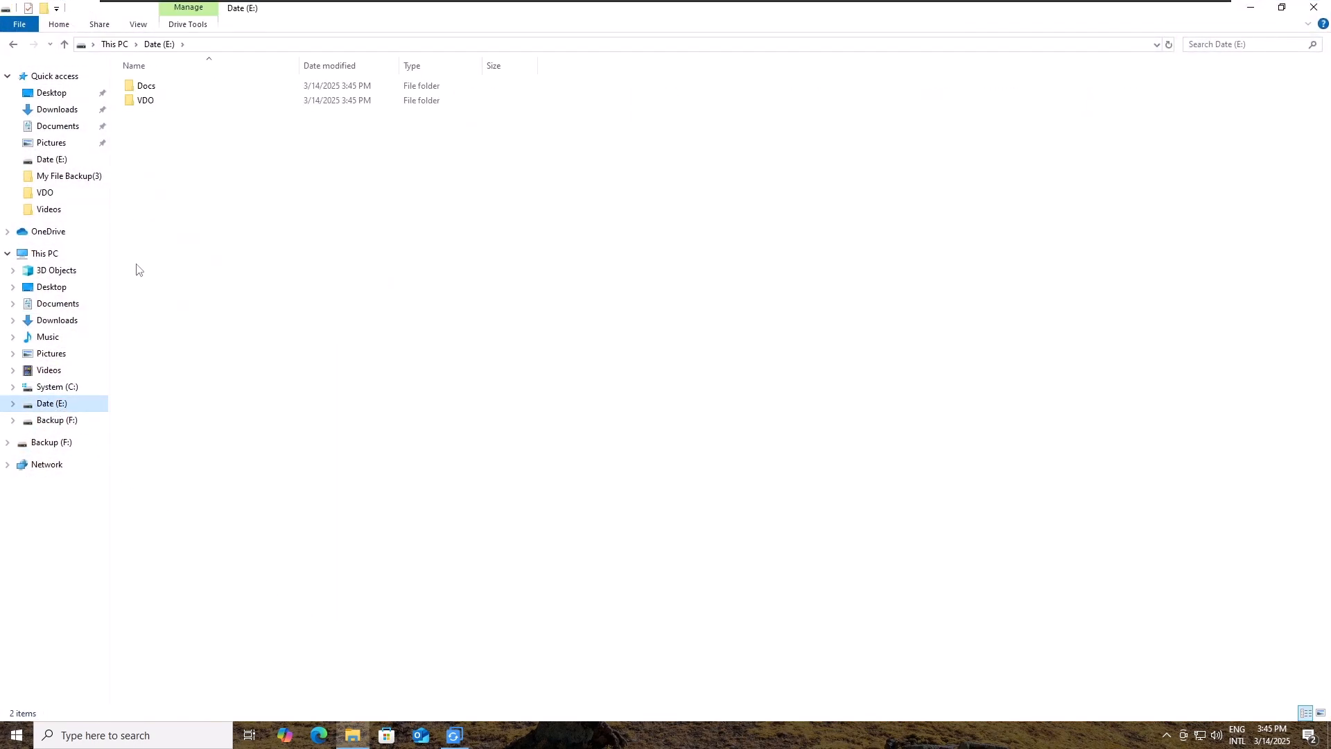
pyautogui.click(146, 89)
pyautogui.doubleClick(146, 88)
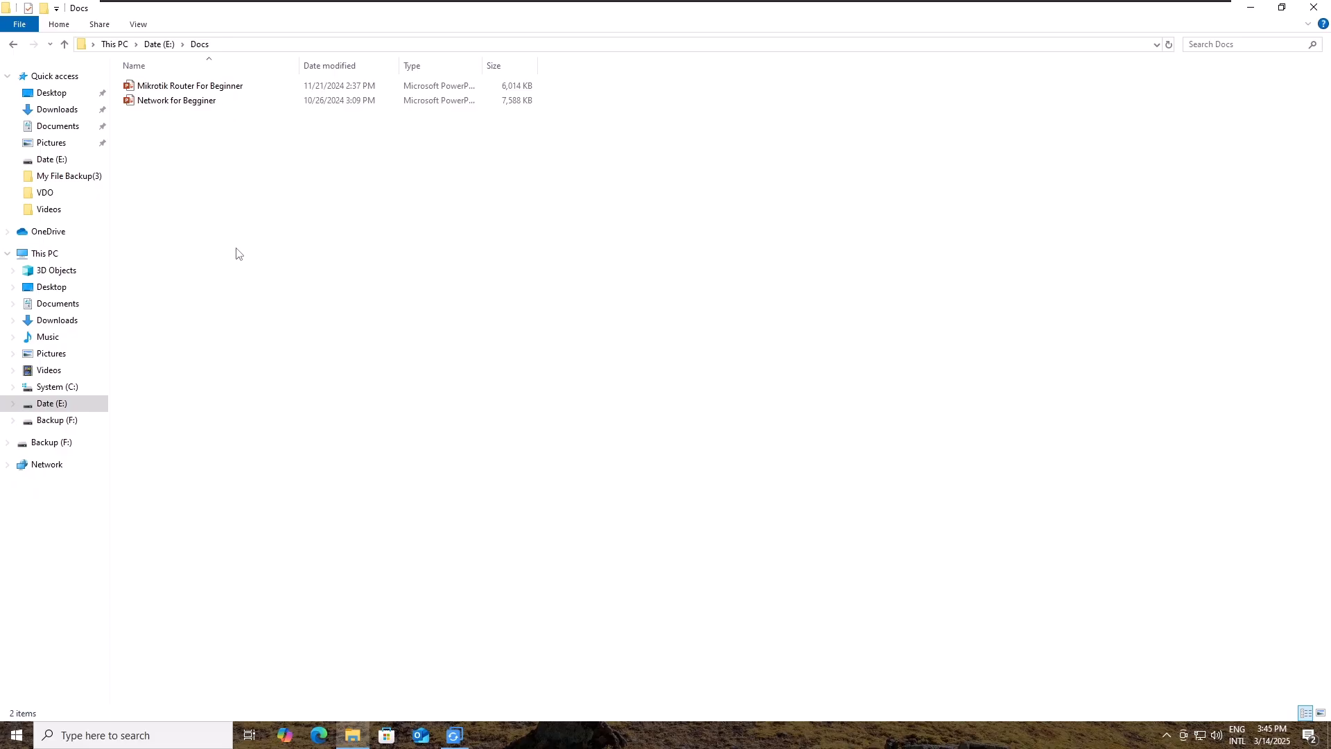
pyautogui.click(64, 44)
pyautogui.doubleClick(159, 104)
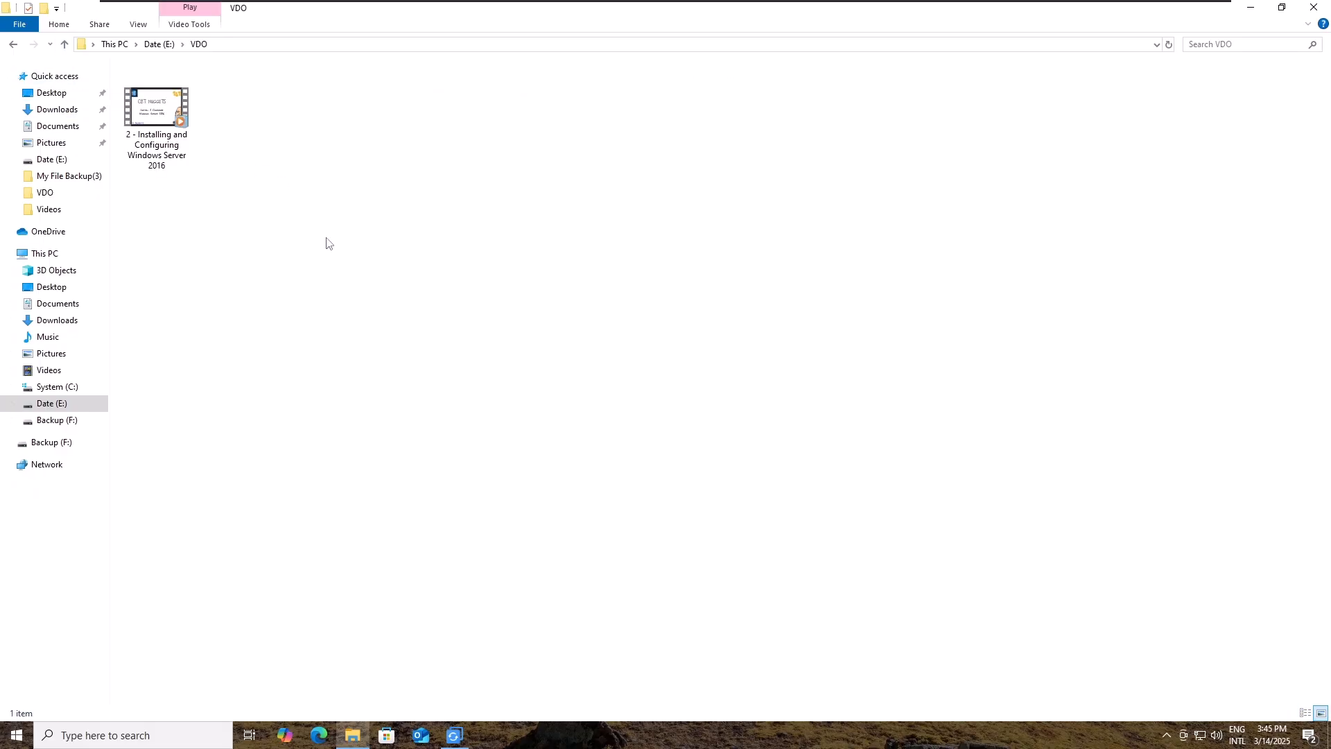
pyautogui.click(167, 119)
pyautogui.doubleClick(167, 119)
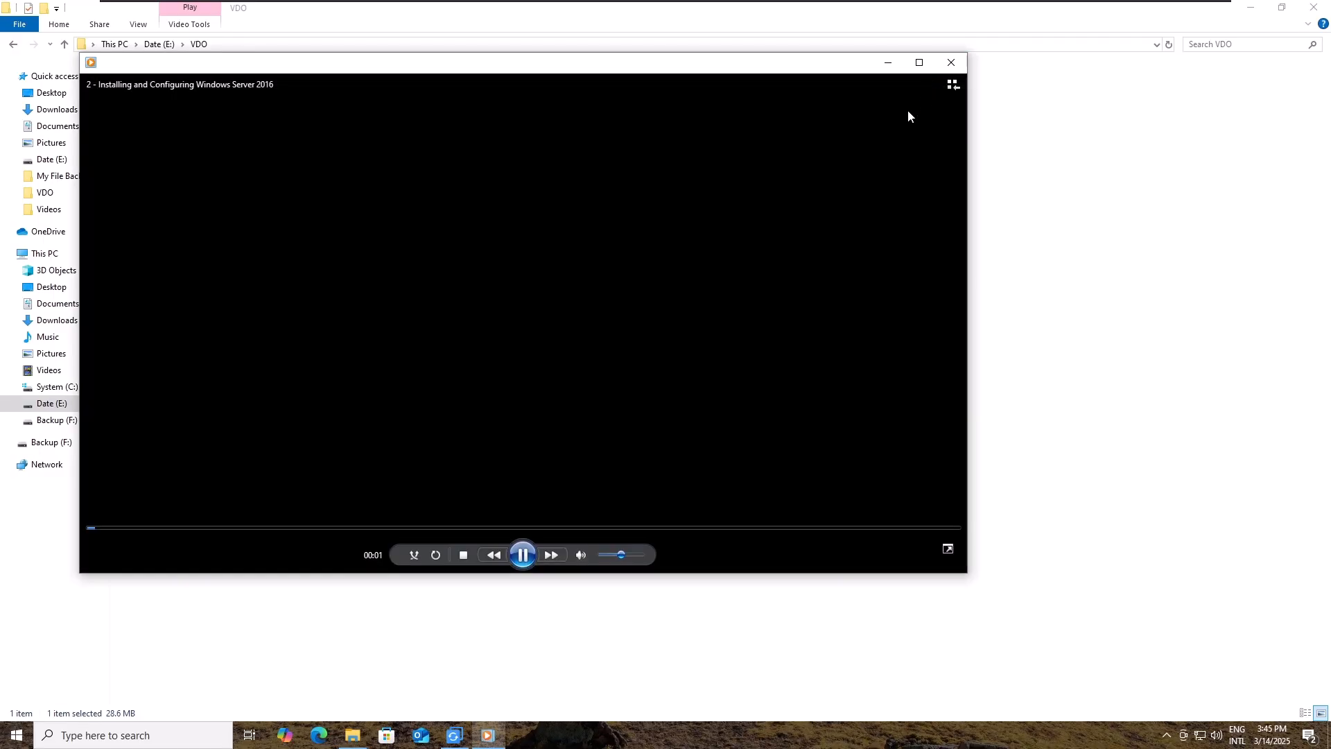
# Close the video player and File Explorer, and delete only the My File Backup(5) task without its image file
pyautogui.click(951, 62)
pyautogui.click(1314, 7)
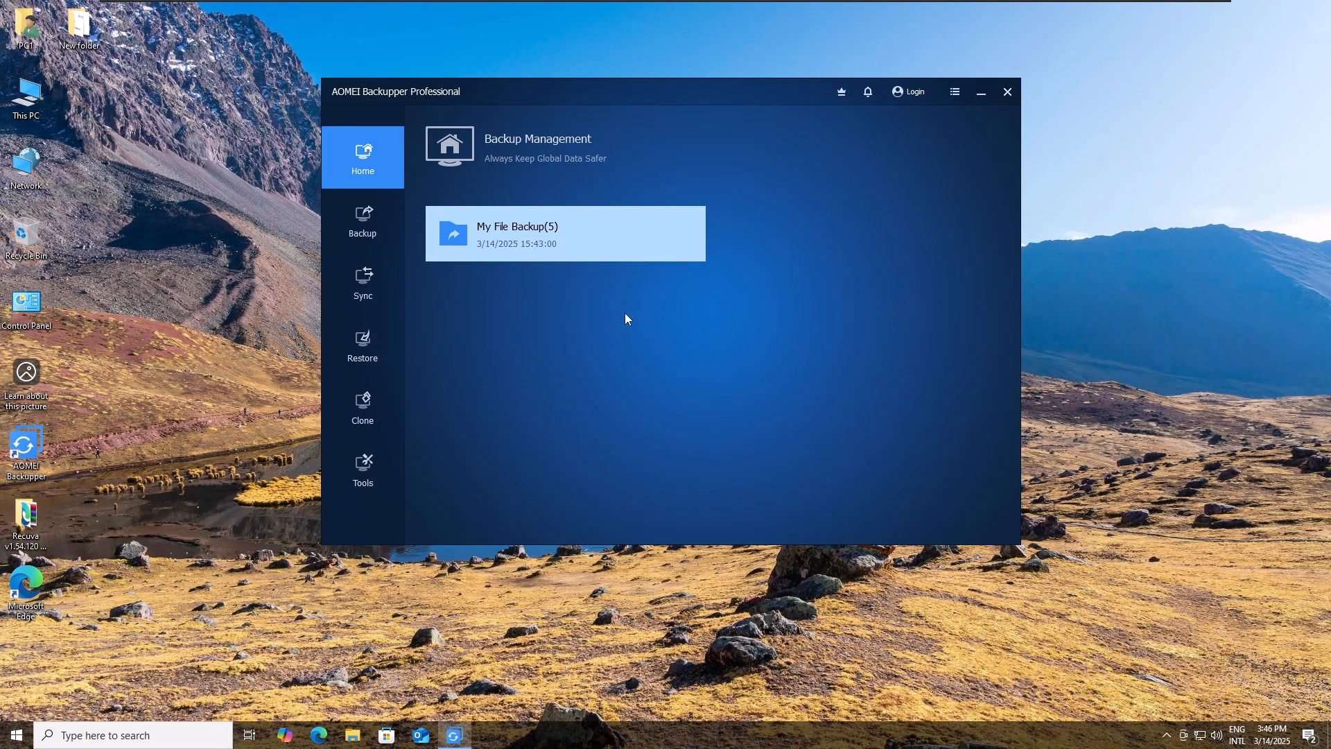
pyautogui.moveTo(685, 236)
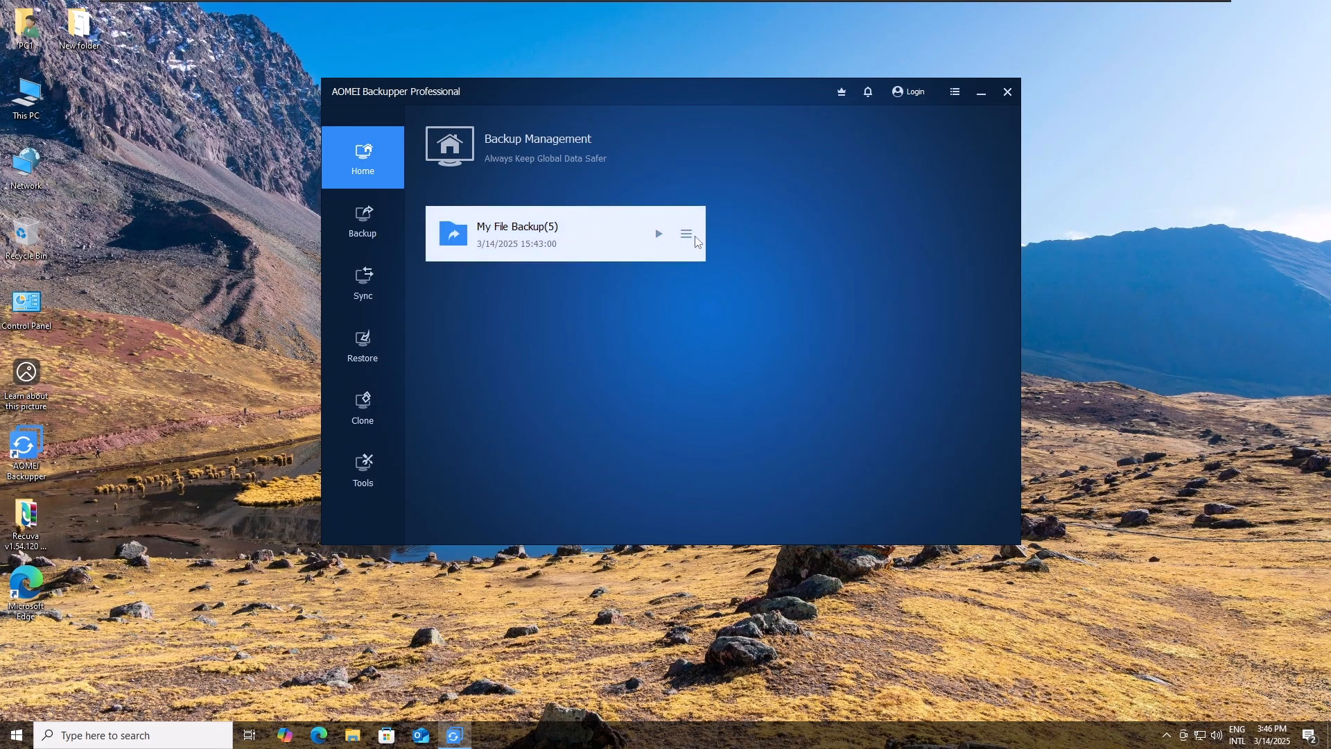
pyautogui.click(686, 235)
pyautogui.click(711, 336)
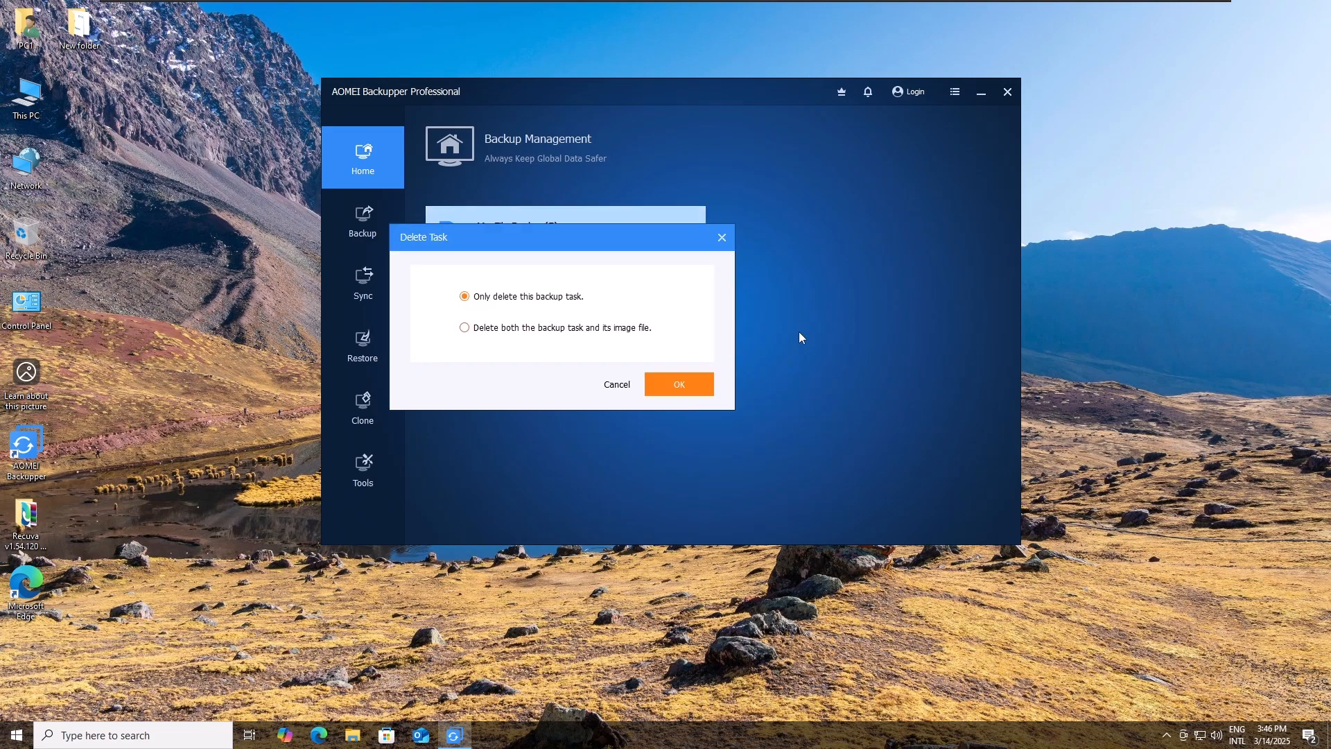
pyautogui.click(680, 384)
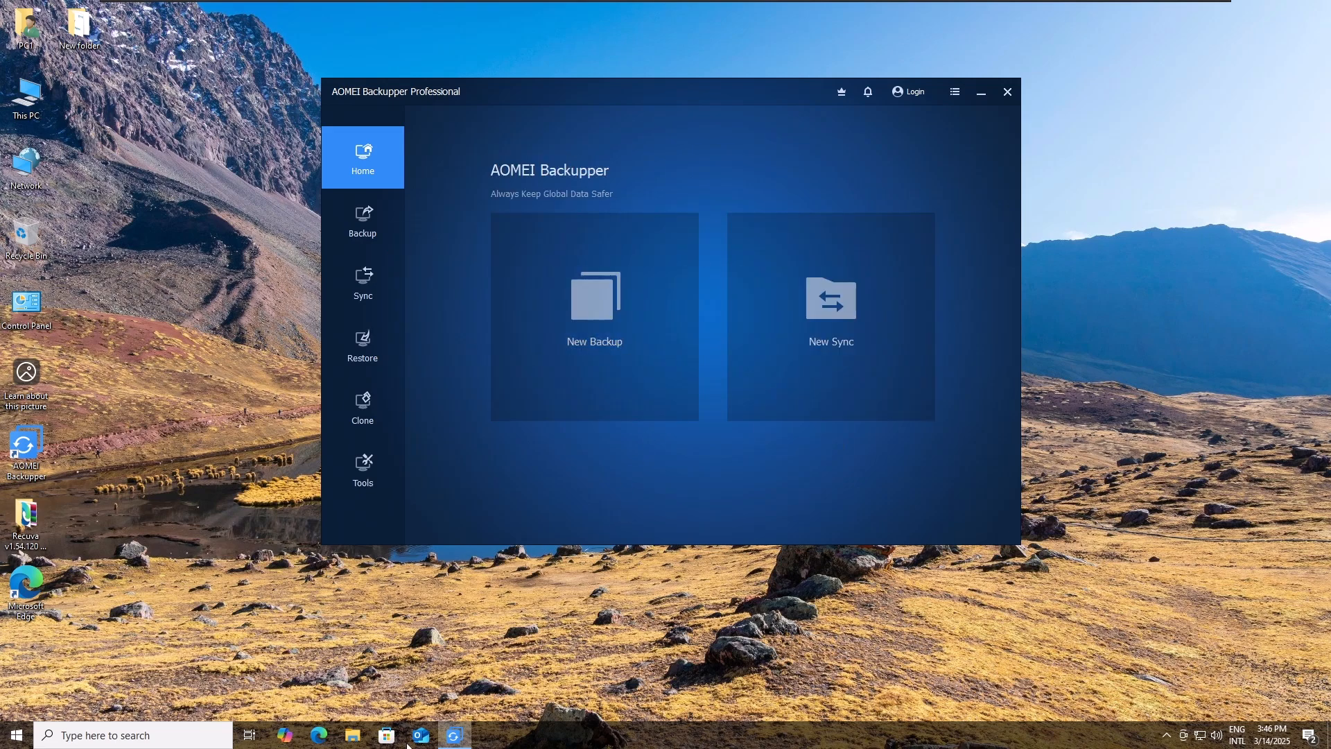
# Permanently delete the My File Backup(5) folder from the Backup (F:) drive and check the contents of Date (E:)
pyautogui.press('super+e')
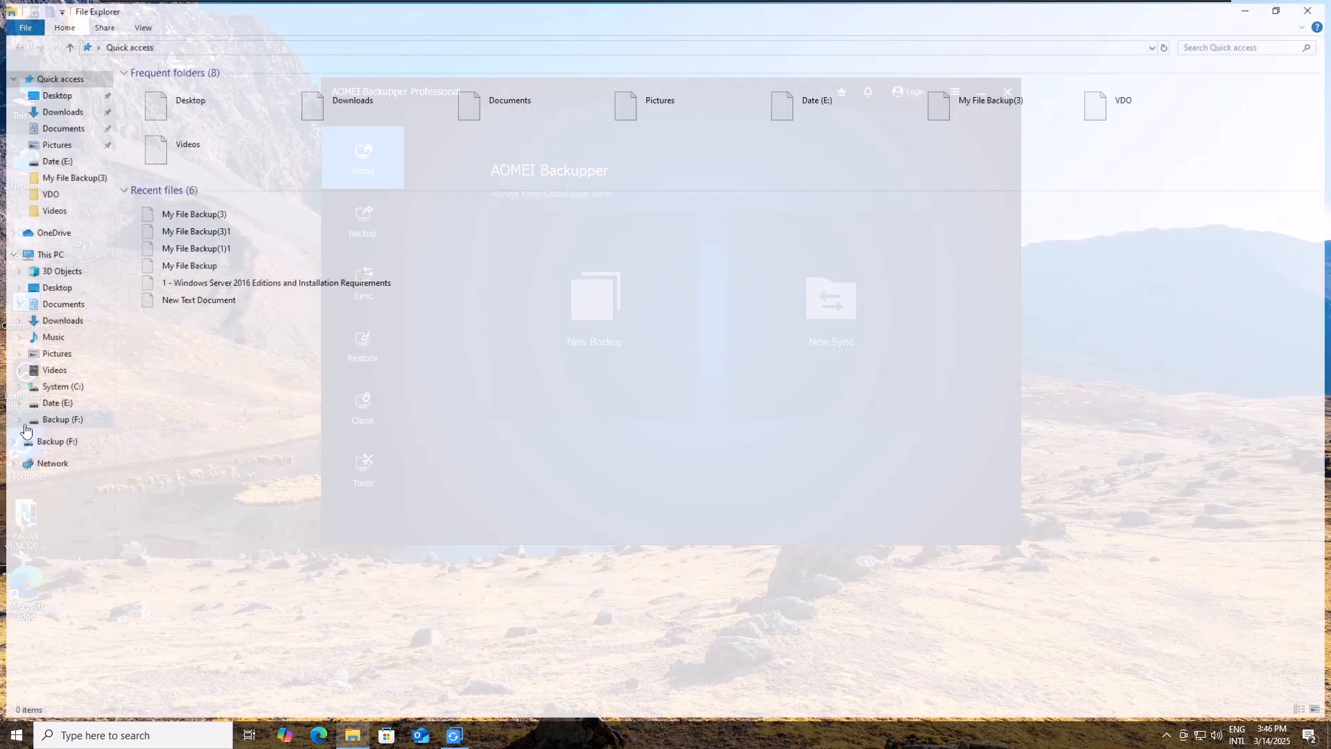
pyautogui.click(51, 442)
pyautogui.click(177, 90)
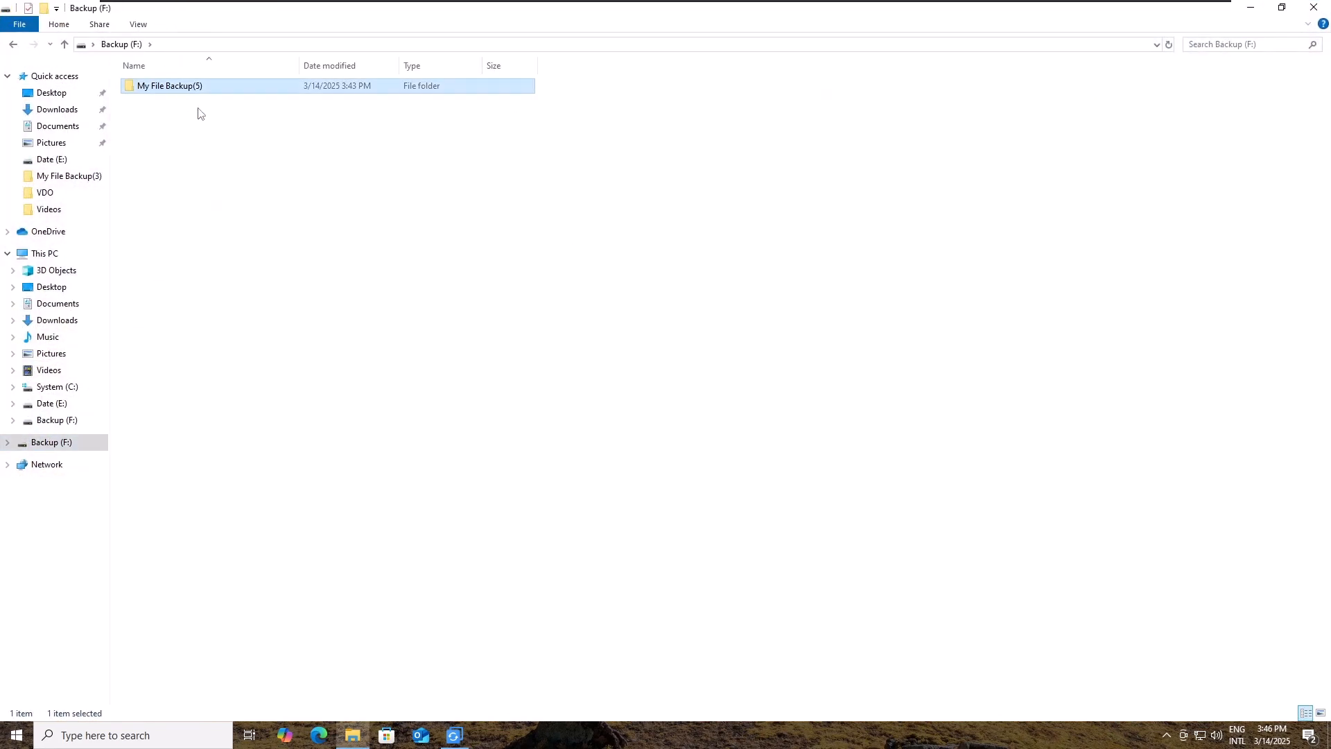
pyautogui.hotkey('shift', 'Delete')
pyautogui.press('Return')
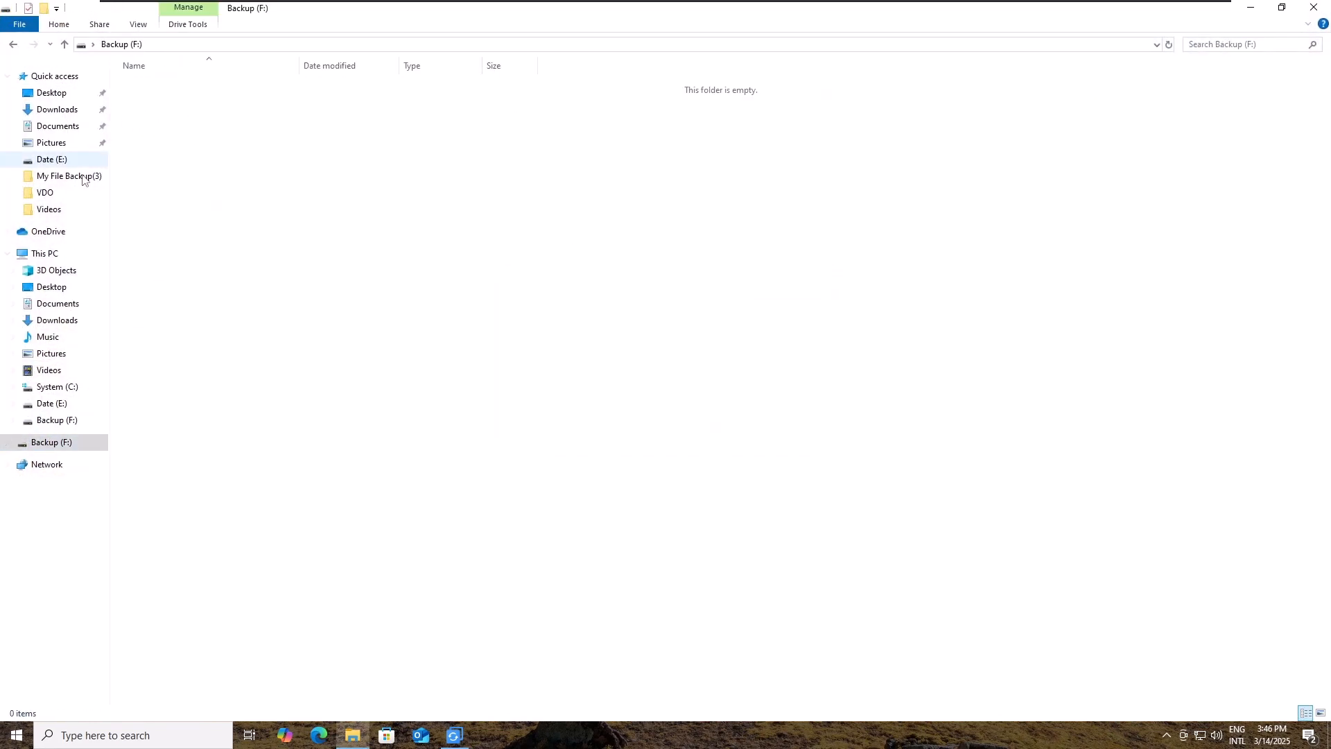
pyautogui.click(46, 405)
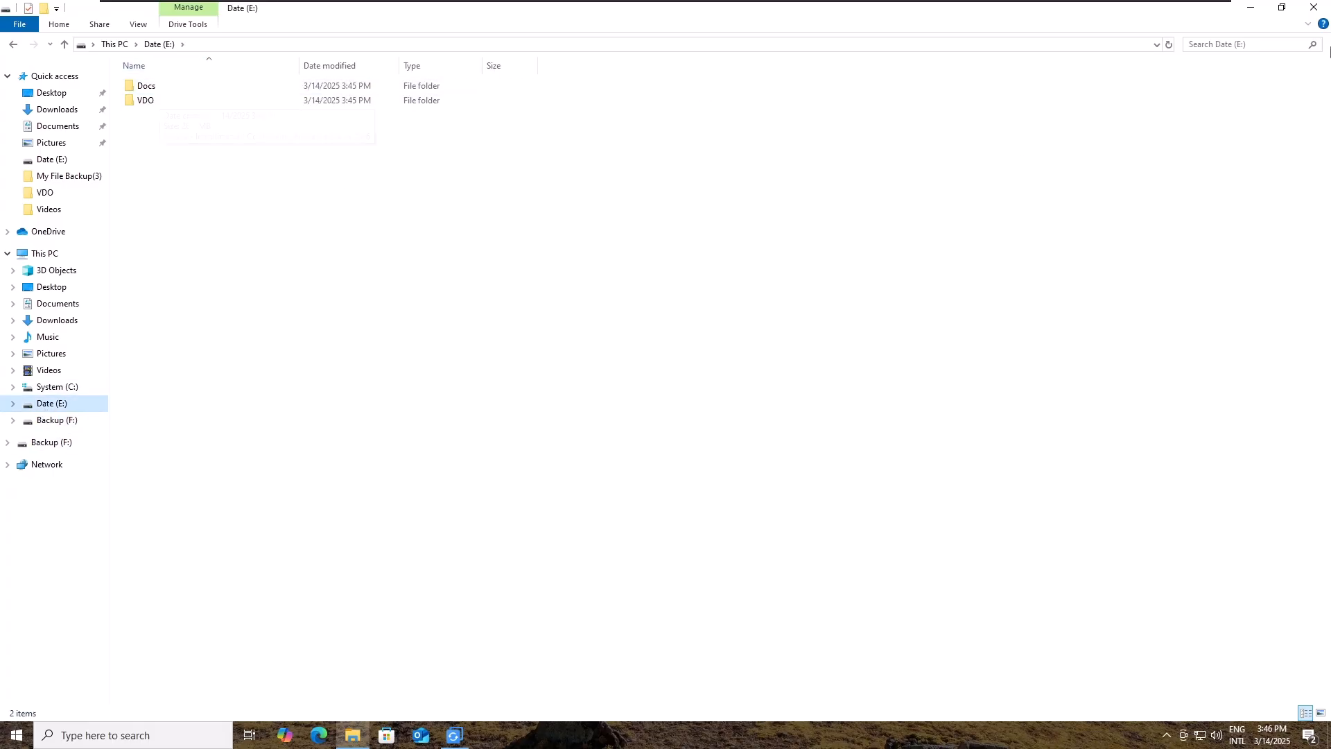
pyautogui.click(1314, 8)
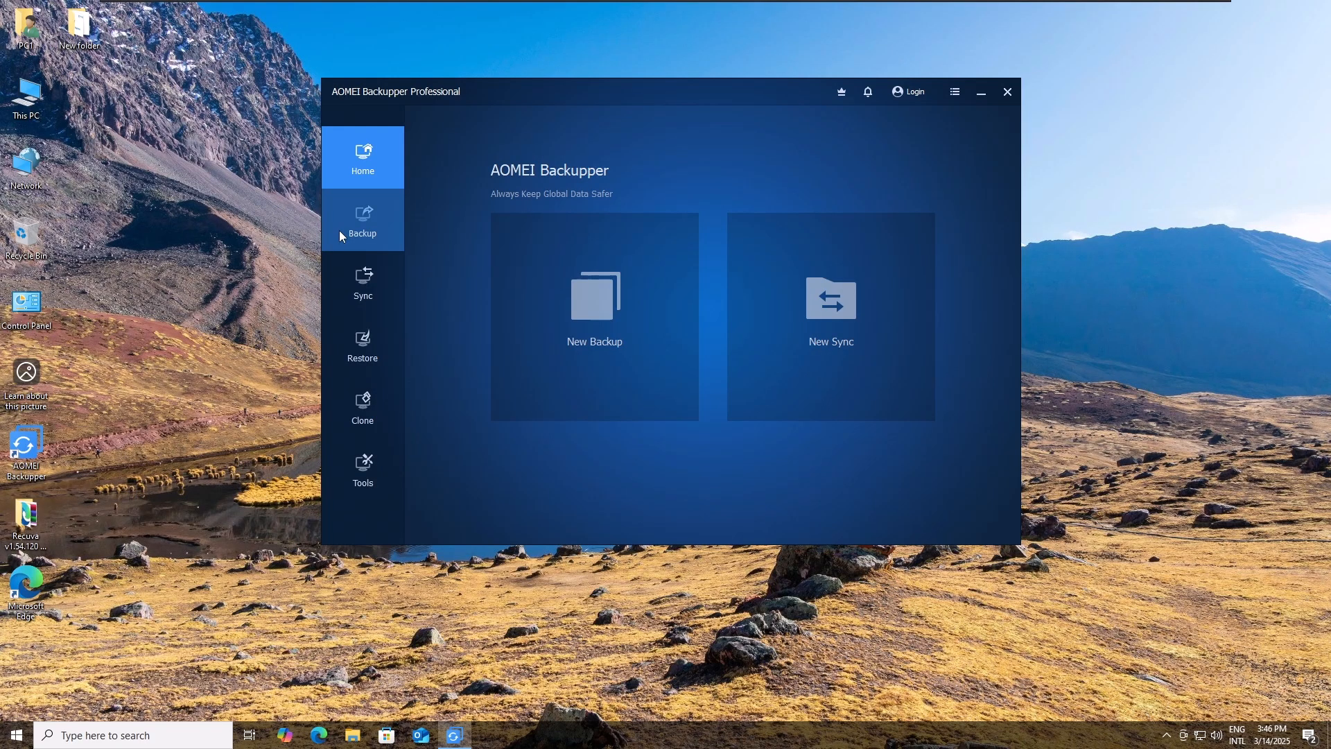
# Switch to the host computer and examine the advanced sharing settings and share permissions of the Backup folder on SSD-Data (E:)
pyautogui.click(1179, 5)
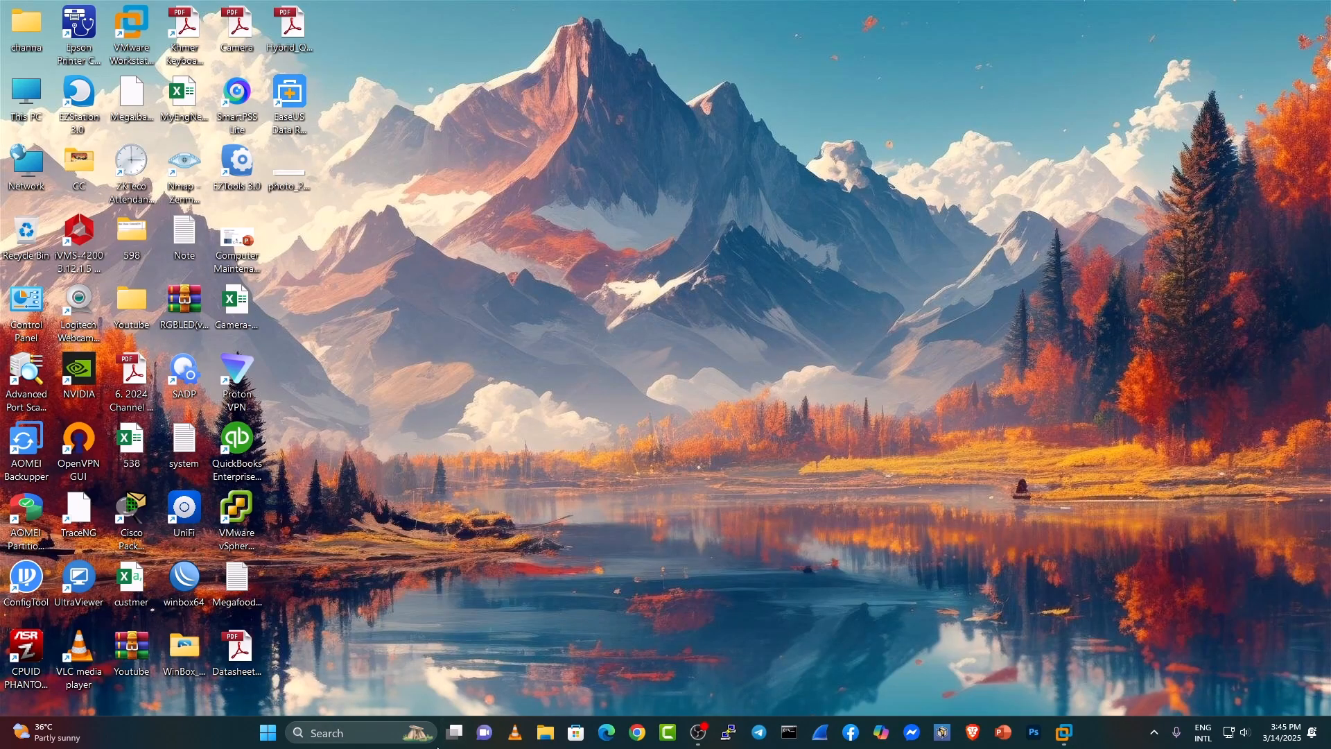
pyautogui.click(543, 736)
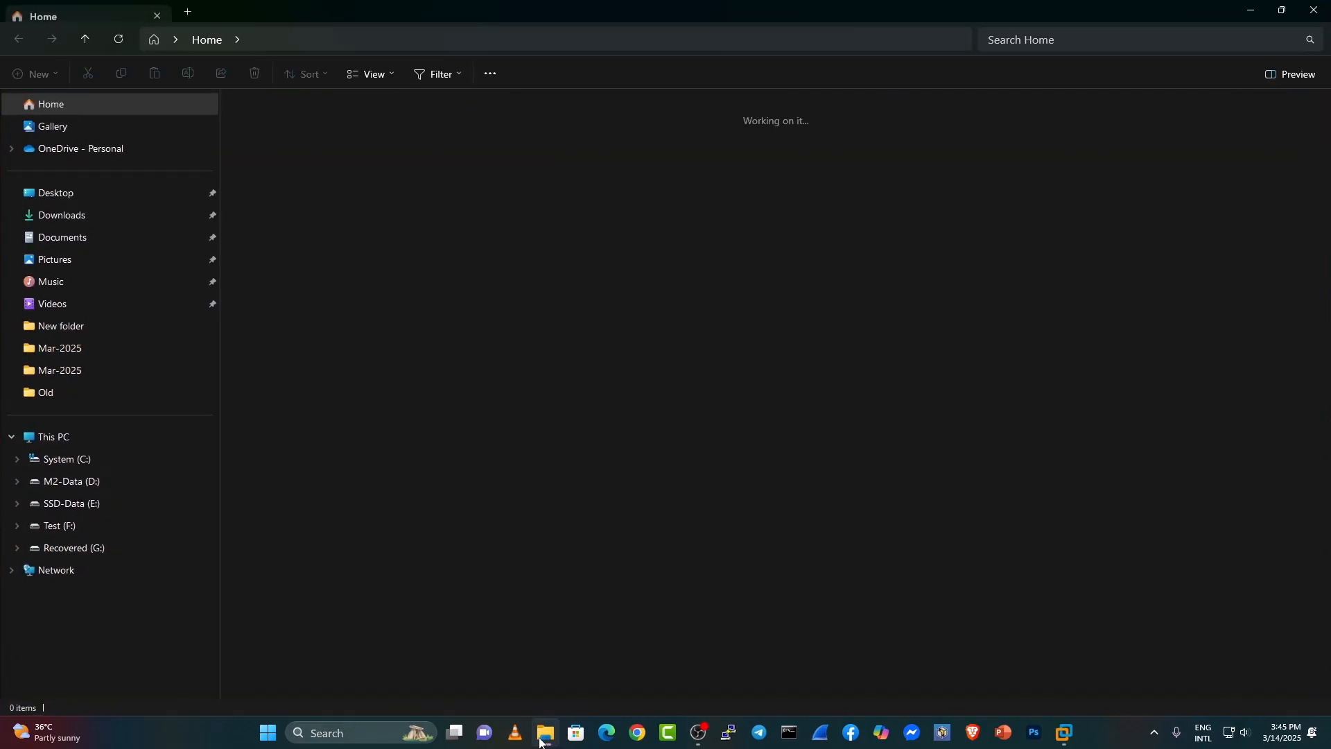
pyautogui.click(123, 510)
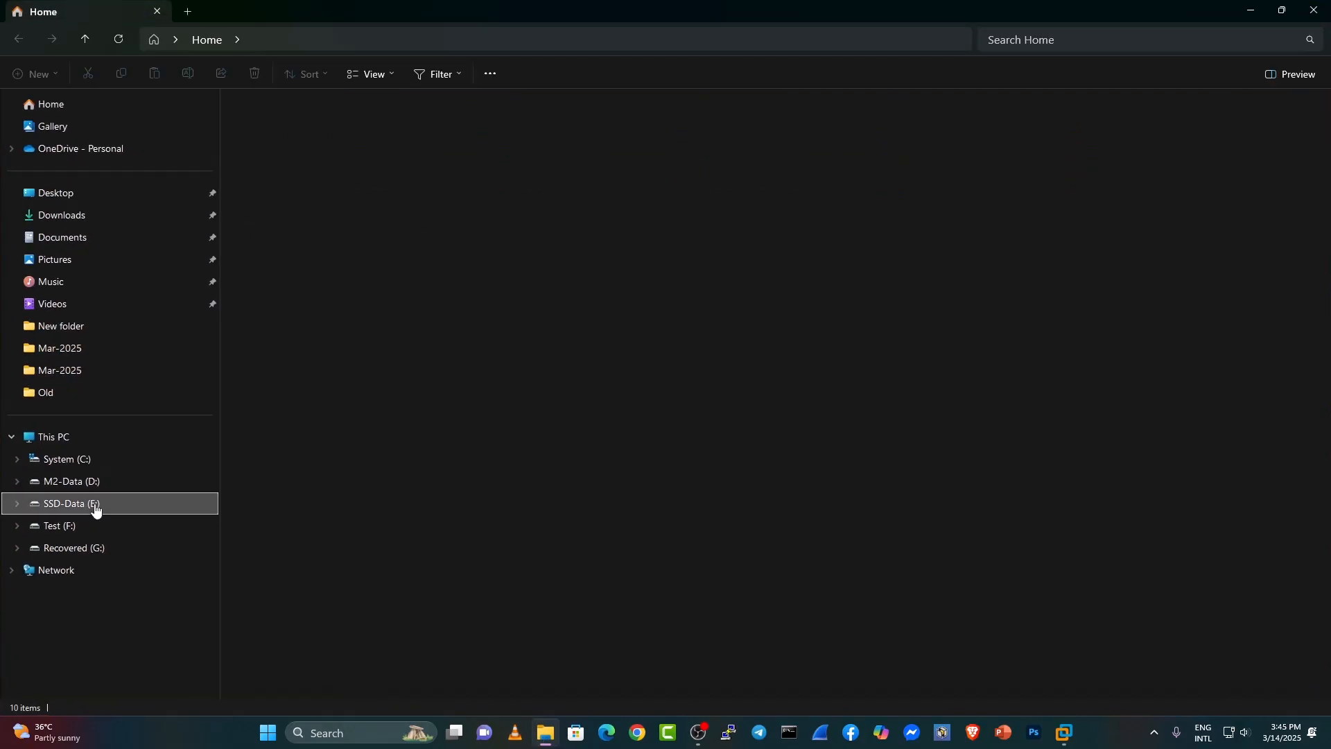
pyautogui.click(258, 149)
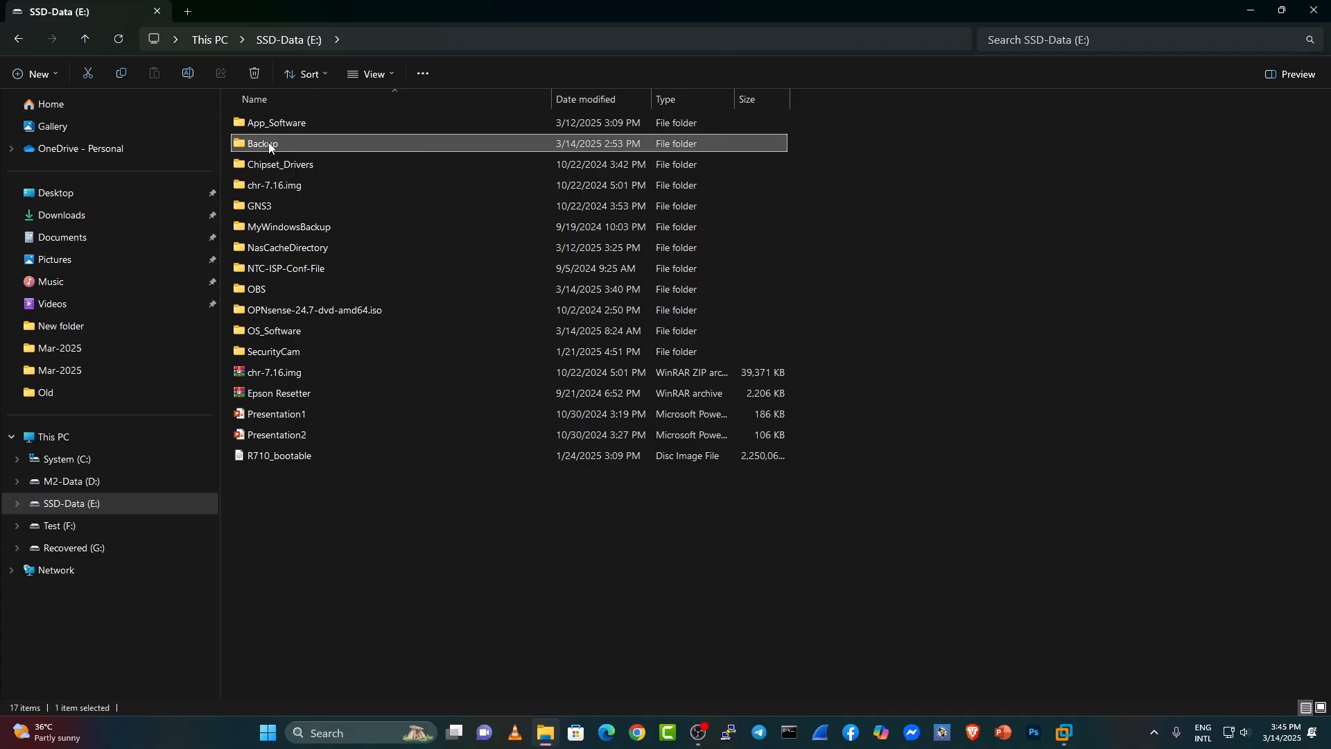
pyautogui.rightClick(269, 144)
pyautogui.click(316, 361)
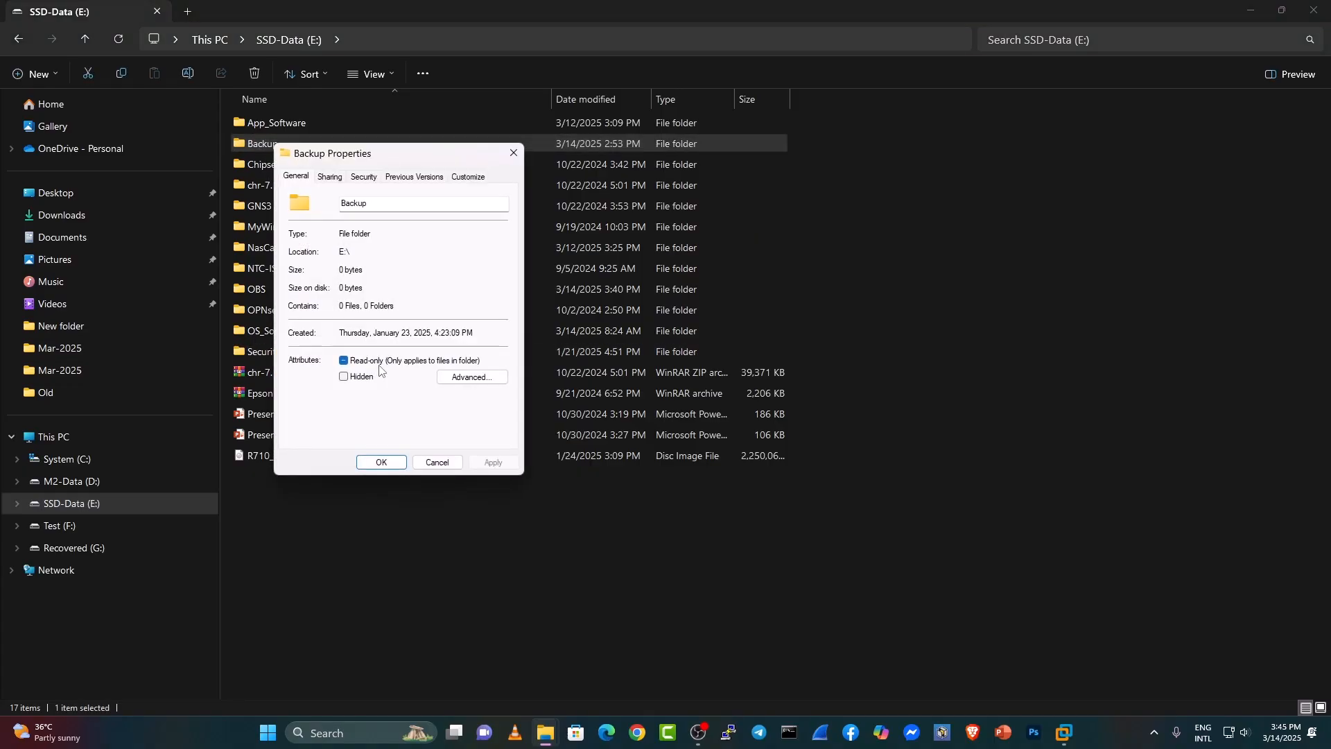
pyautogui.click(330, 177)
pyautogui.click(338, 343)
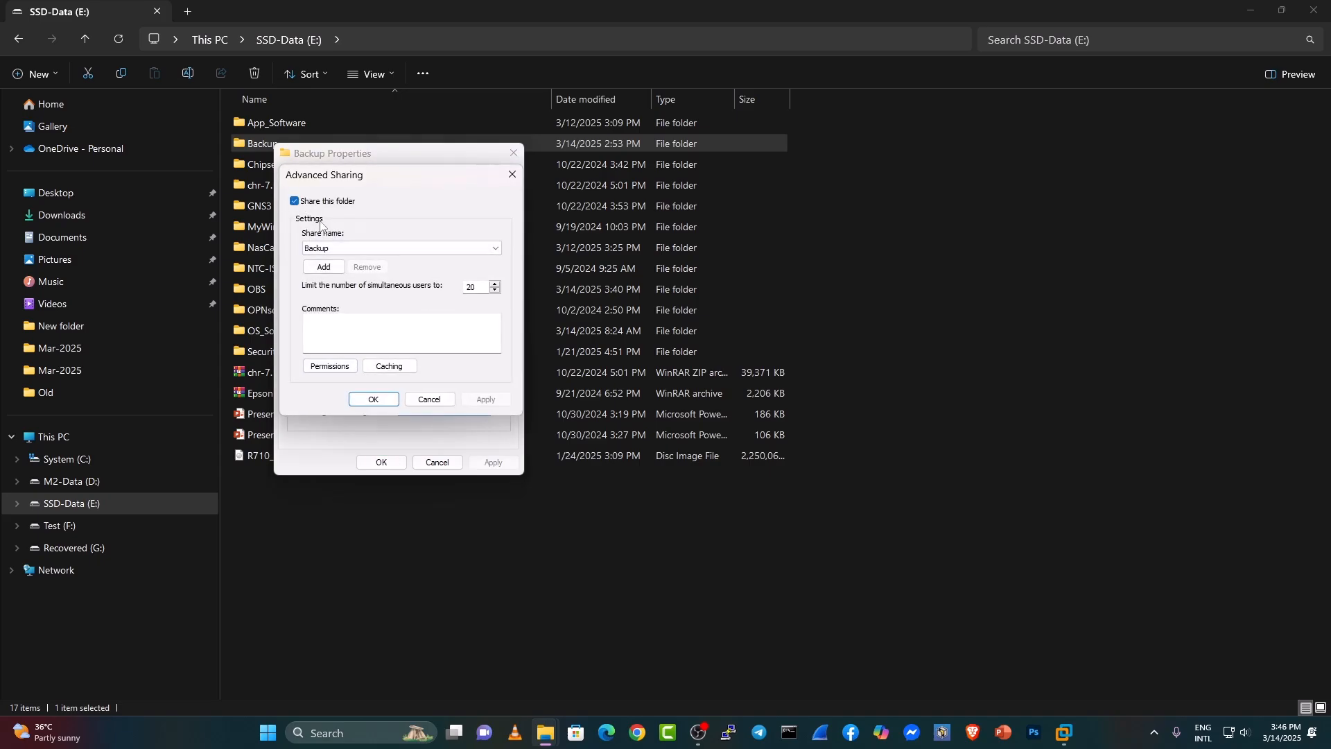
pyautogui.click(338, 368)
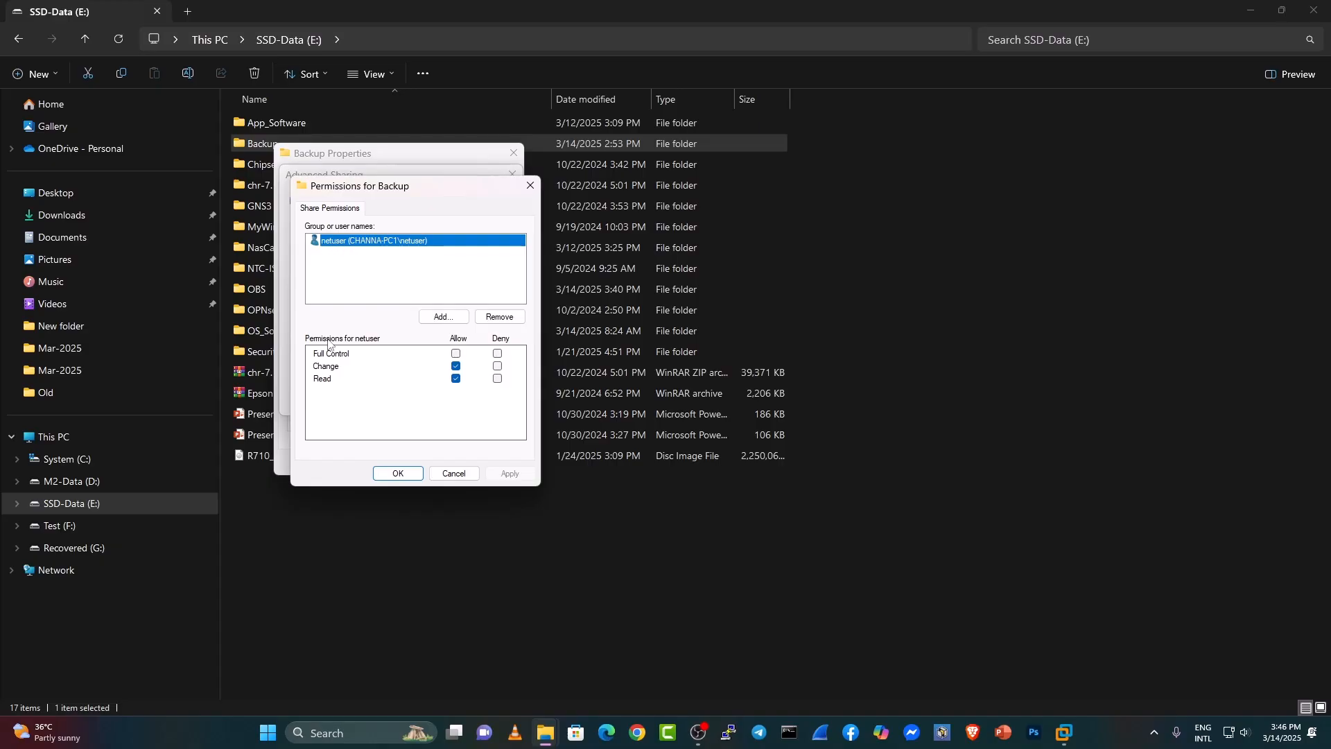
pyautogui.click(448, 475)
pyautogui.click(430, 397)
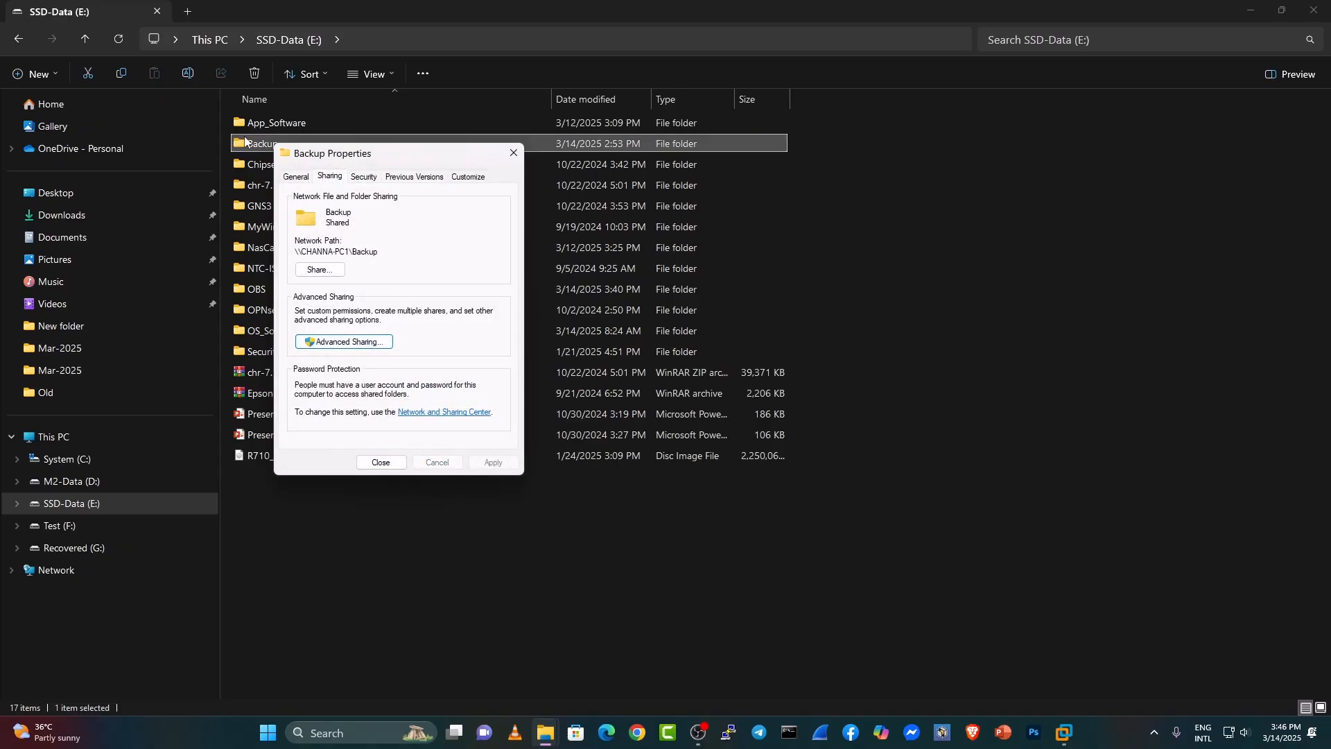
pyautogui.click(514, 153)
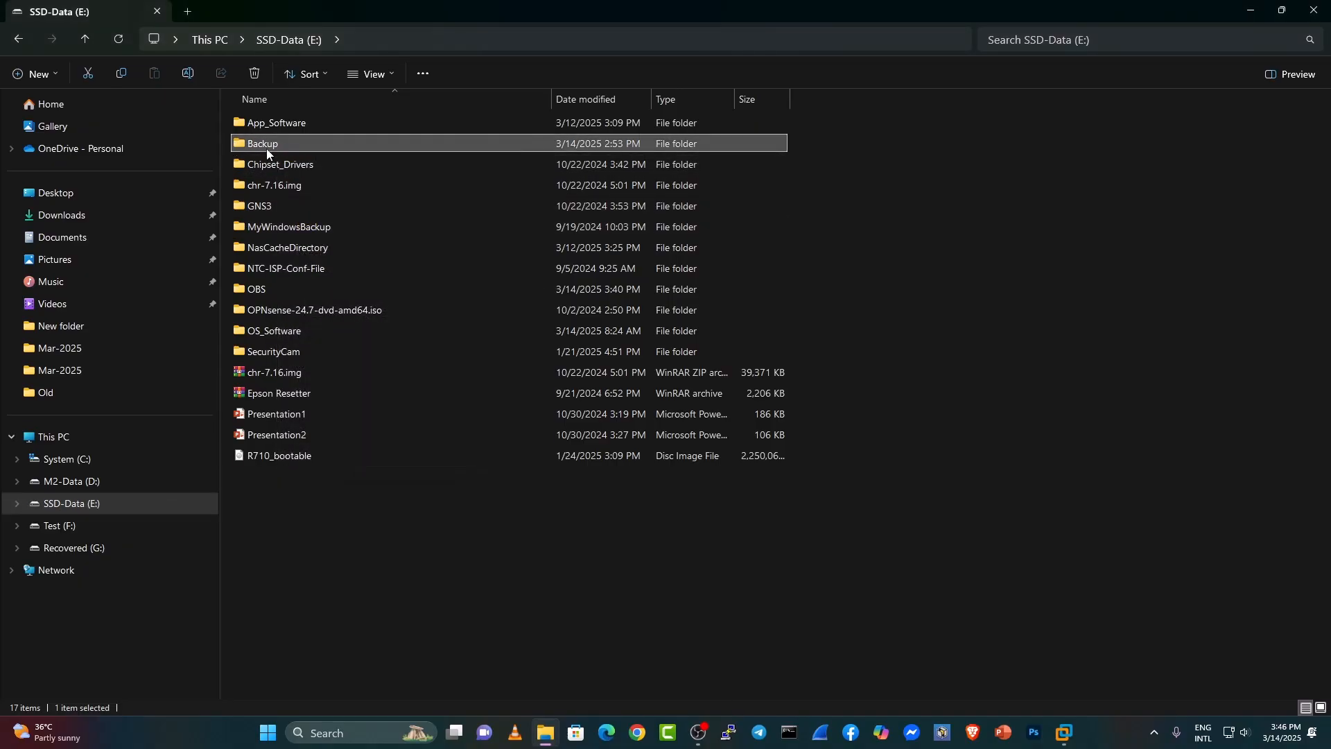
# Look inside the shared Backup folder on SSD-Data (E:) and return to the drive's root
pyautogui.rightClick(272, 147)
pyautogui.doubleClick(262, 145)
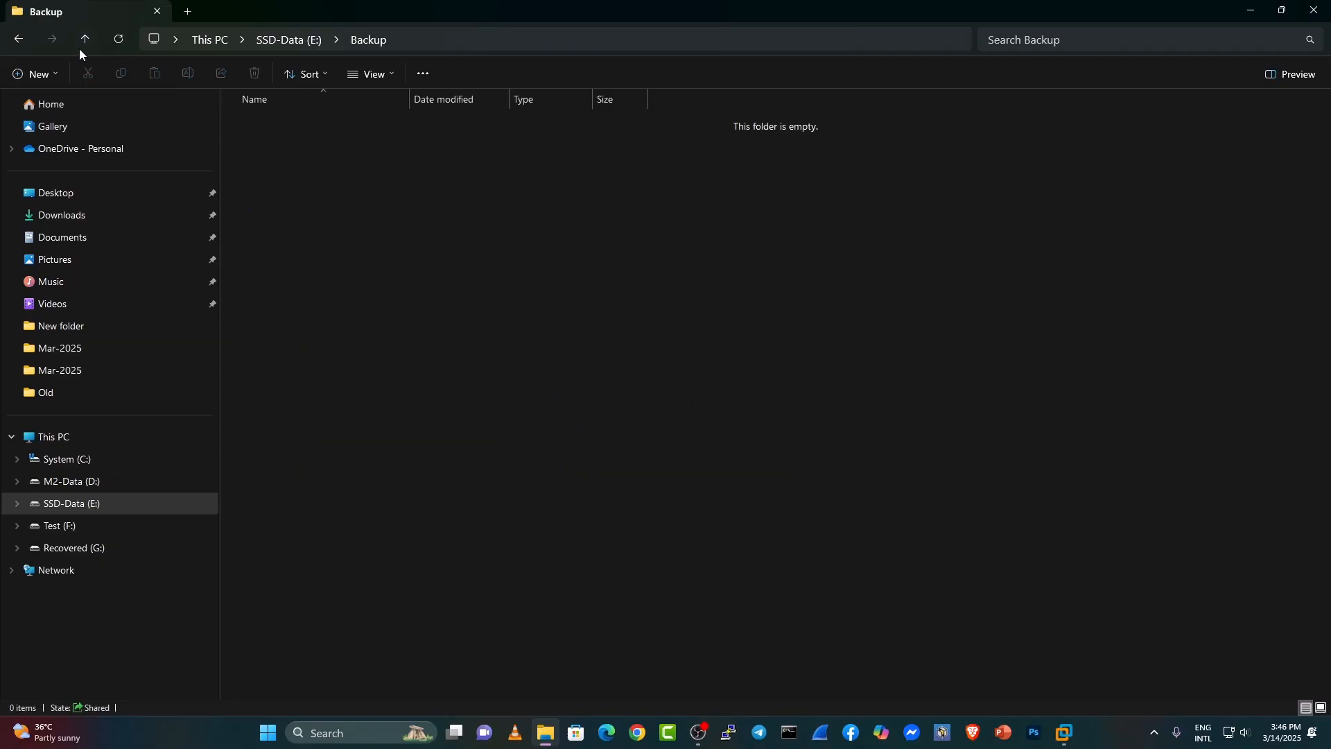
pyautogui.click(81, 47)
# Recheck the Backup folder's share name and netuser's permissions, and close its properties and File Explorer without changes
pyautogui.rightClick(278, 149)
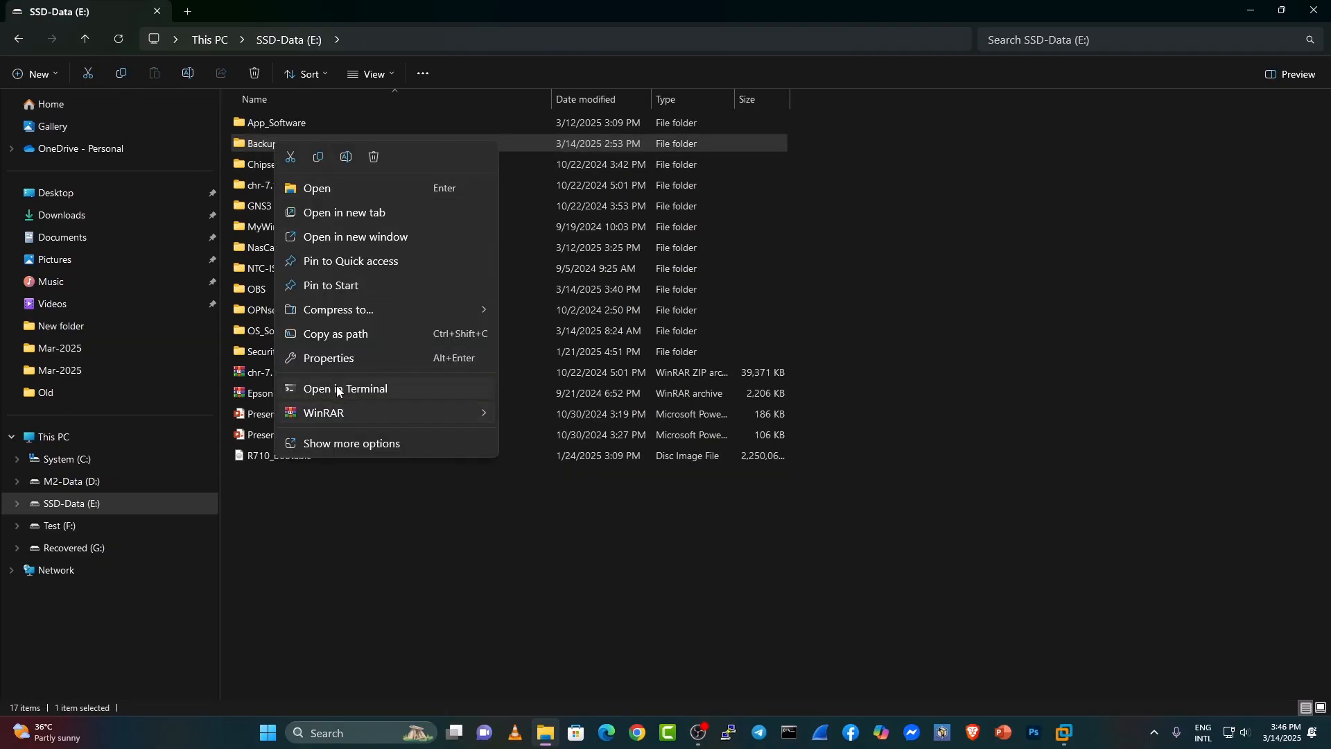
pyautogui.click(330, 359)
pyautogui.click(336, 175)
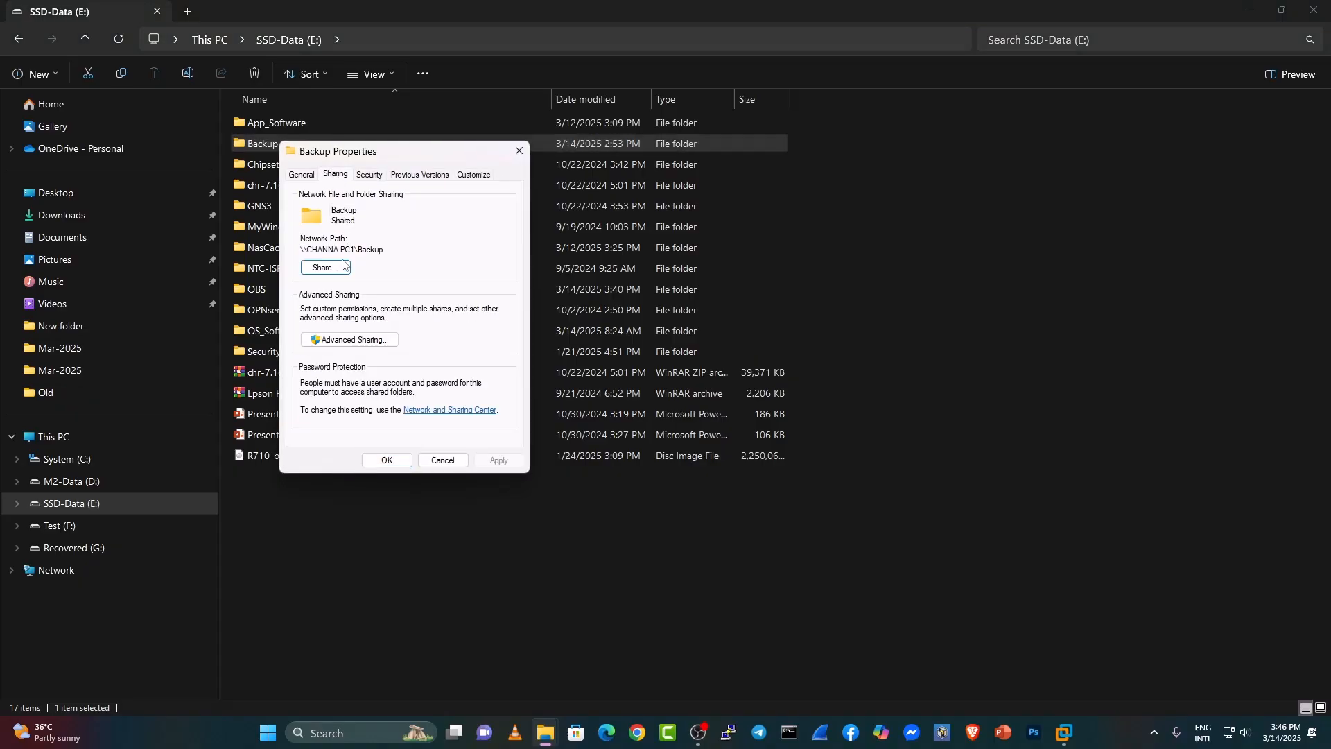
pyautogui.click(350, 340)
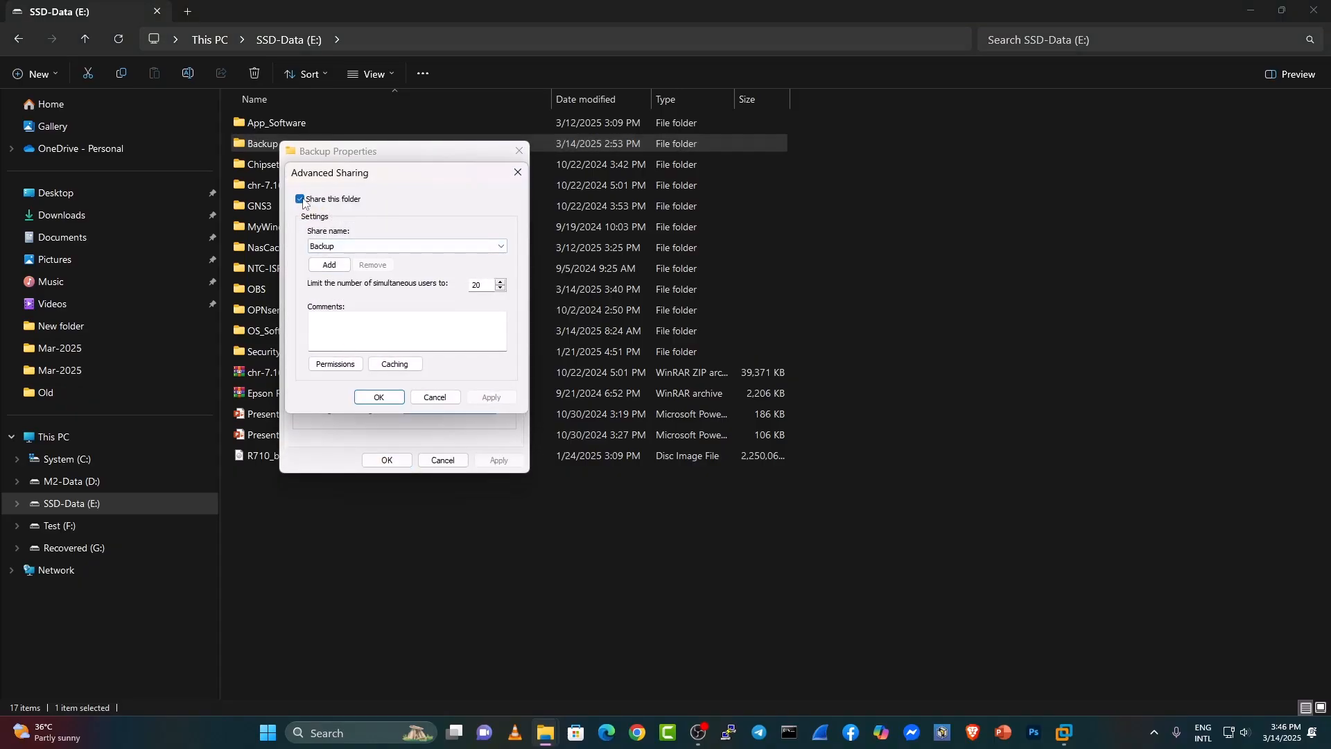
pyautogui.click(336, 364)
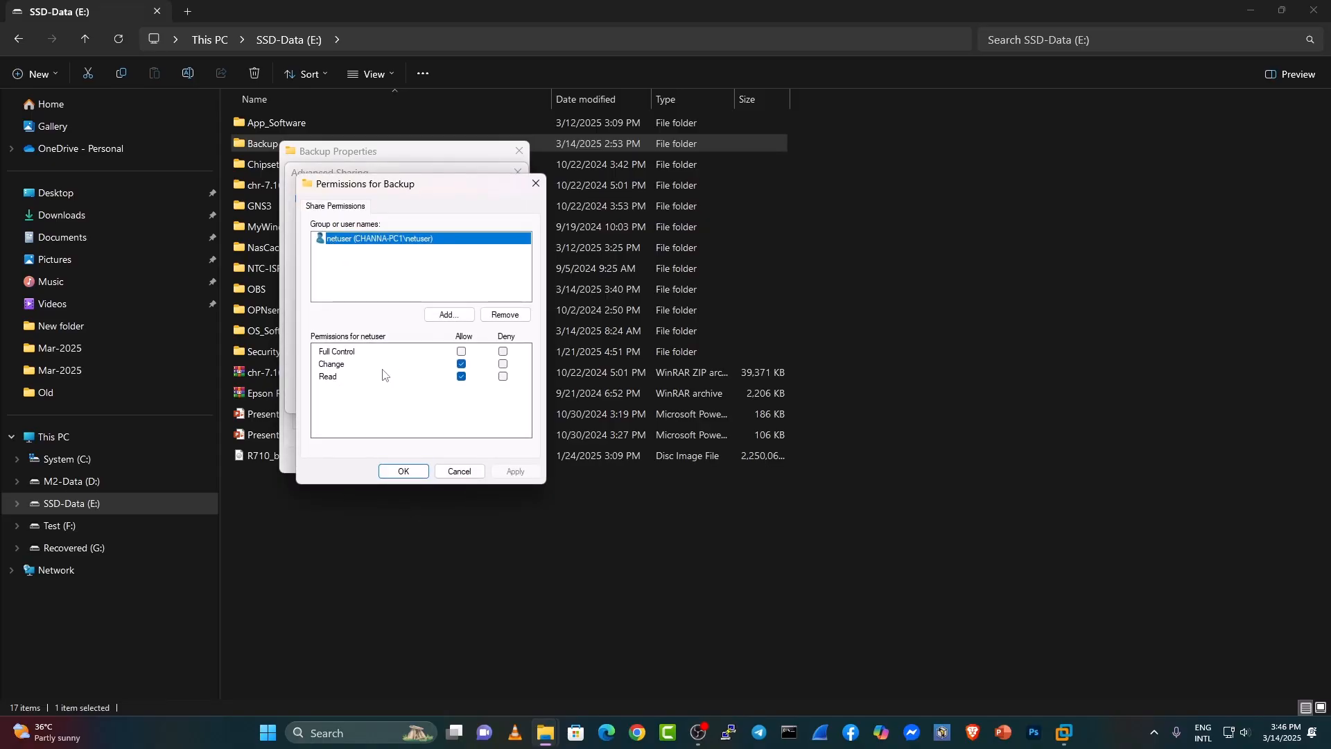
pyautogui.click(452, 472)
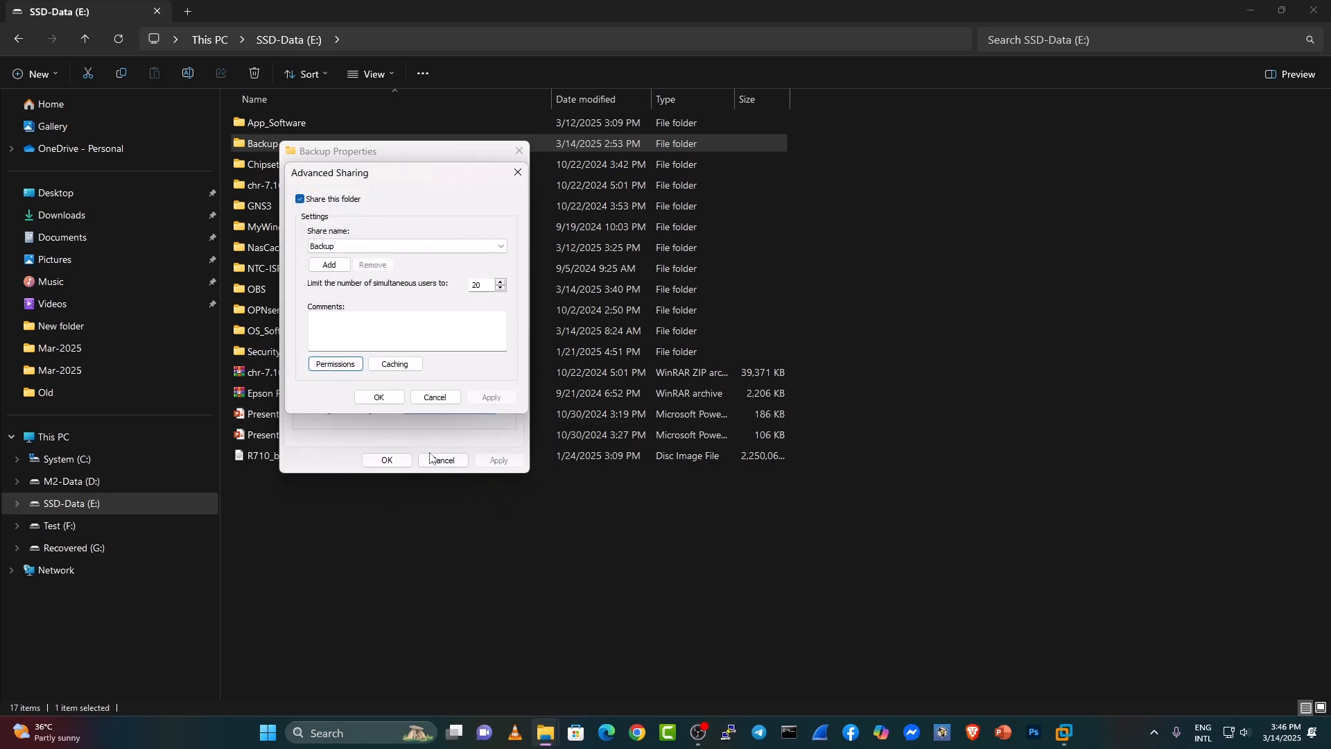
pyautogui.click(429, 400)
pyautogui.click(386, 460)
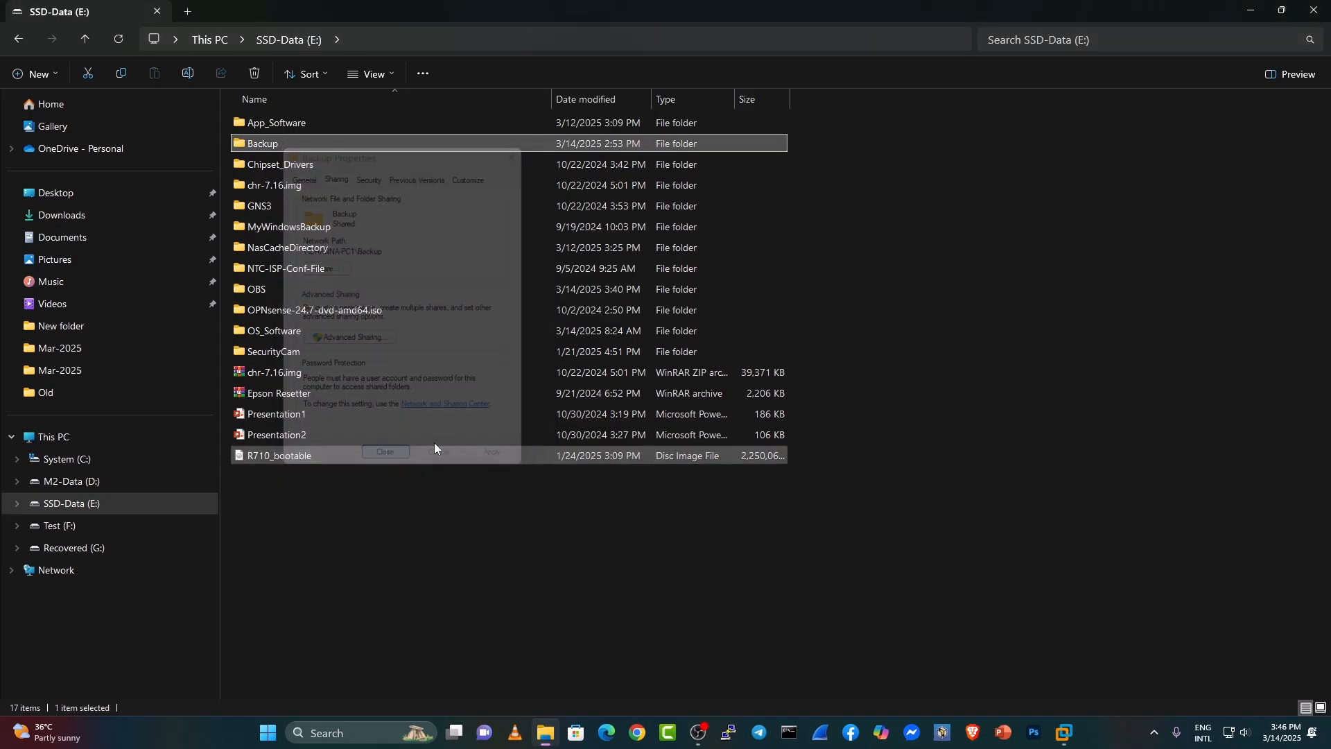
pyautogui.click(1317, 9)
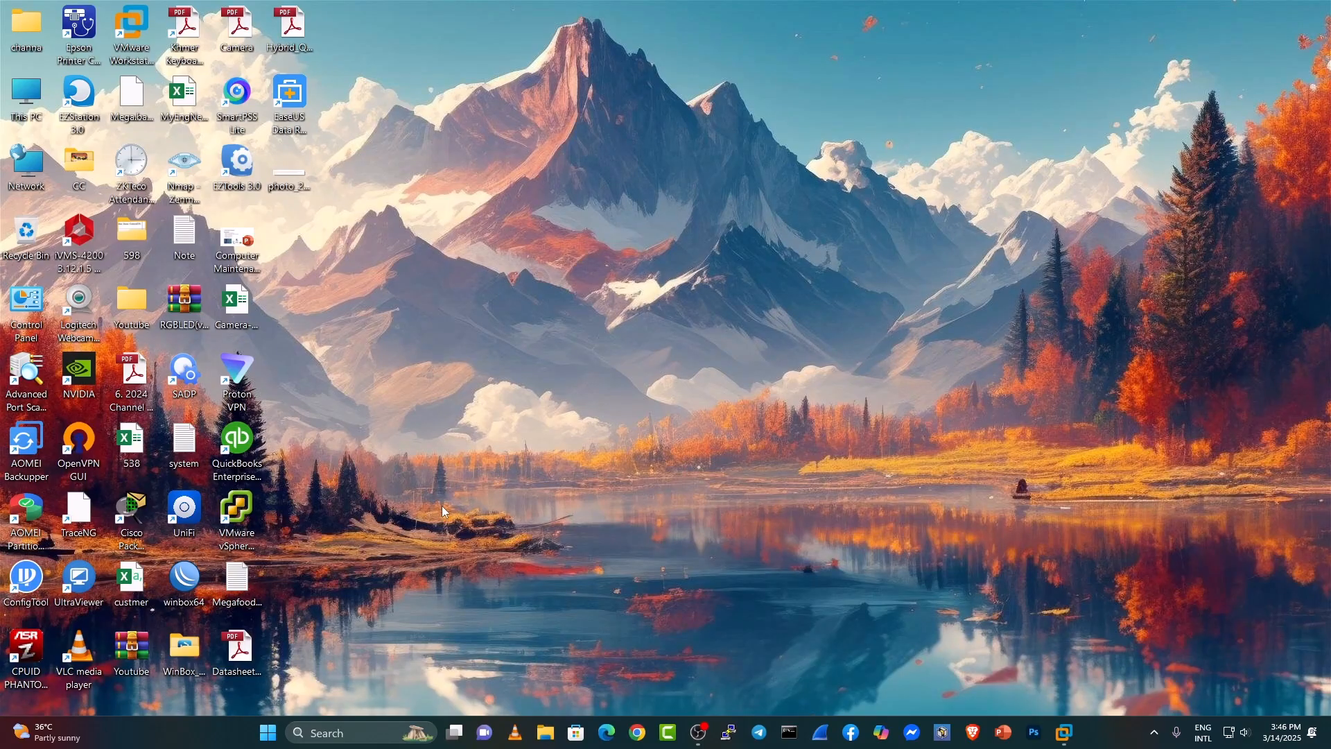
# Switch back to the PC1 virtual machine and start a new File Backup task in AOMEI Backupper
pyautogui.moveTo(1064, 733)
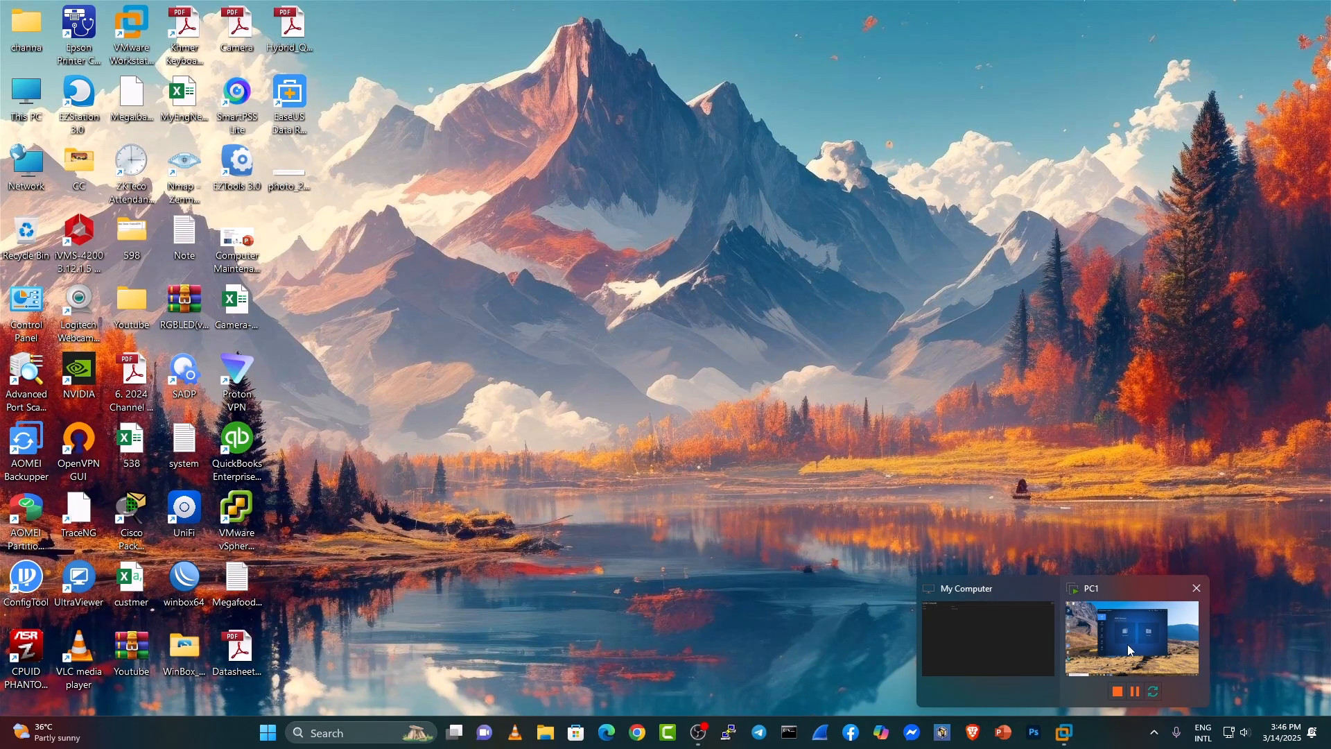
pyautogui.click(1128, 643)
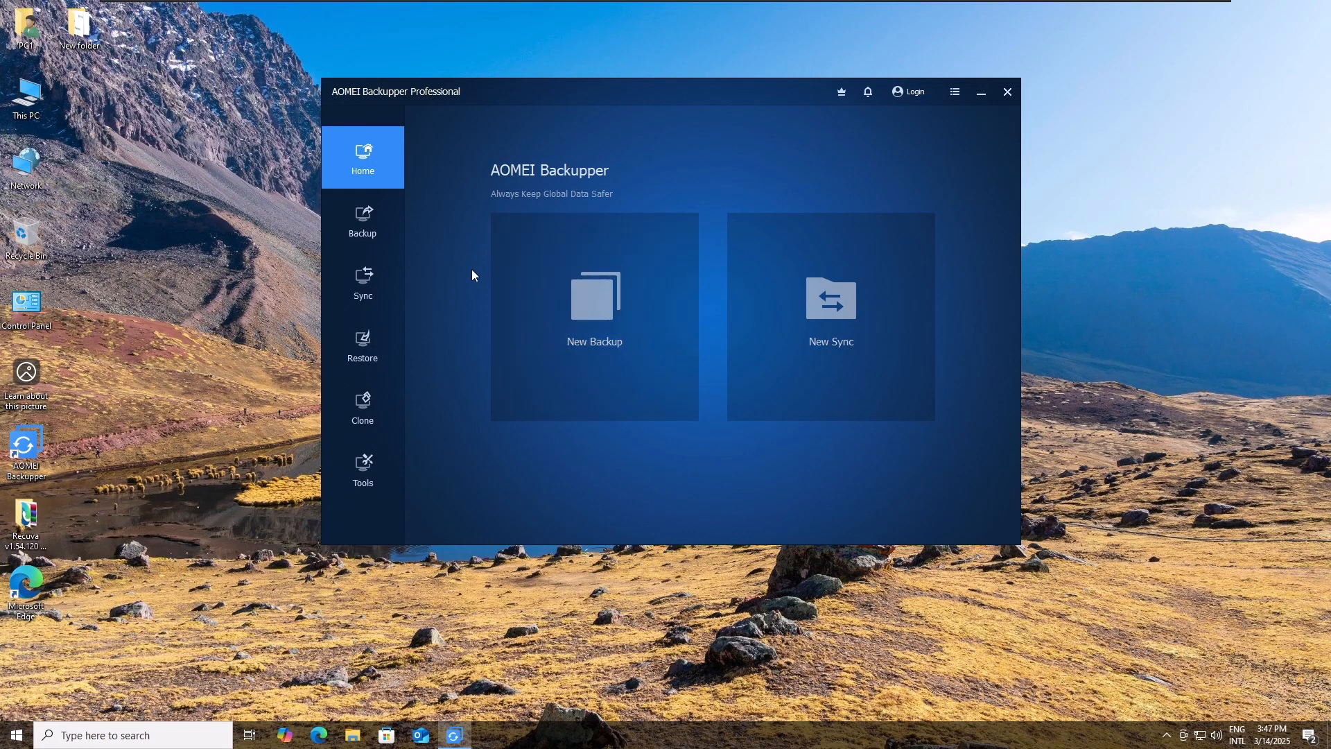
pyautogui.click(353, 225)
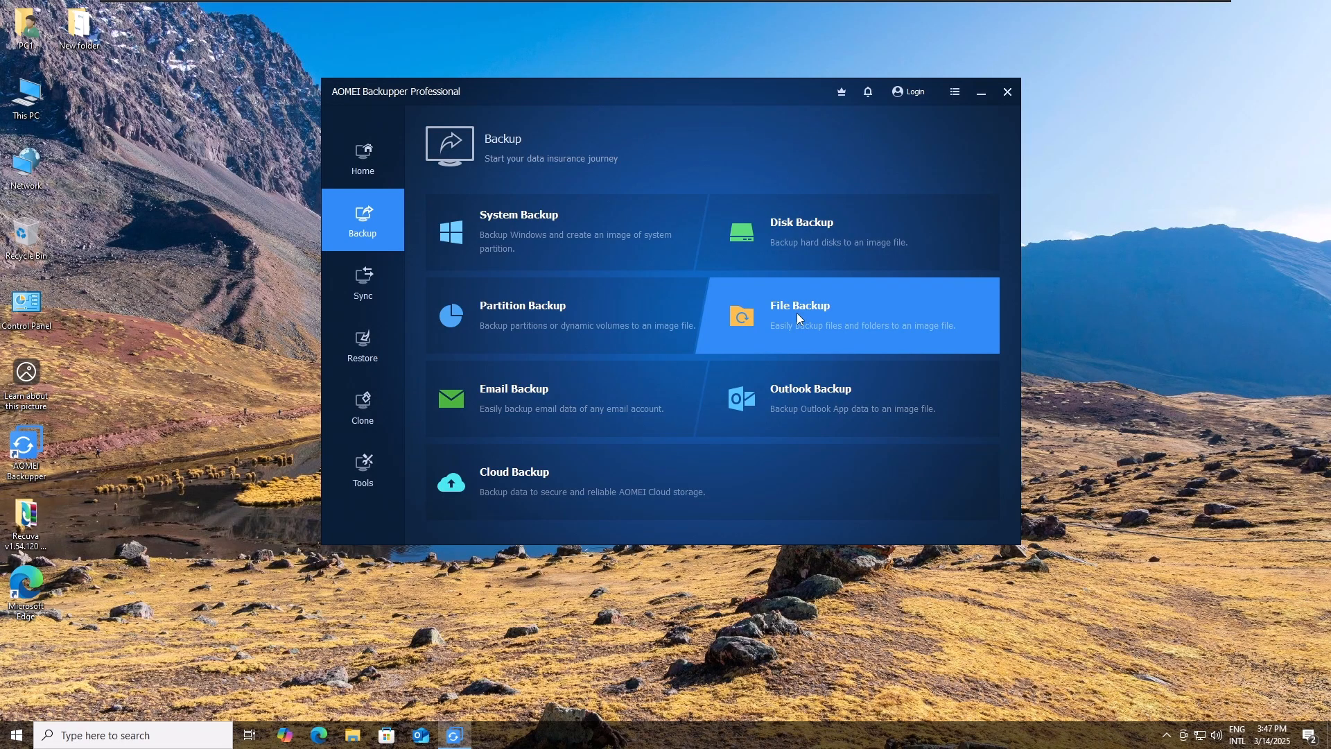
pyautogui.click(915, 324)
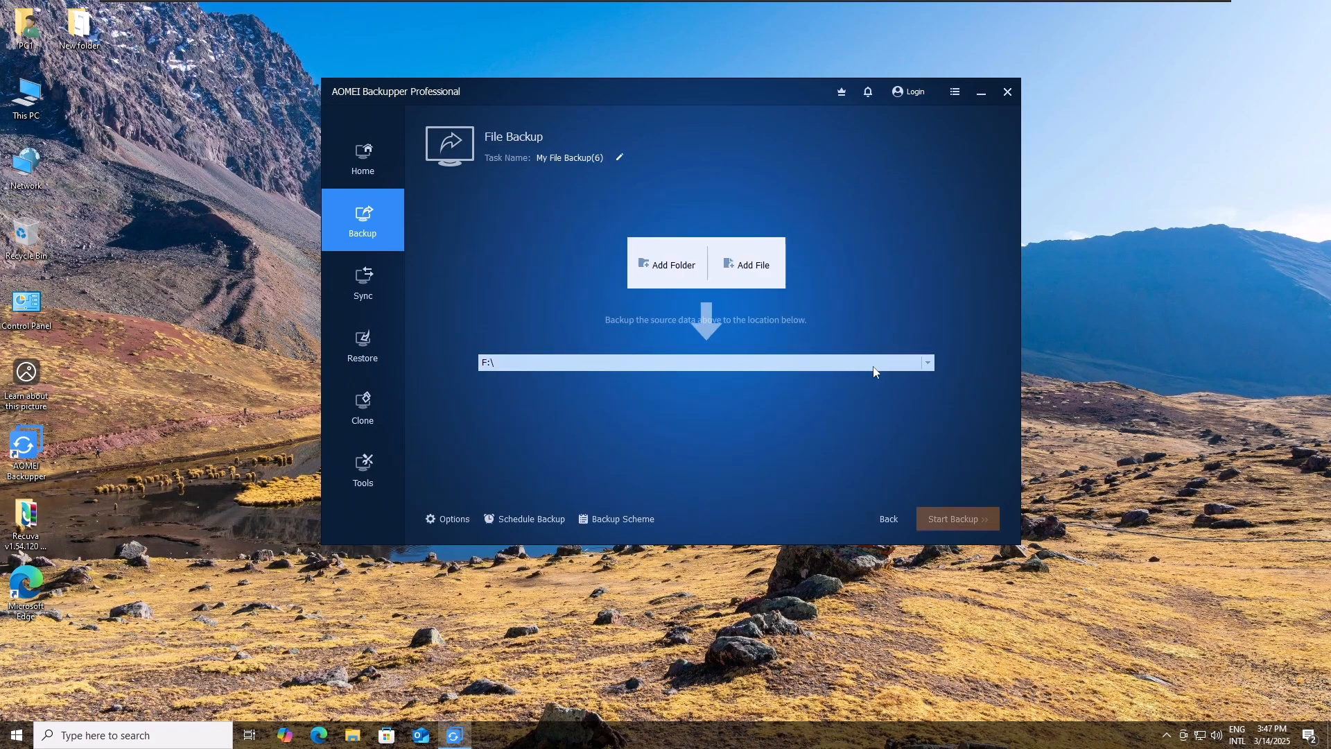
# Add \\192.168.10.102 as a share or NAS device for the backup destination, signing in with username netuser and the account password
pyautogui.click(927, 364)
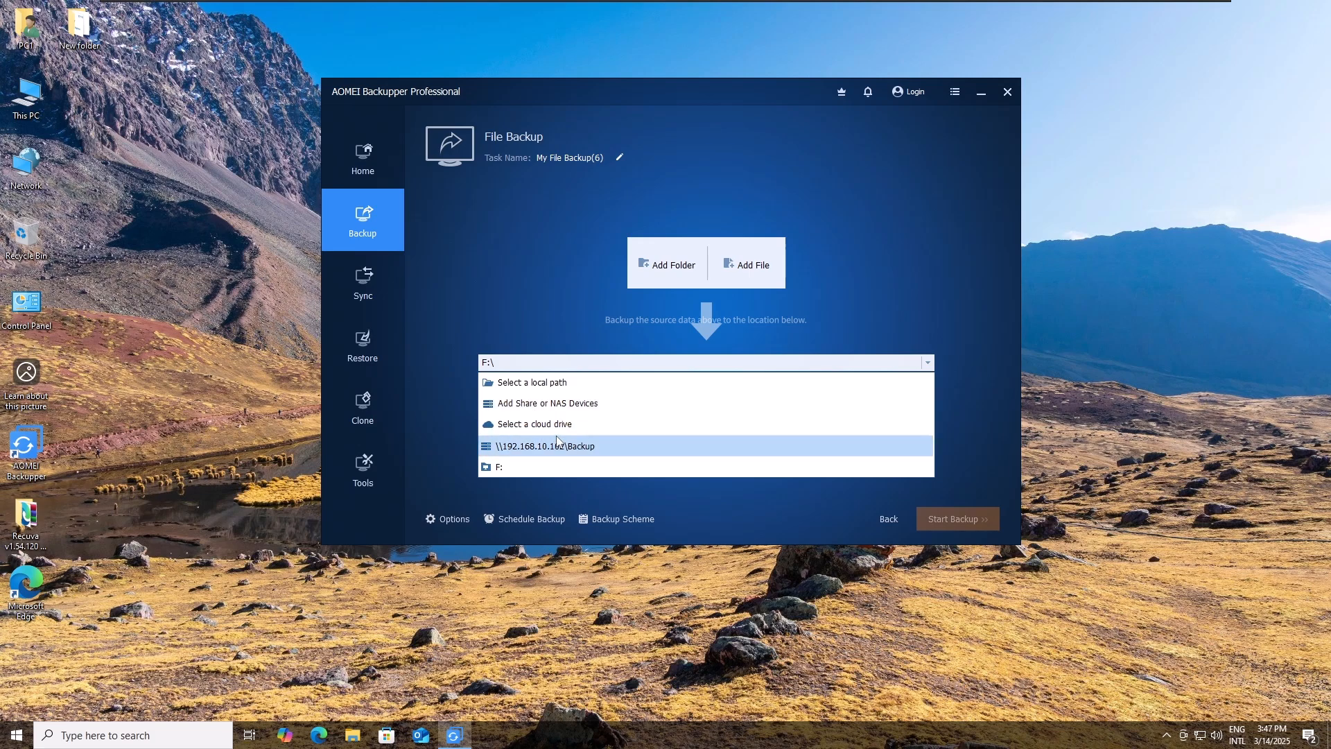
pyautogui.click(583, 406)
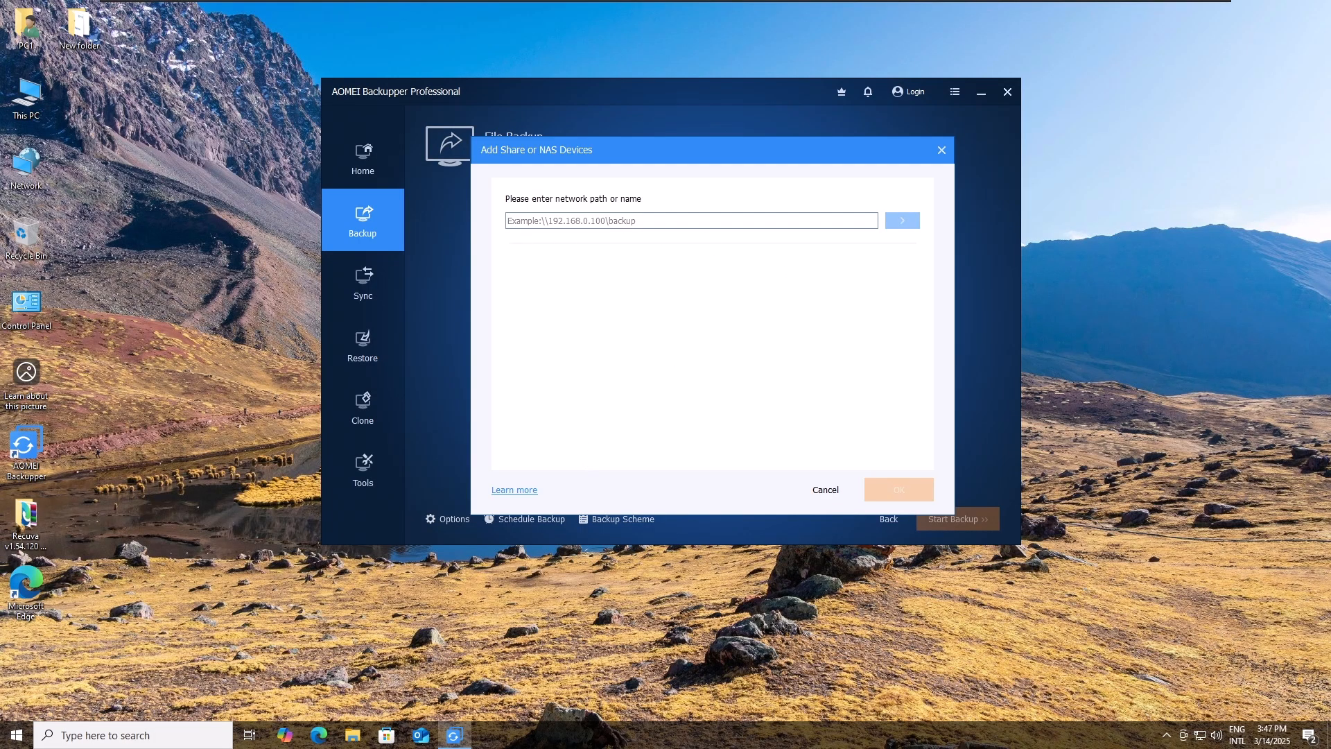
pyautogui.click(510, 220)
pyautogui.write('\\\\192.168.10.102')
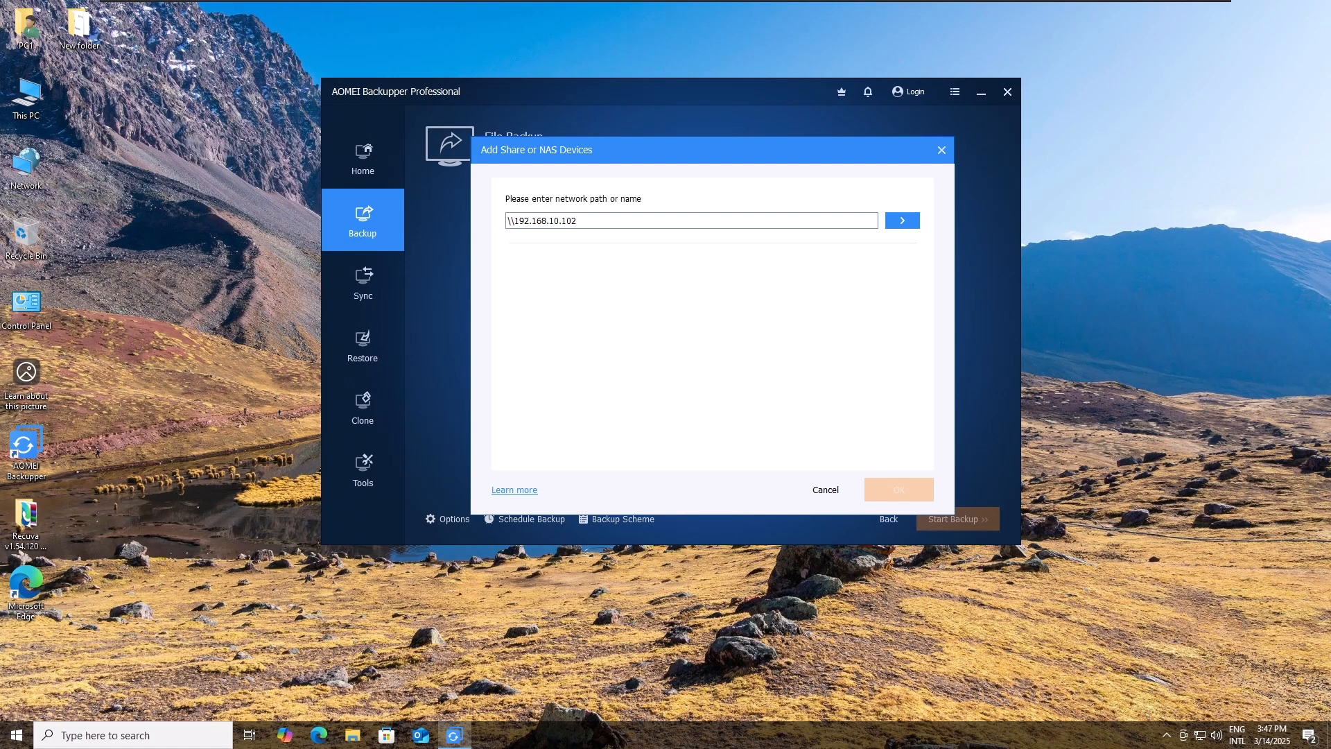
pyautogui.click(911, 225)
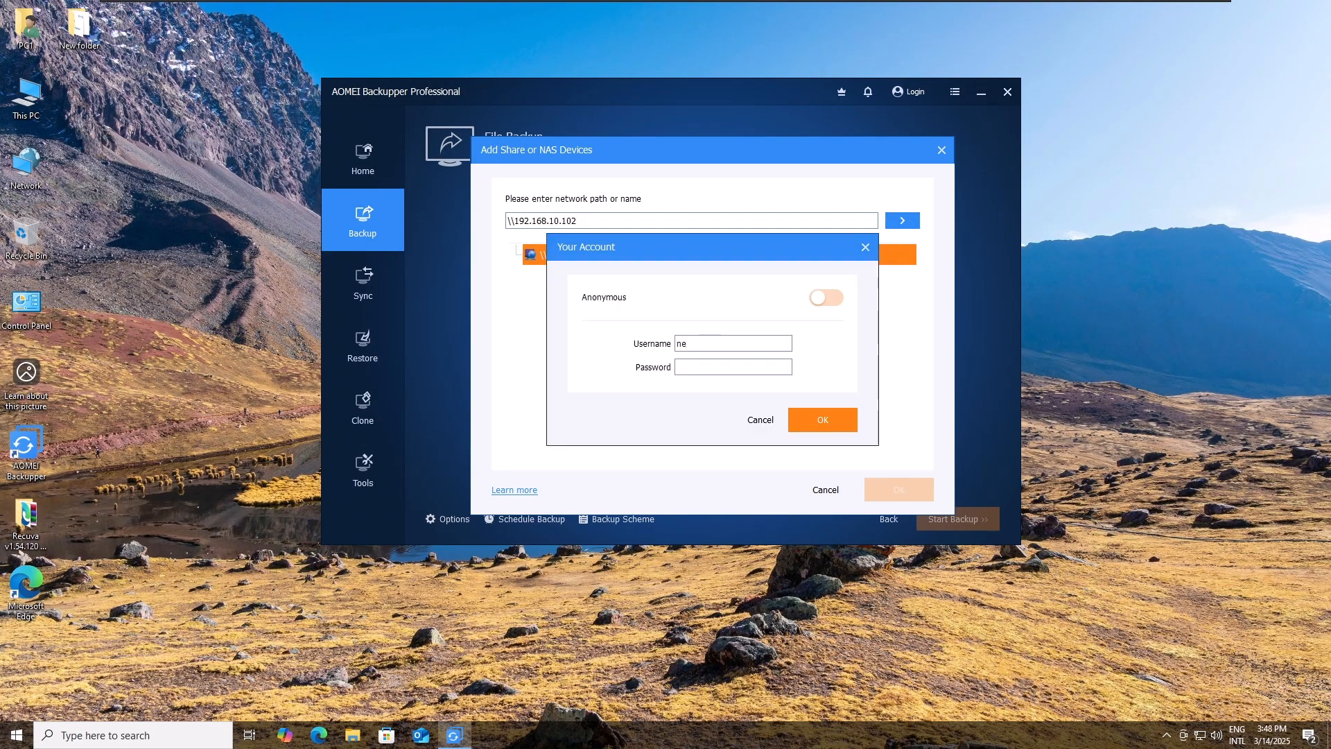
pyautogui.write('netuser')
pyautogui.click(831, 421)
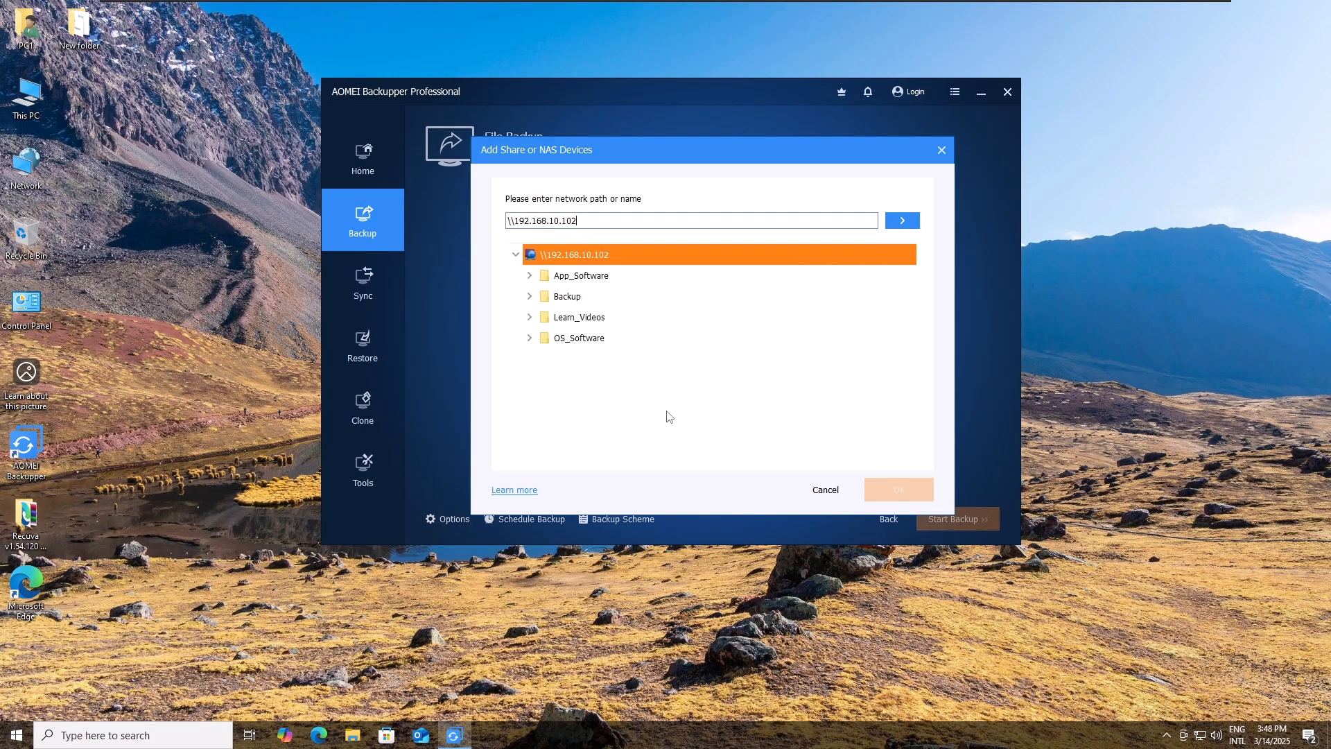
# Choose the Backup share on \\192.168.10.102 as the backup destination and add E:\Docs as a source folder
pyautogui.click(565, 298)
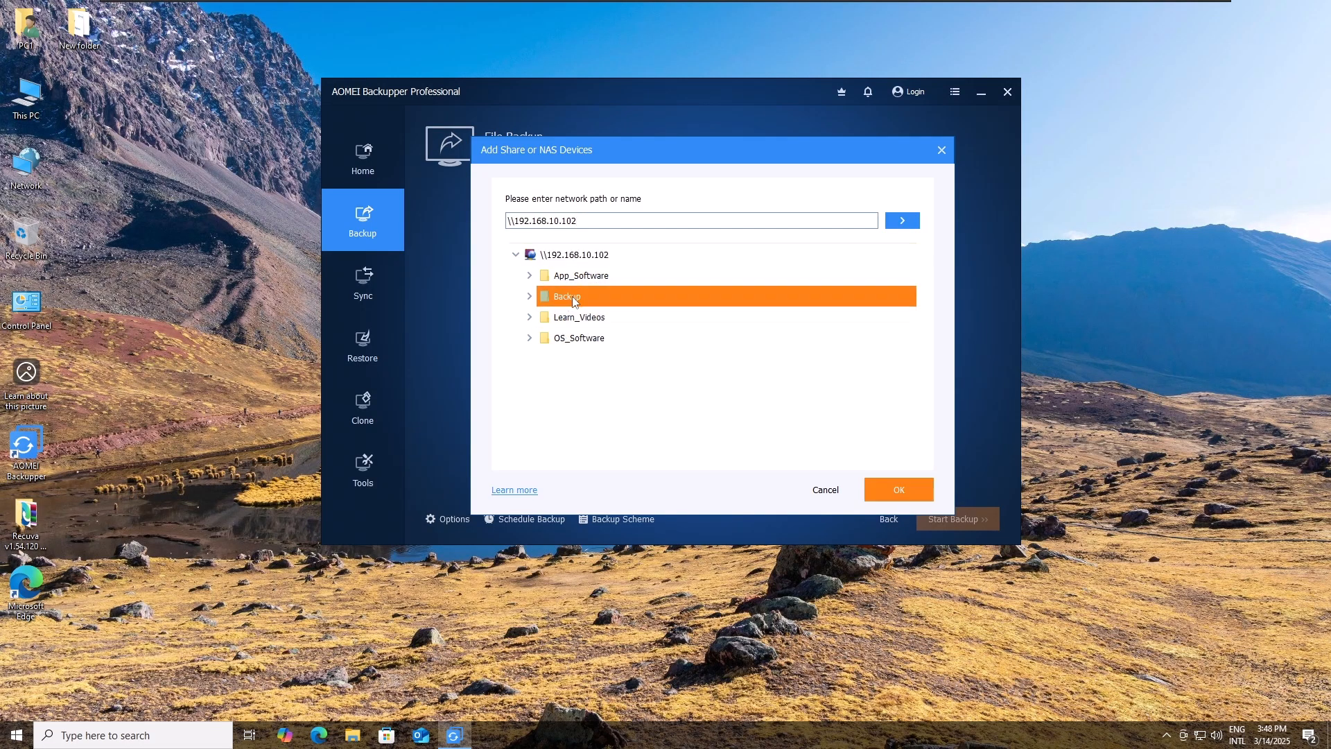
pyautogui.click(898, 489)
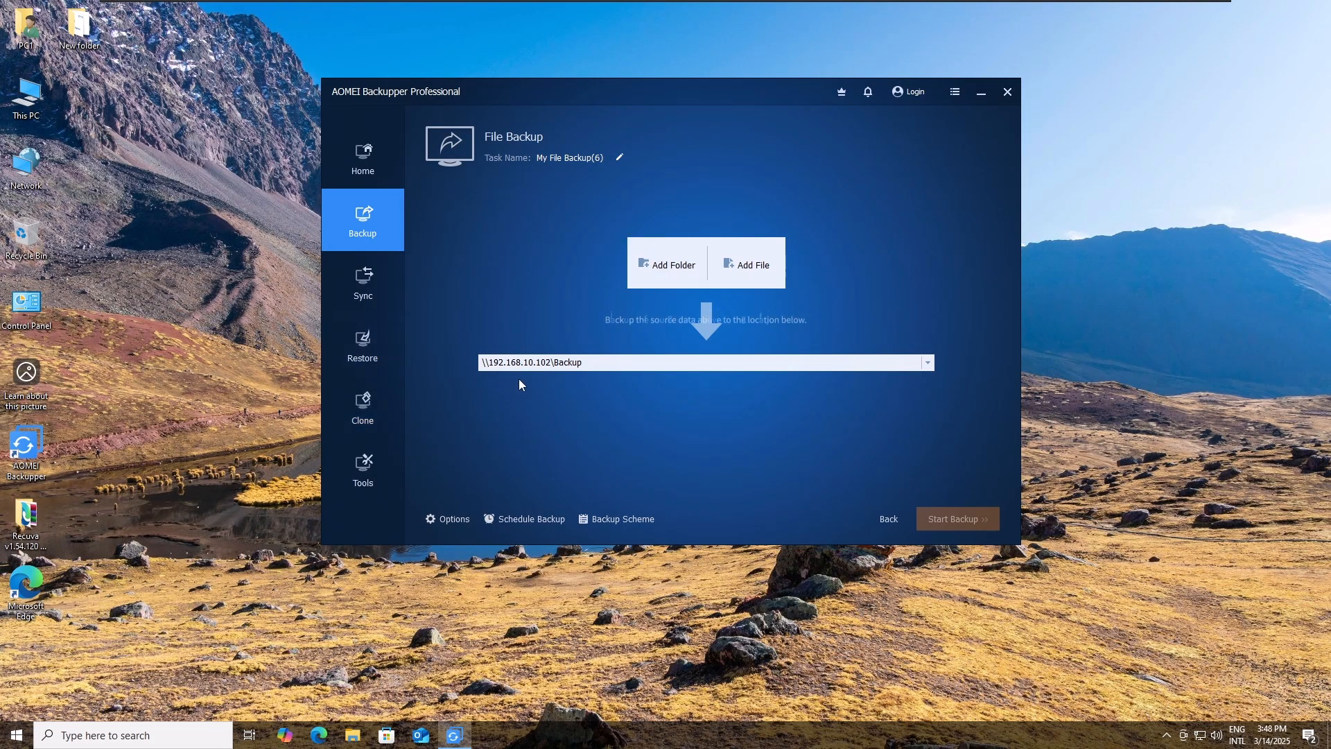
pyautogui.click(667, 267)
pyautogui.click(573, 221)
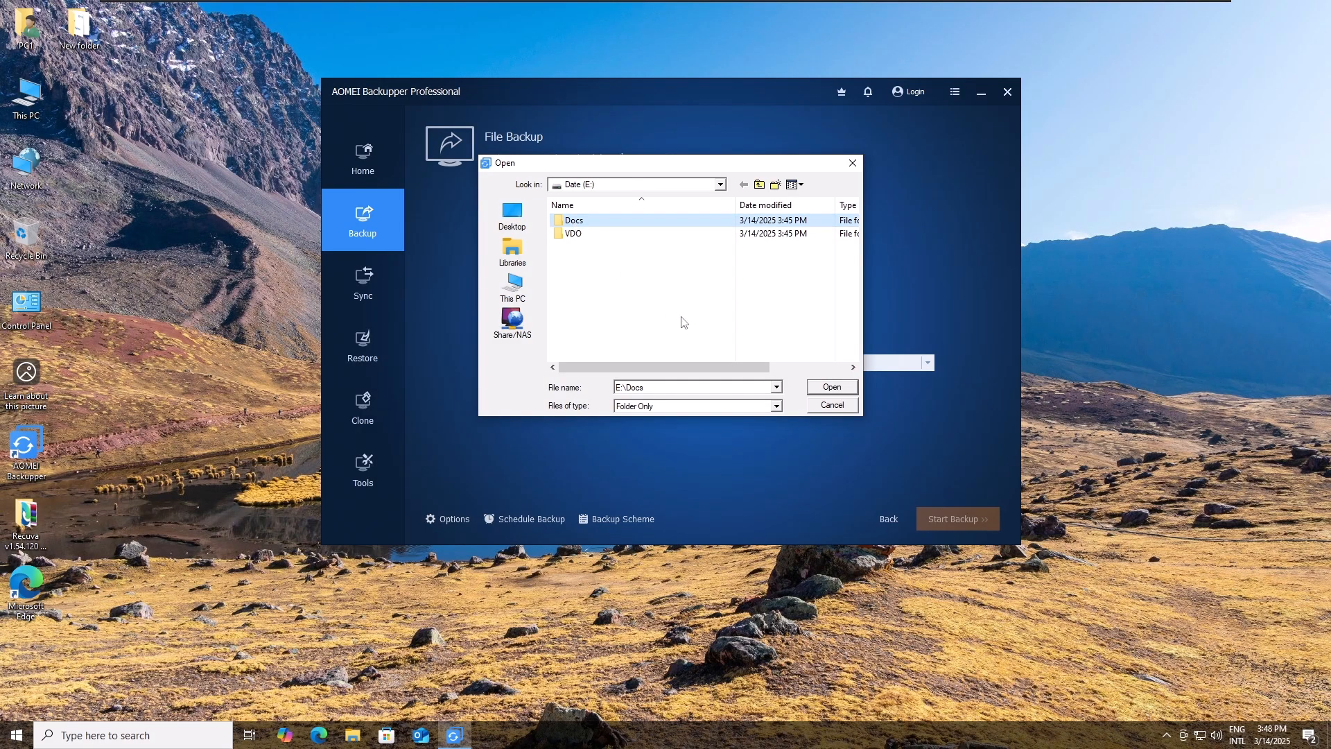
pyautogui.click(822, 390)
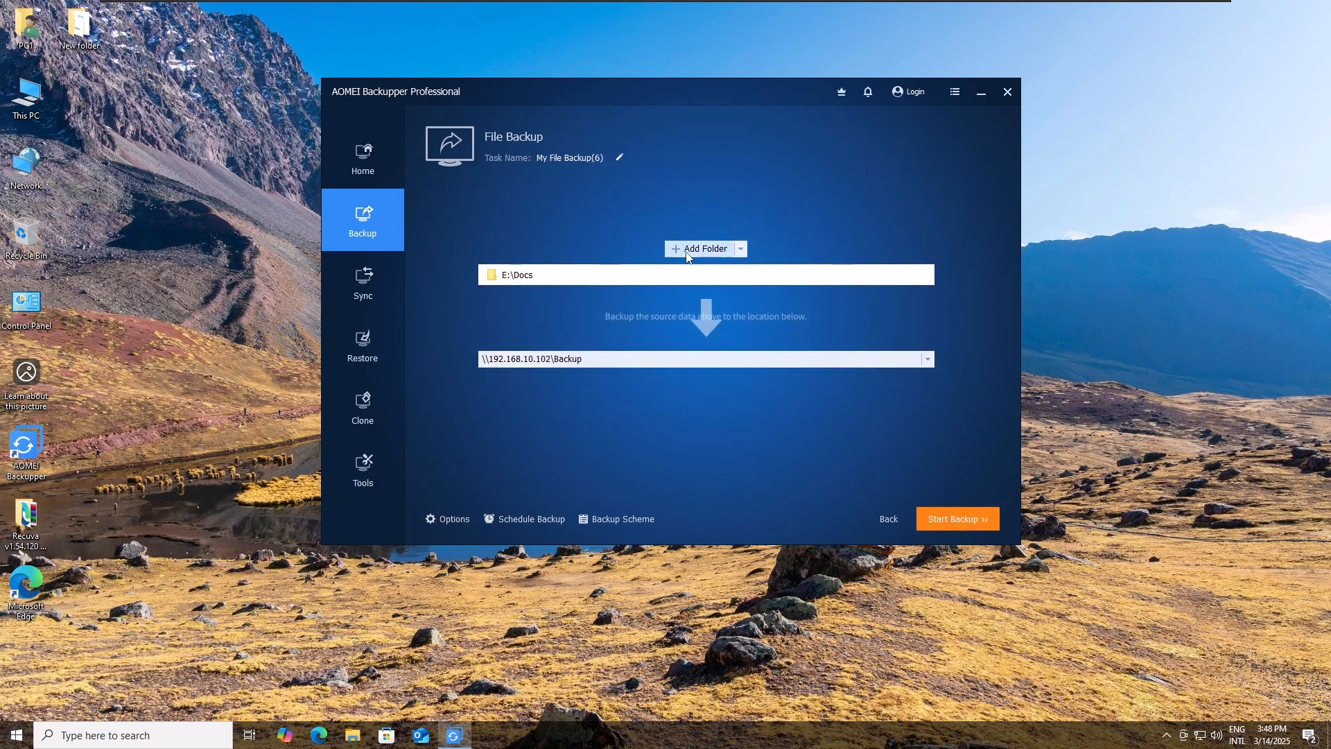
# Add E:\VDO as a second source folder, then run the file backup and finish it
pyautogui.click(677, 255)
pyautogui.click(557, 236)
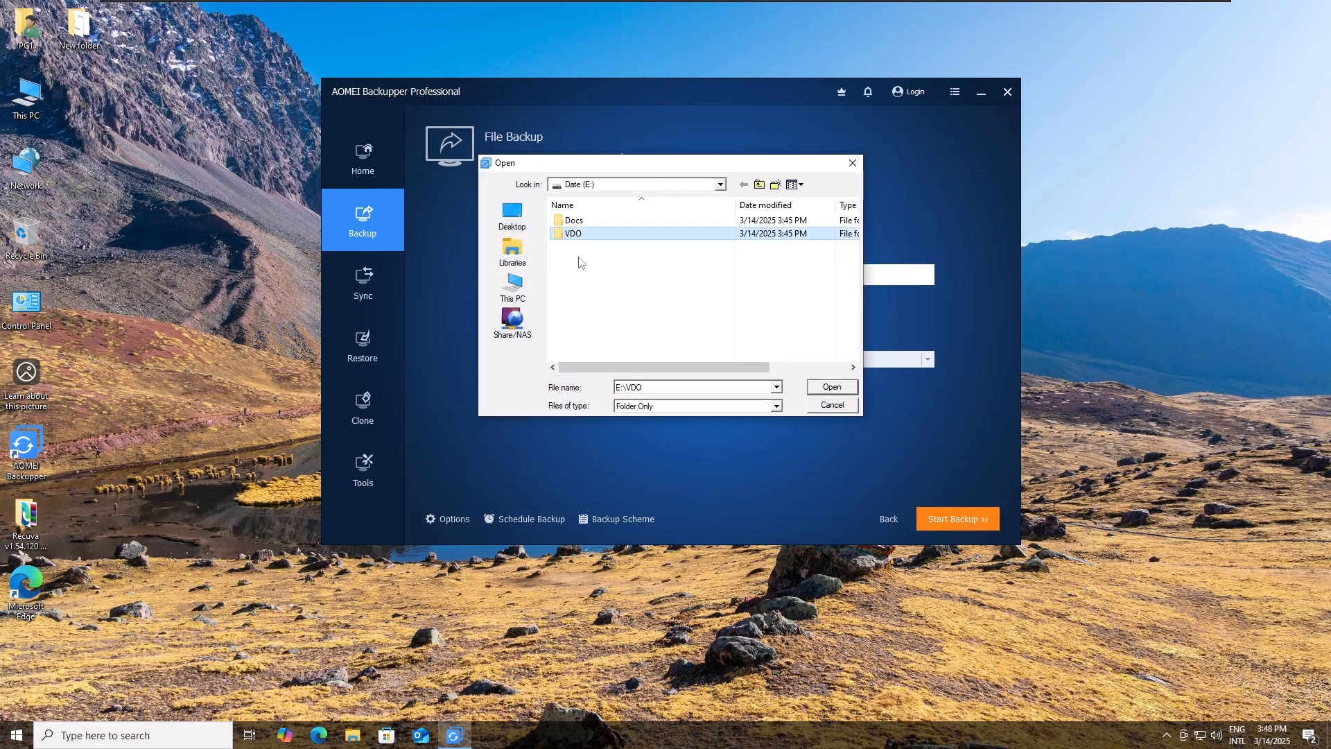
pyautogui.click(812, 389)
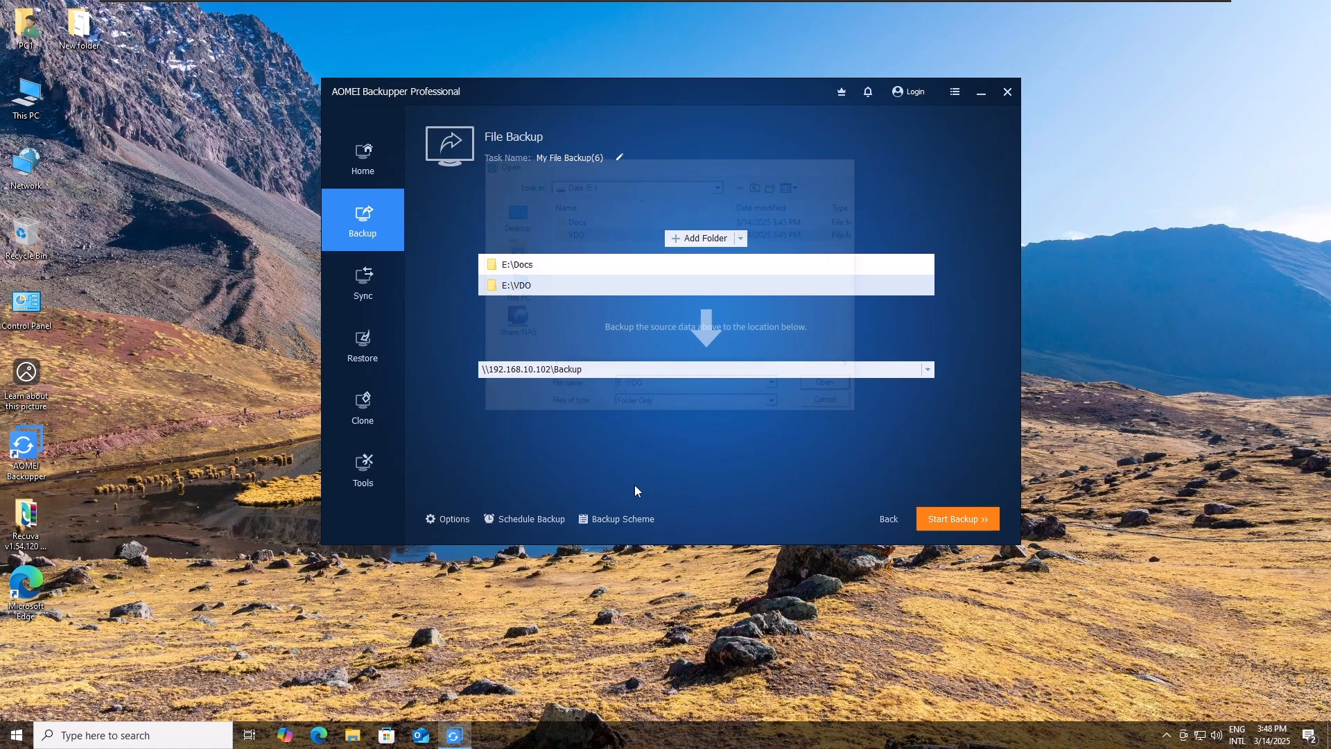
pyautogui.click(981, 520)
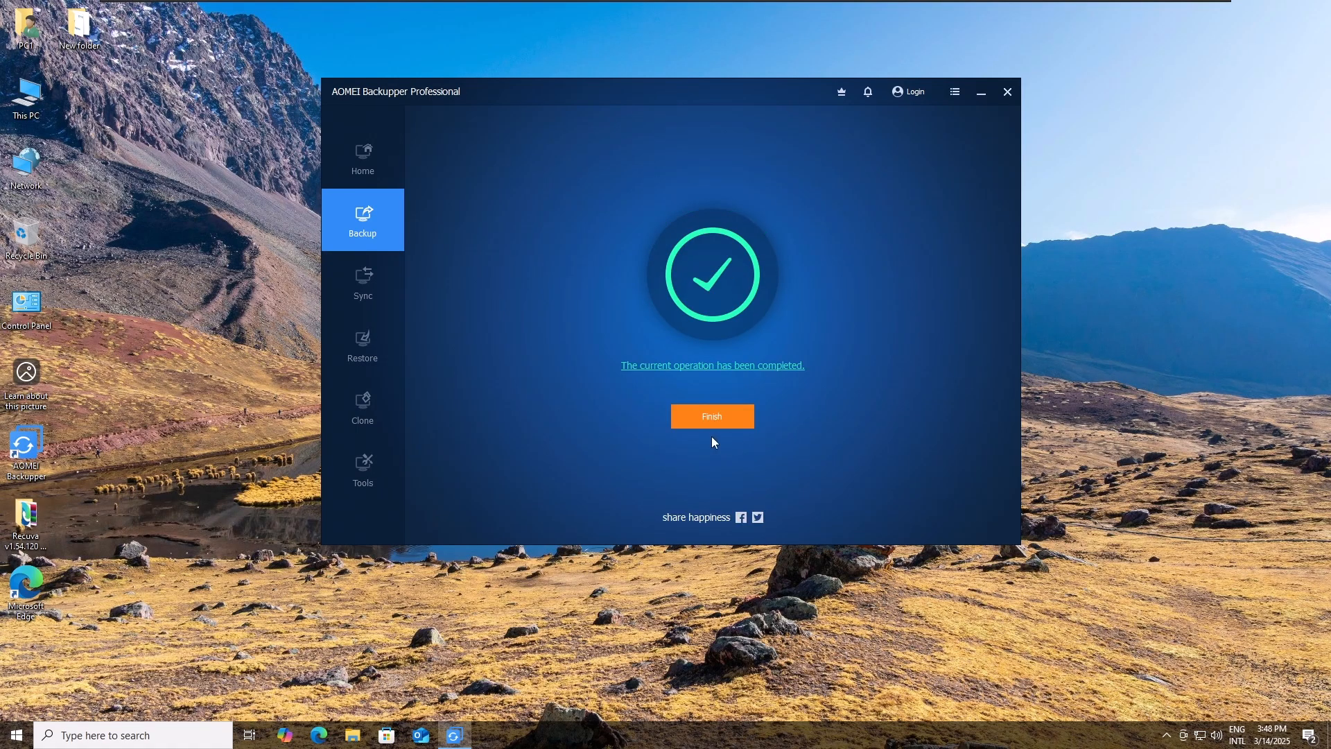
pyautogui.click(715, 423)
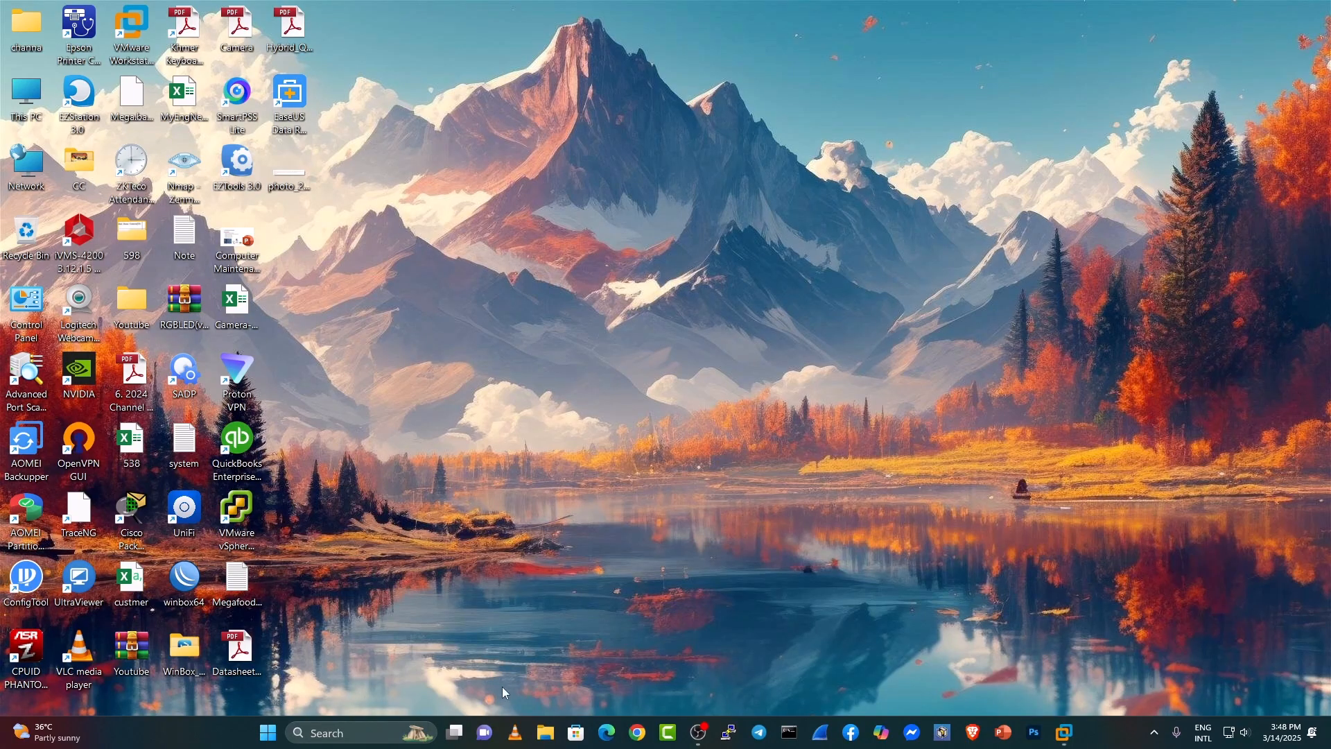
# On the host PC, inspect the My File Backup(6) folder inside Backup on SSD-Data (E:), and close File Explorer
pyautogui.click(546, 733)
pyautogui.click(64, 505)
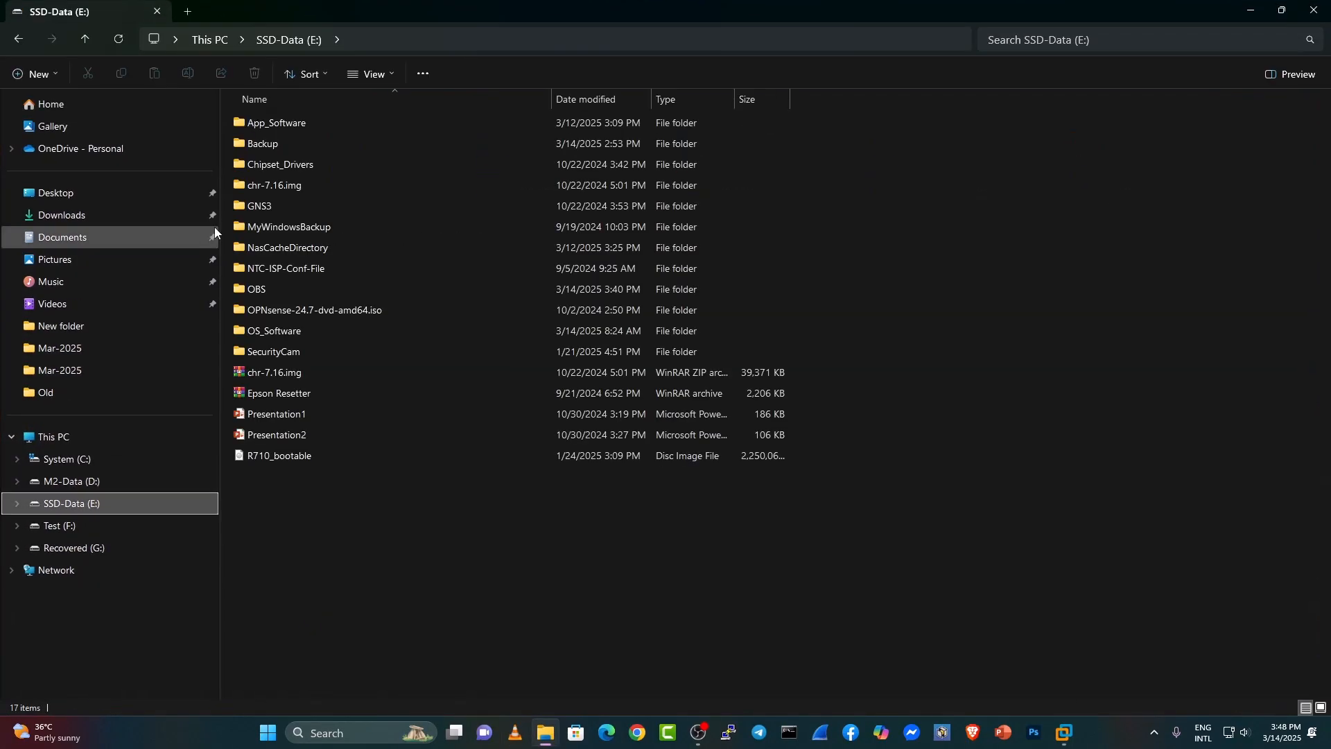
pyautogui.click(267, 146)
pyautogui.doubleClick(268, 146)
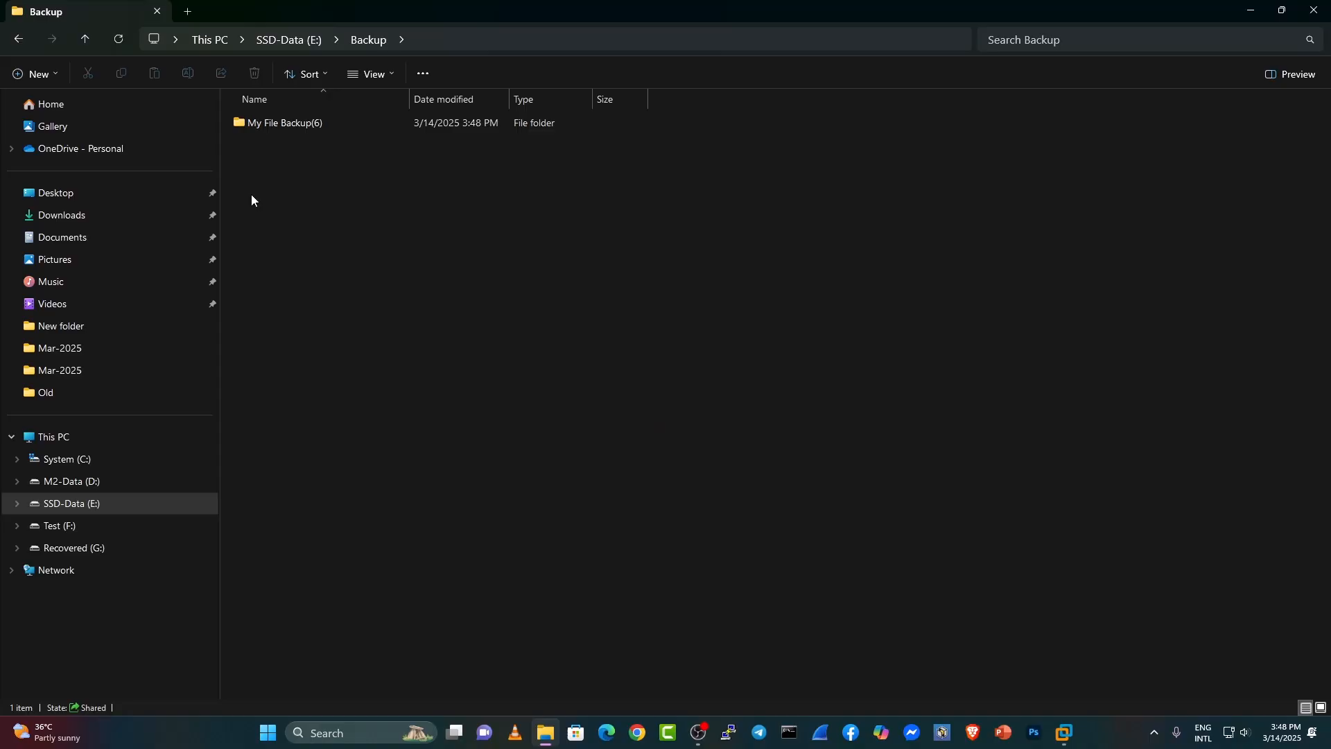
pyautogui.doubleClick(277, 122)
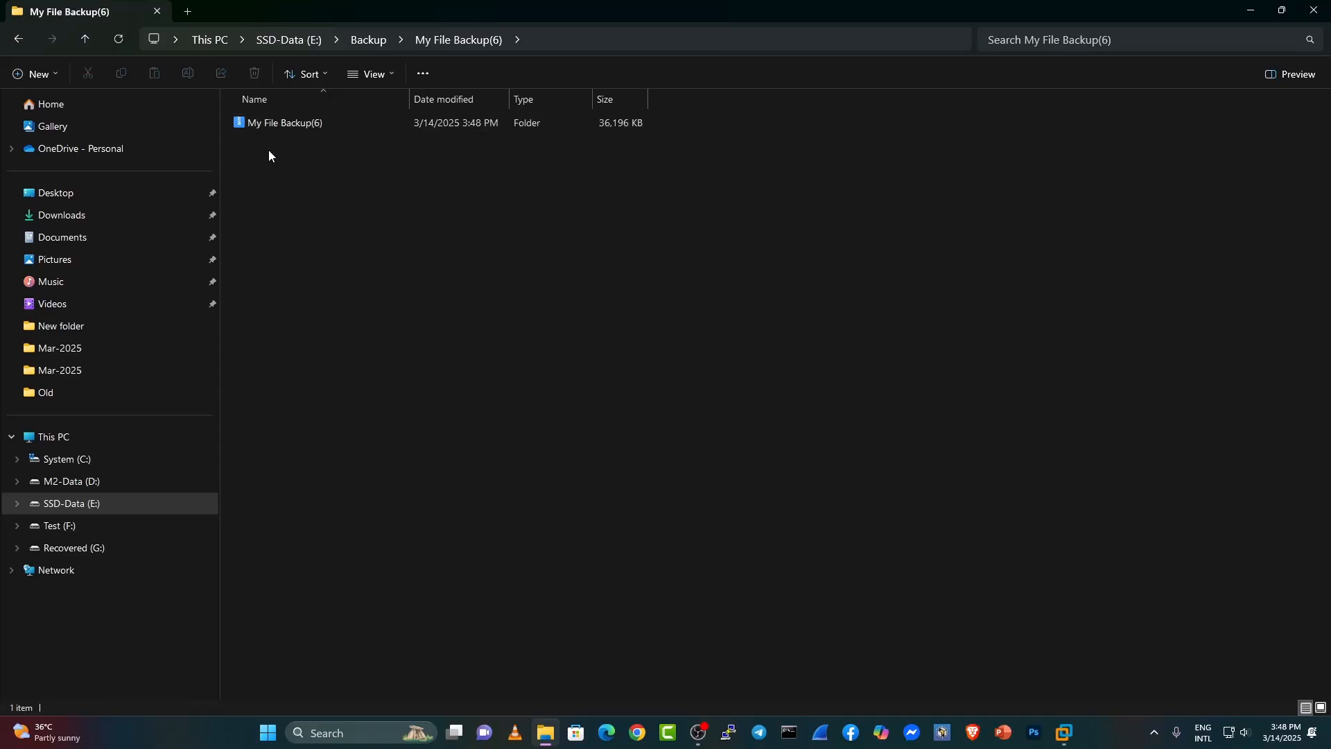
pyautogui.click(271, 128)
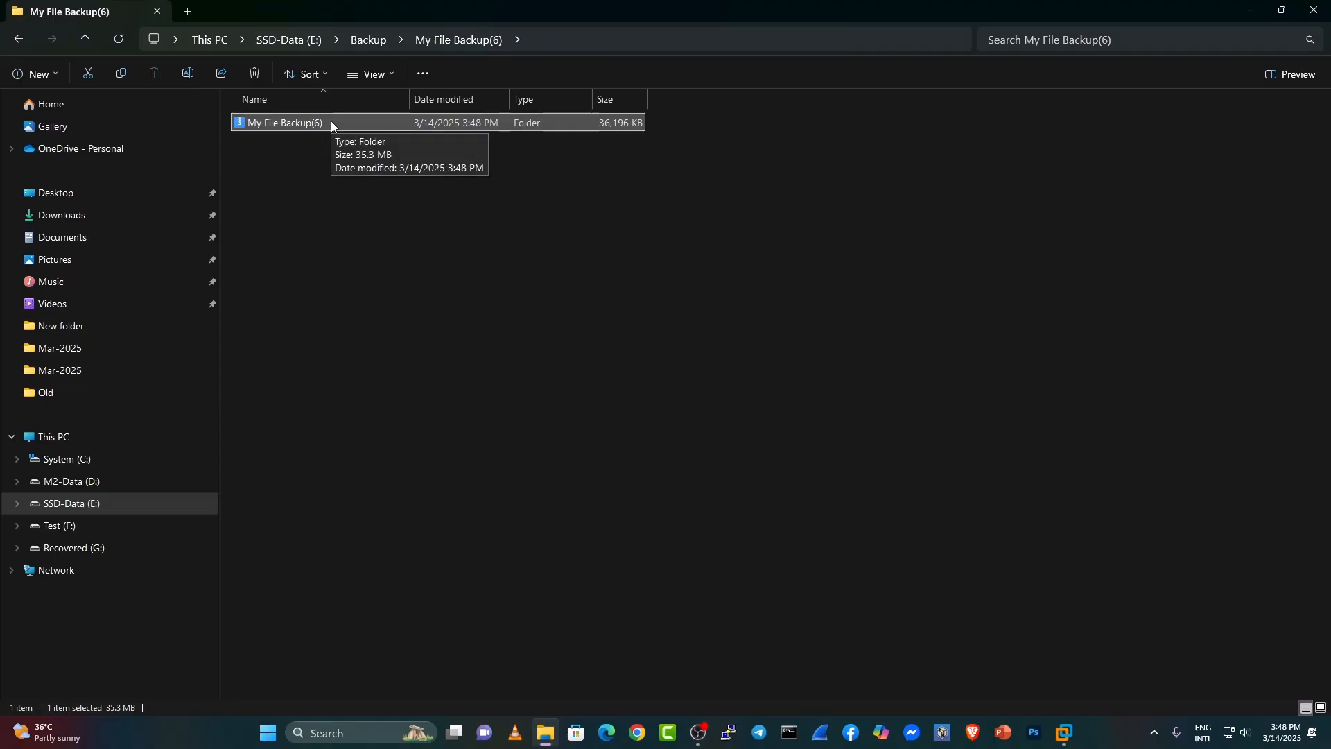
pyautogui.click(88, 40)
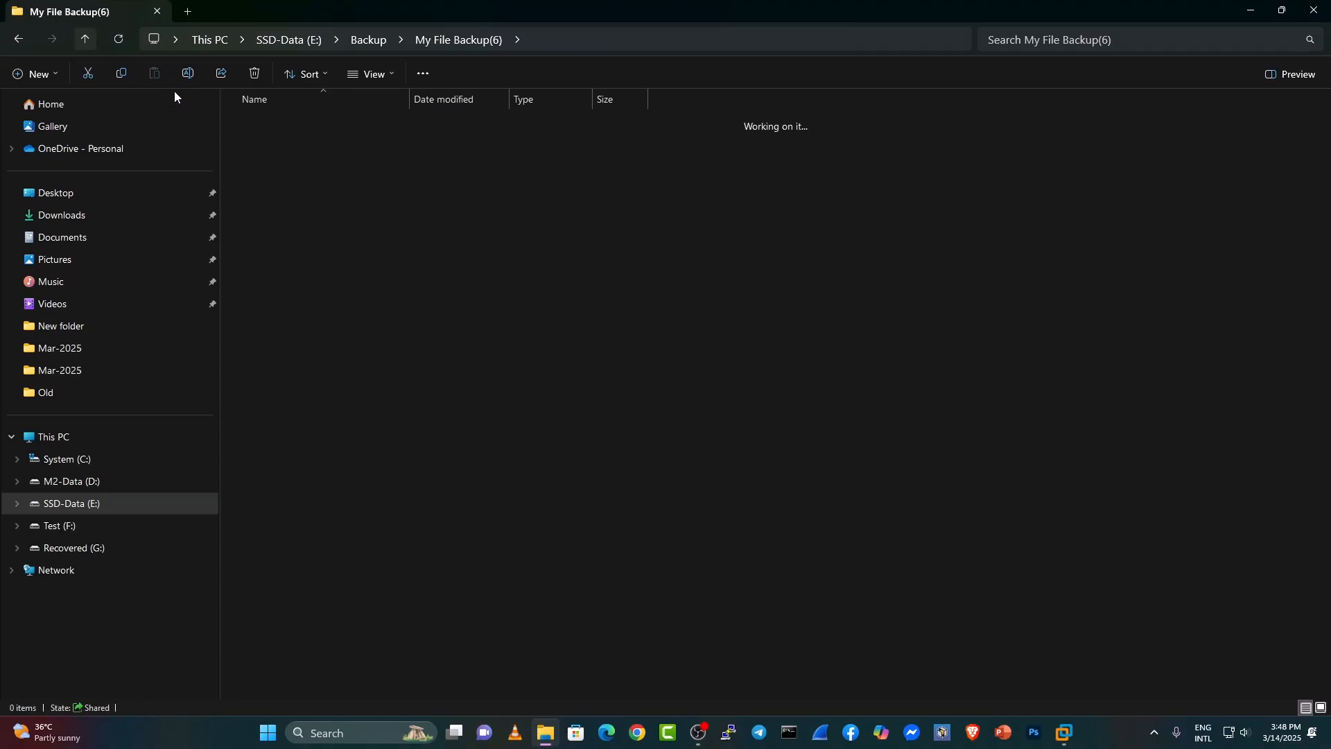
pyautogui.click(1314, 11)
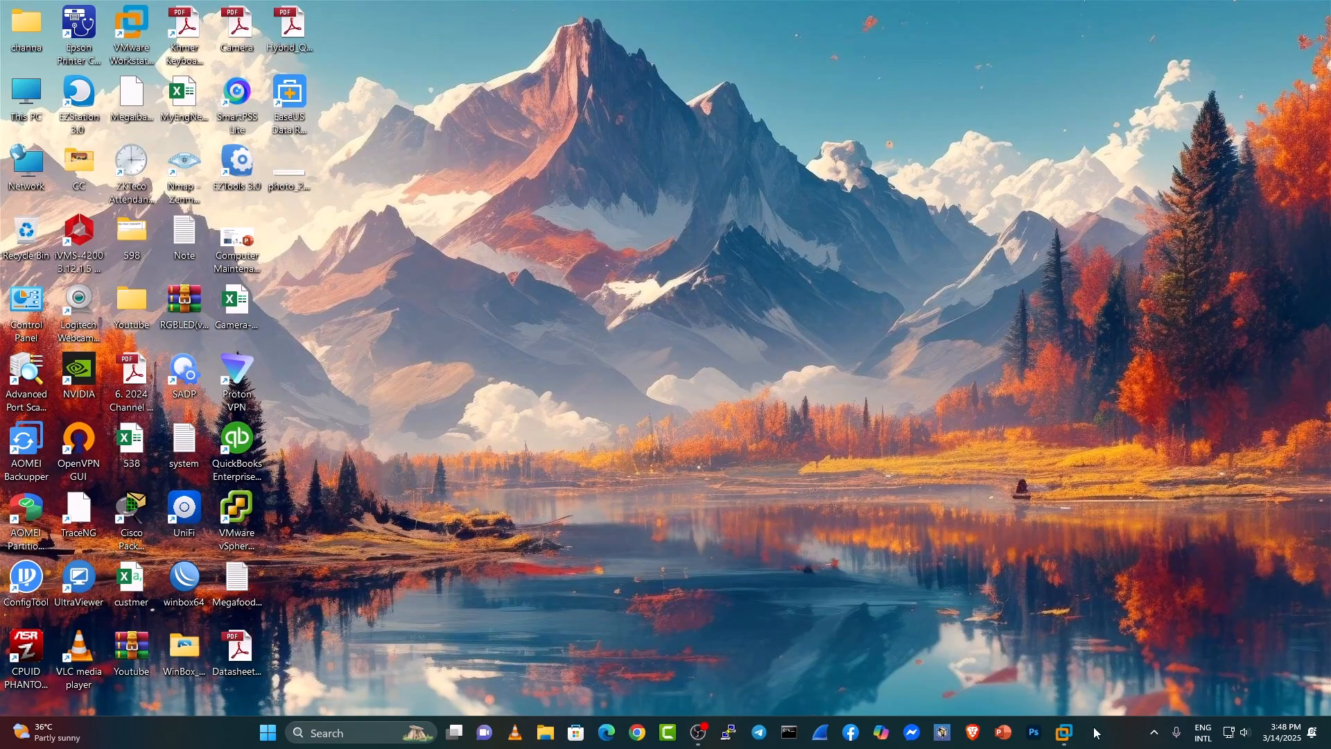
# Switch back to the PC1 virtual machine and quick-format drive Date (E:) with the default NTFS settings
pyautogui.moveTo(1064, 733)
pyautogui.click(1127, 627)
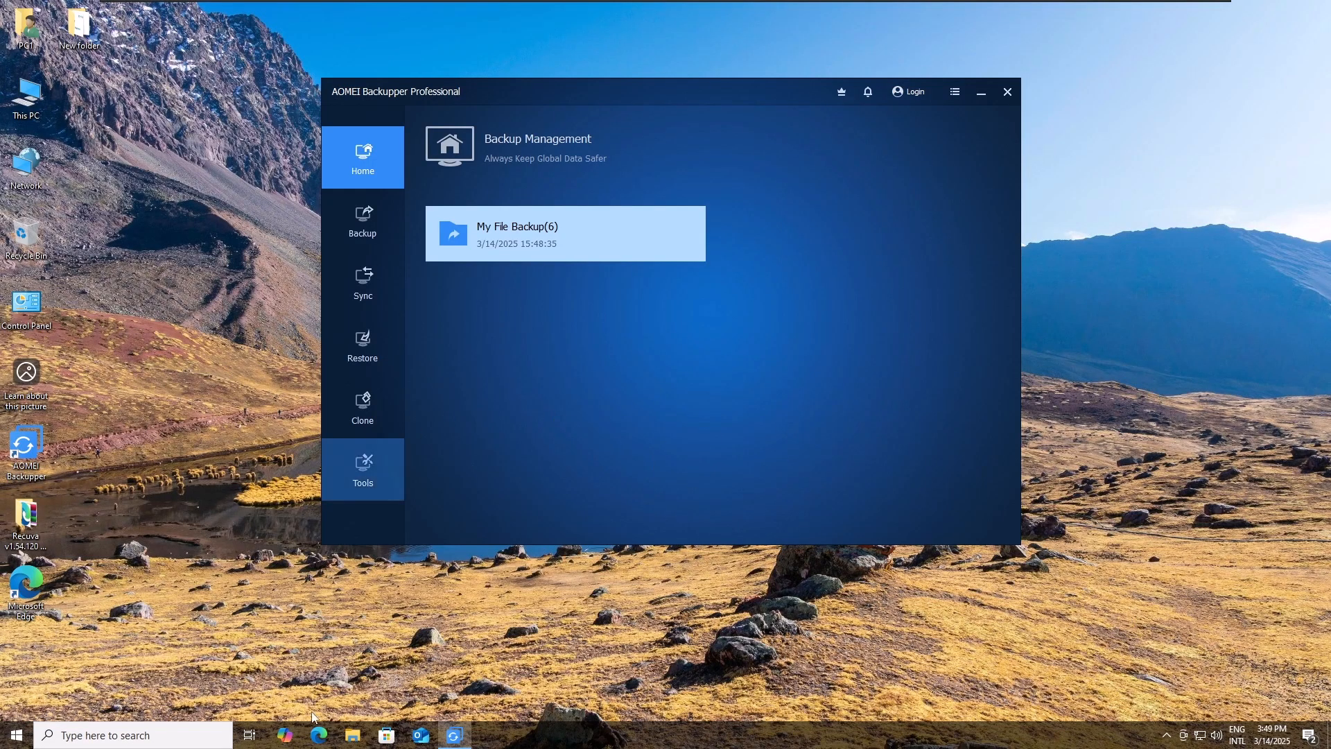
pyautogui.click(352, 735)
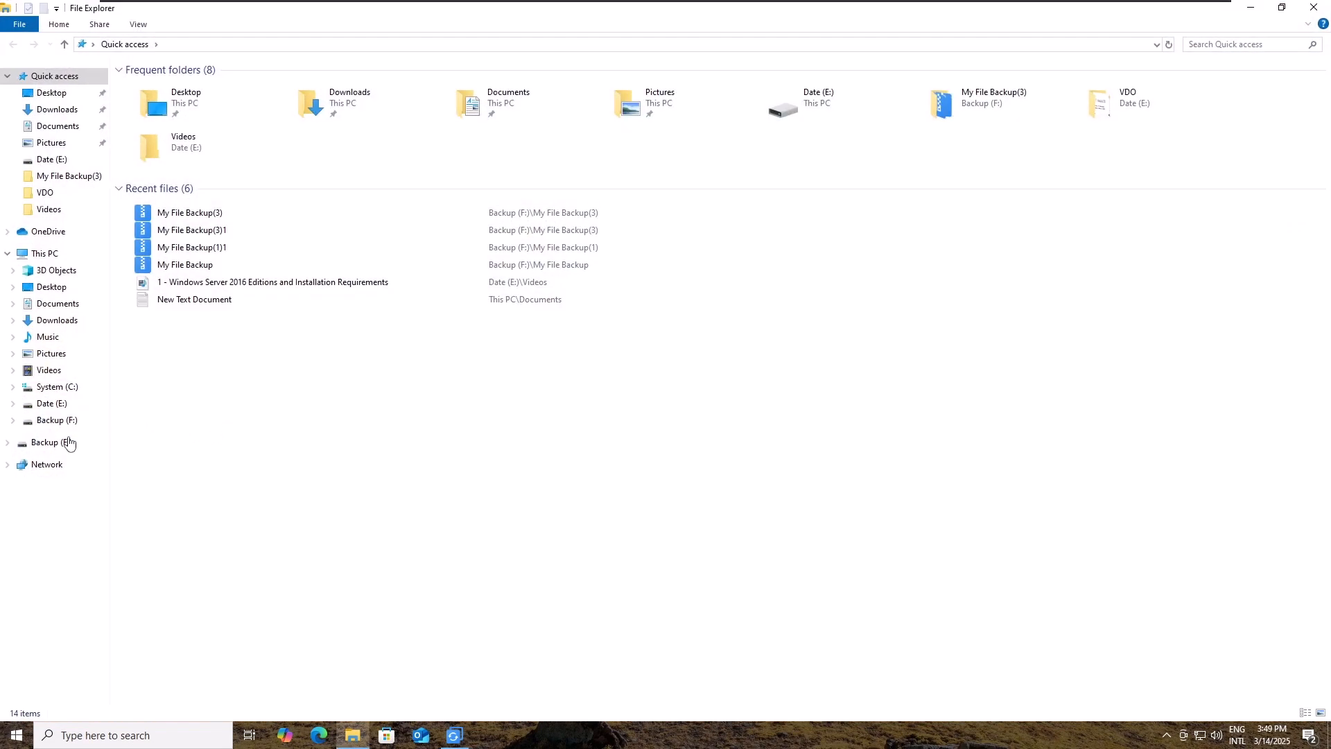
pyautogui.click(61, 405)
pyautogui.rightClick(63, 407)
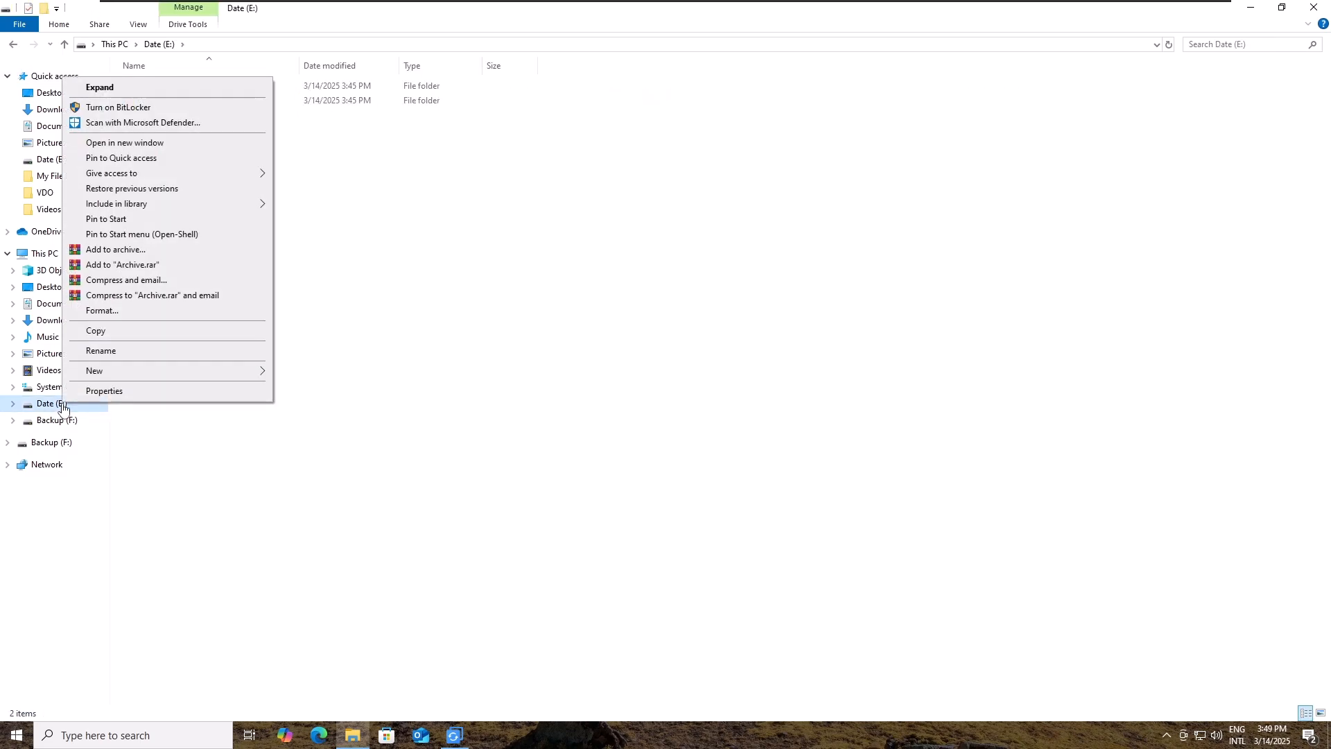
pyautogui.click(115, 312)
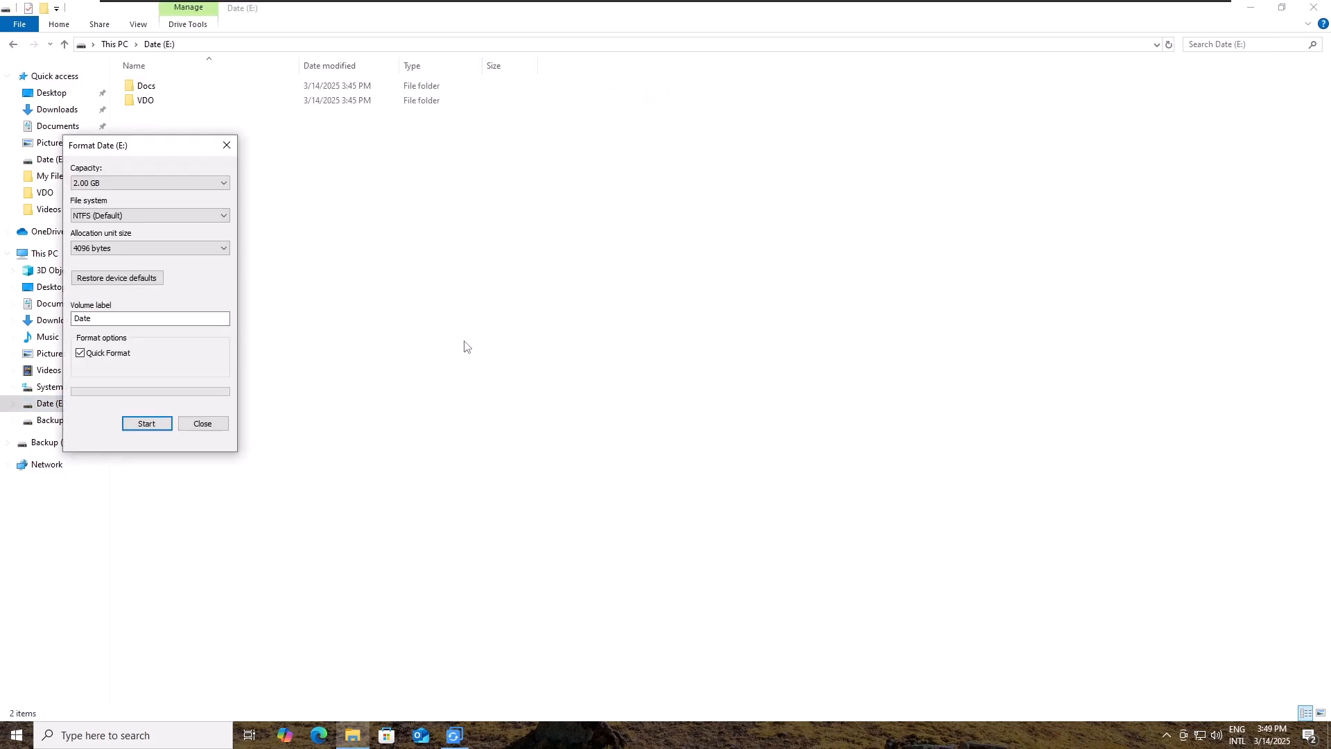
pyautogui.click(147, 423)
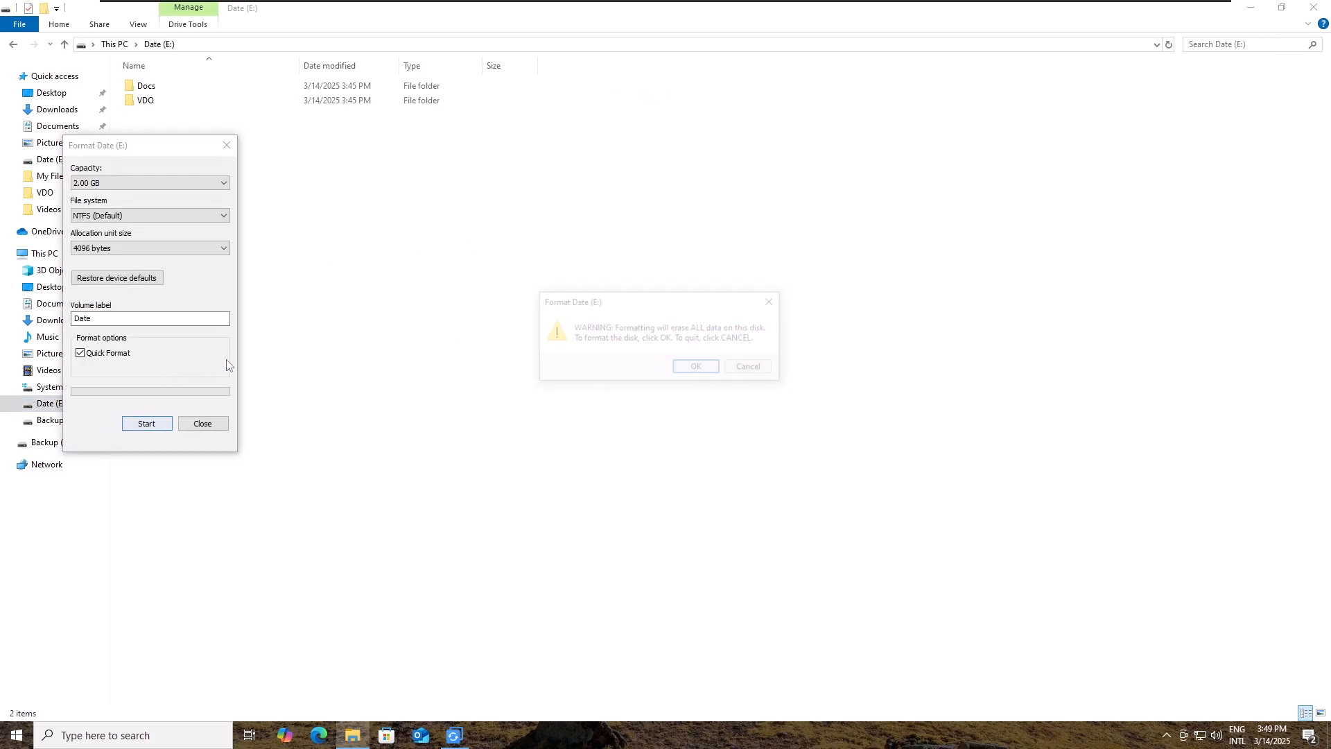
pyautogui.click(697, 368)
pyautogui.click(769, 368)
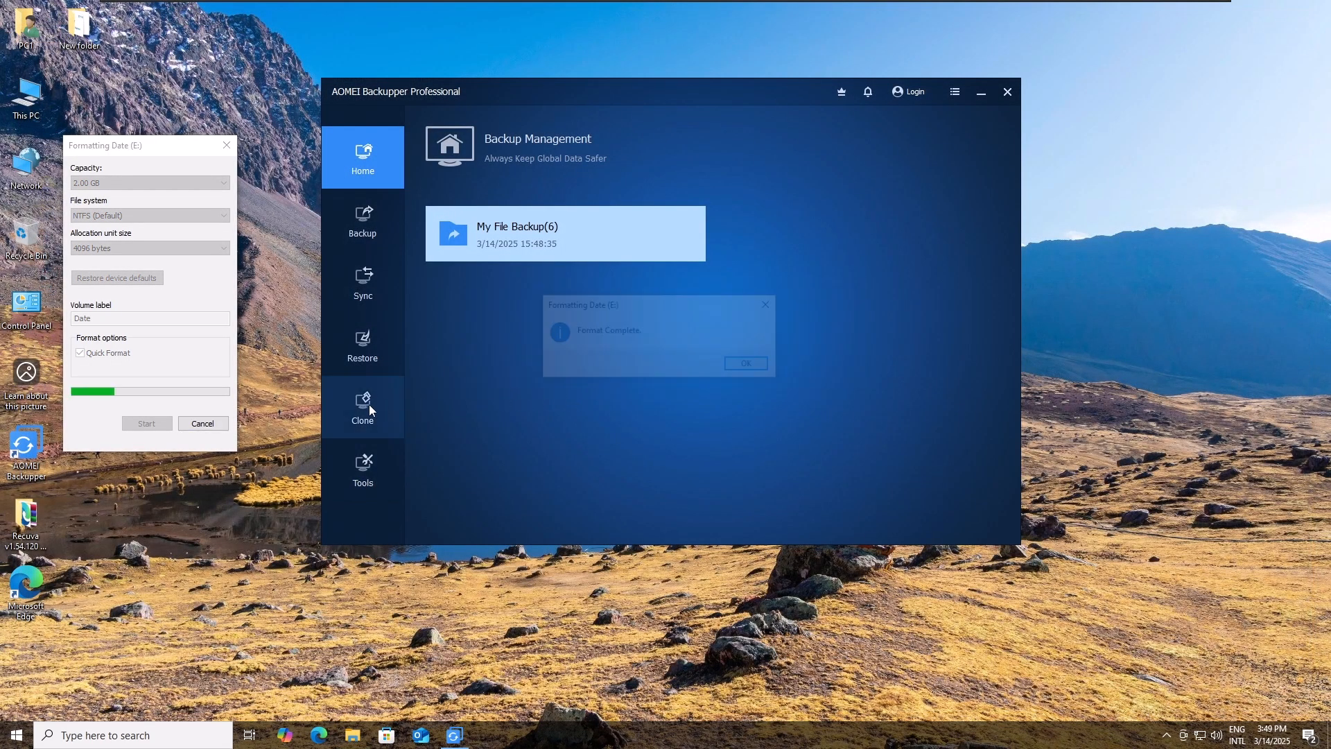
pyautogui.press('Return')
pyautogui.click(203, 424)
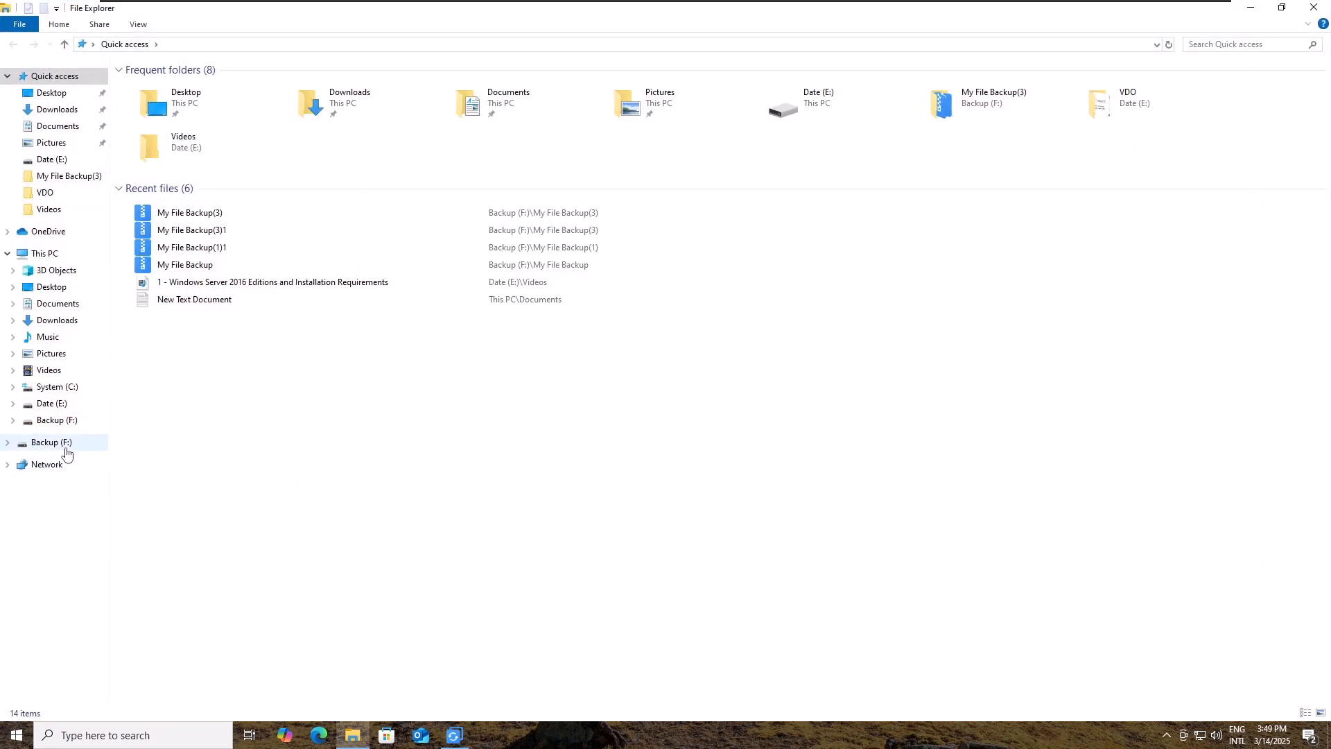
# Check the contents of drives Date (E:) and Backup (F:) in File Explorer, and close it
pyautogui.click(55, 422)
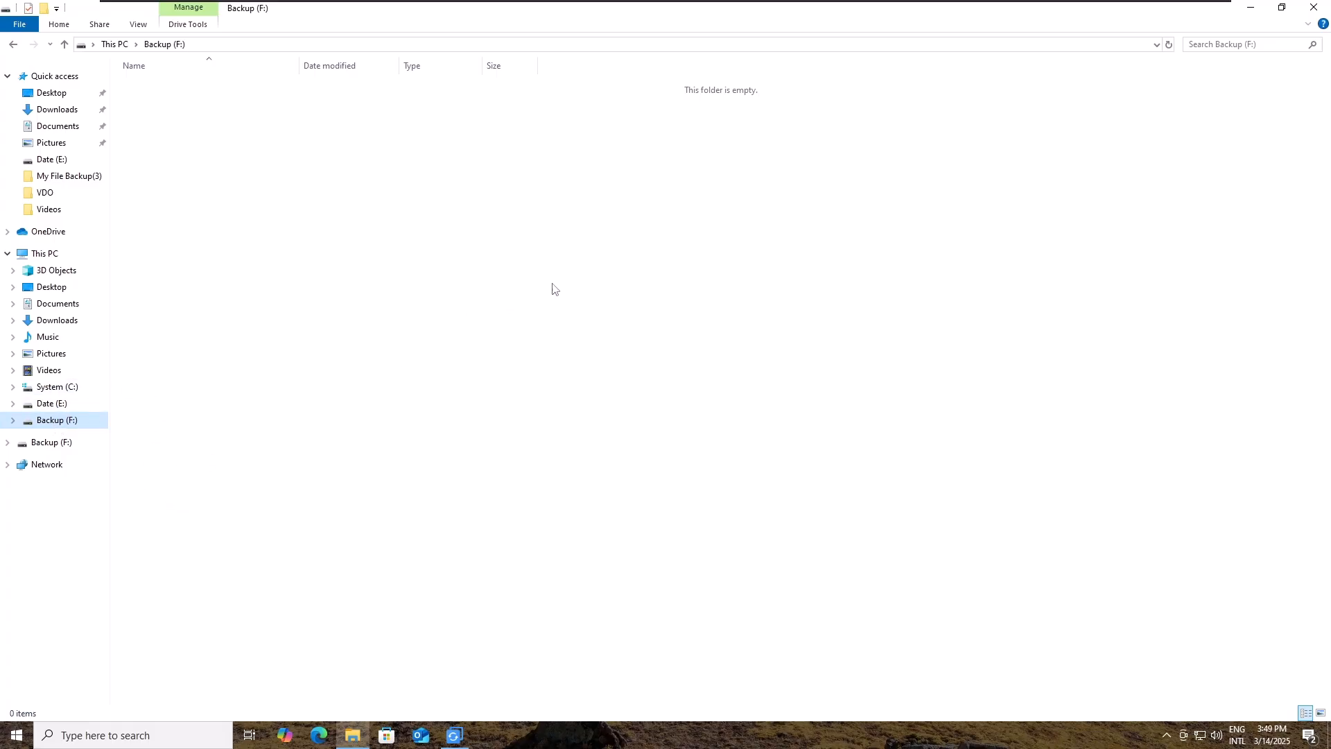
pyautogui.click(59, 406)
pyautogui.click(56, 420)
pyautogui.click(55, 405)
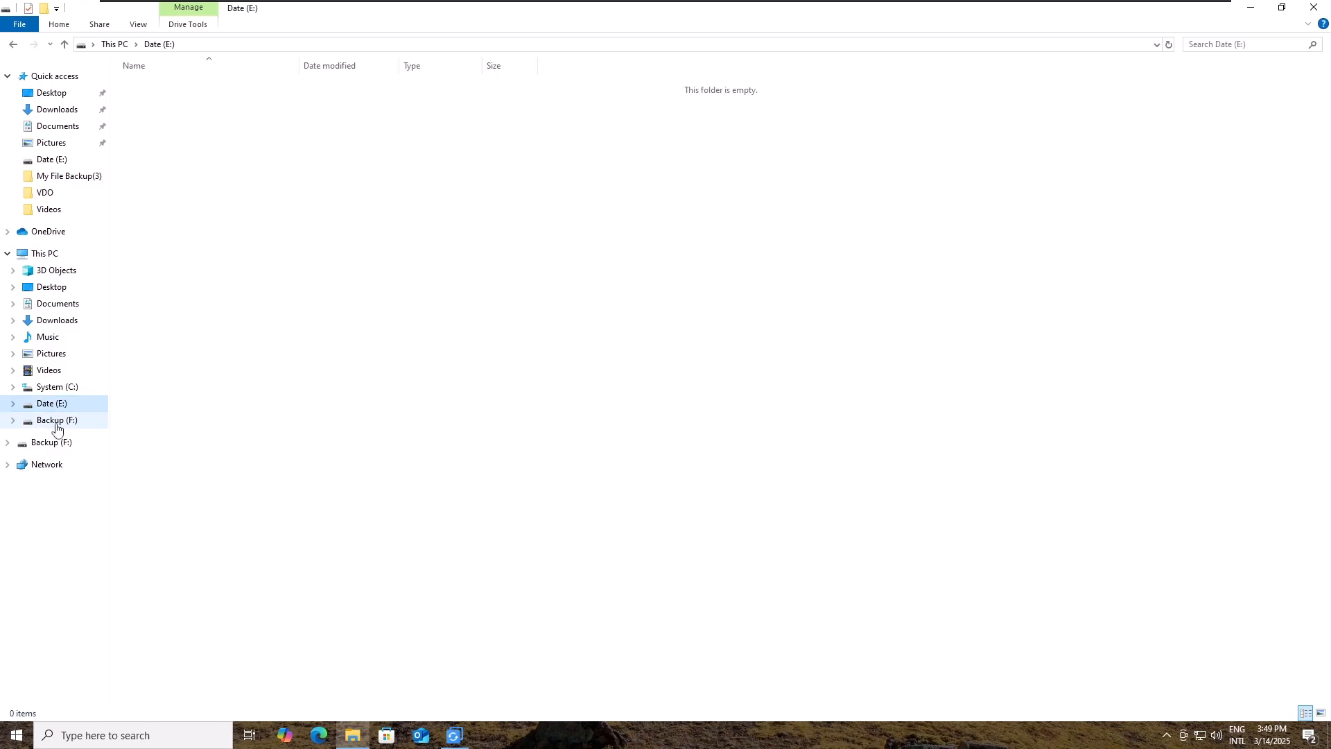
pyautogui.click(55, 425)
pyautogui.click(54, 404)
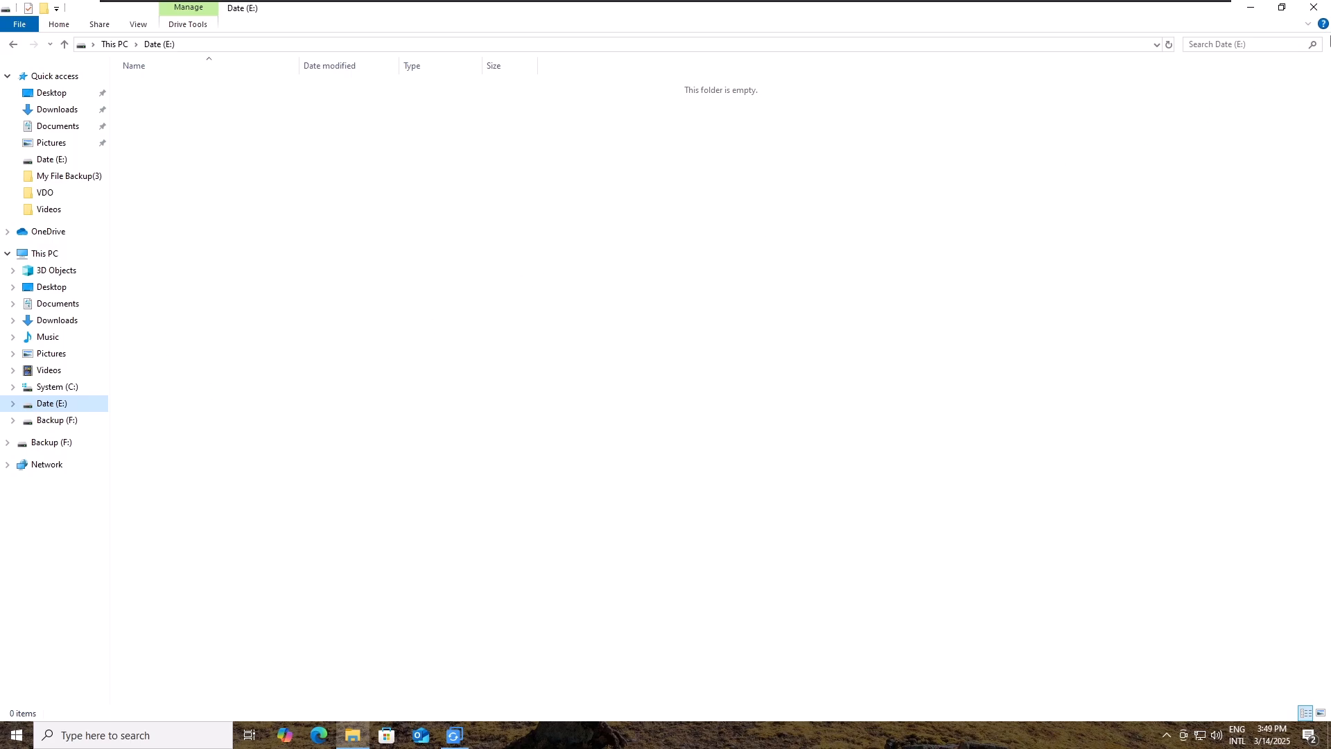
pyautogui.click(1313, 7)
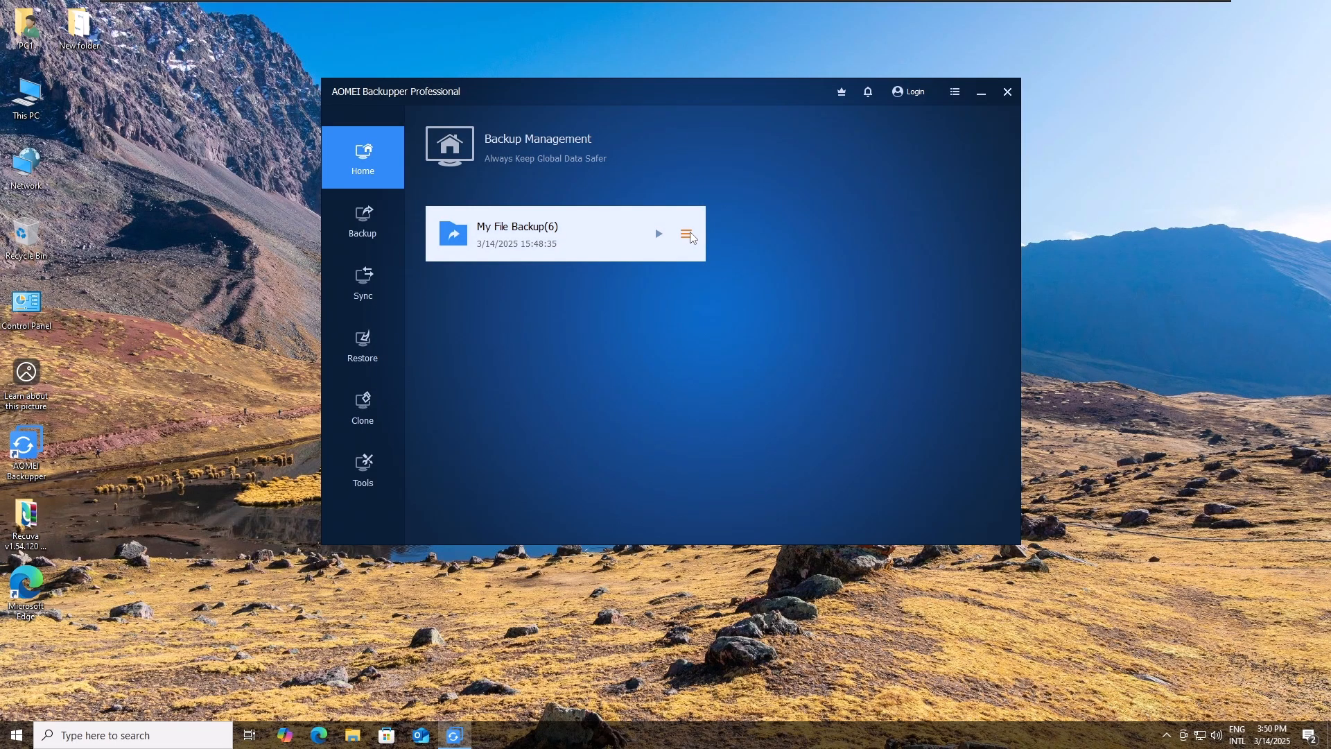
# Restore everything on E: from the My File Backup(6) task to its original location and finish the operation
pyautogui.click(687, 236)
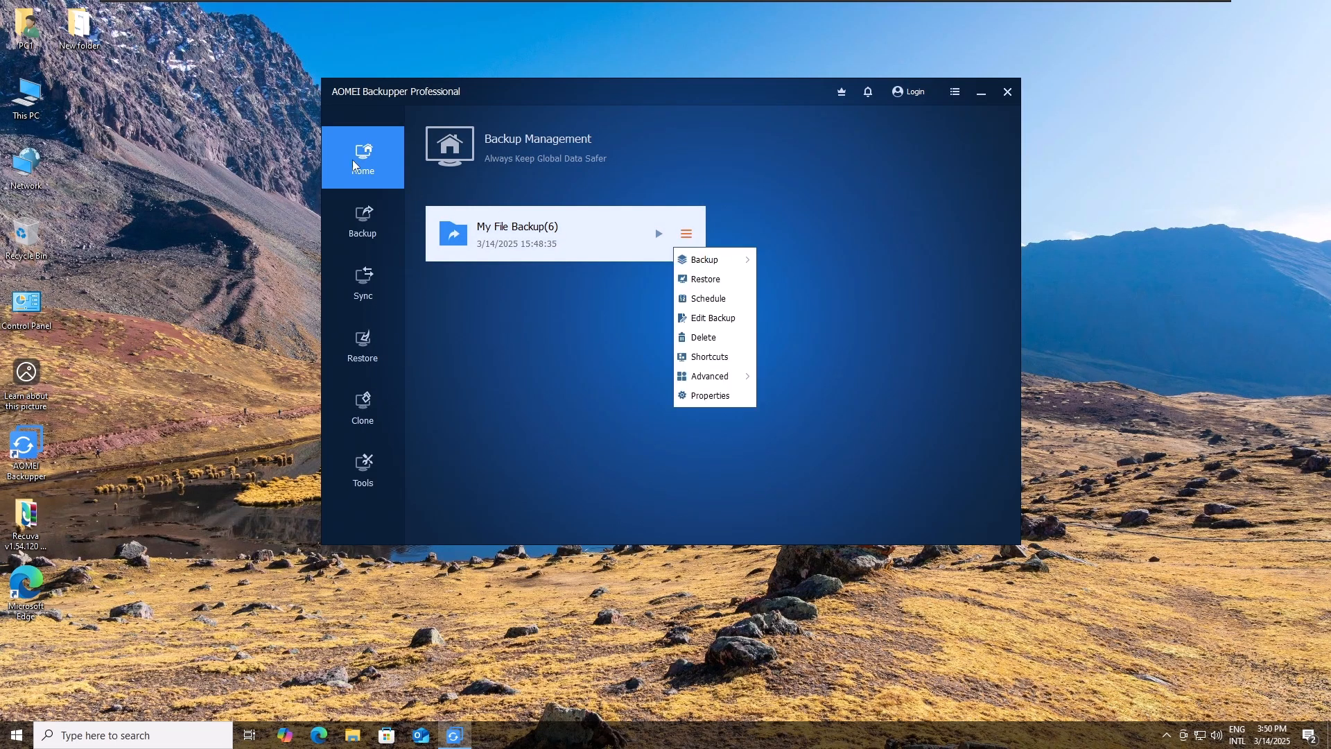
pyautogui.click(356, 163)
pyautogui.click(688, 238)
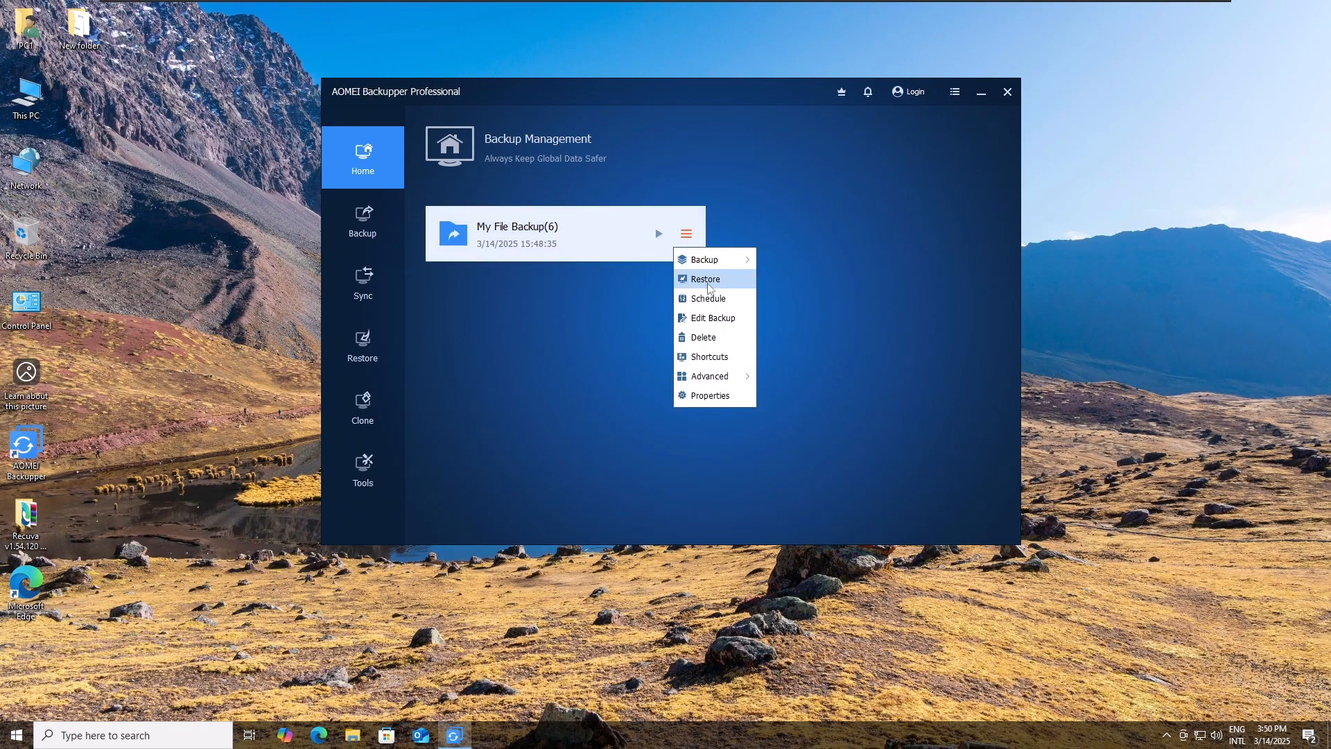
pyautogui.click(706, 280)
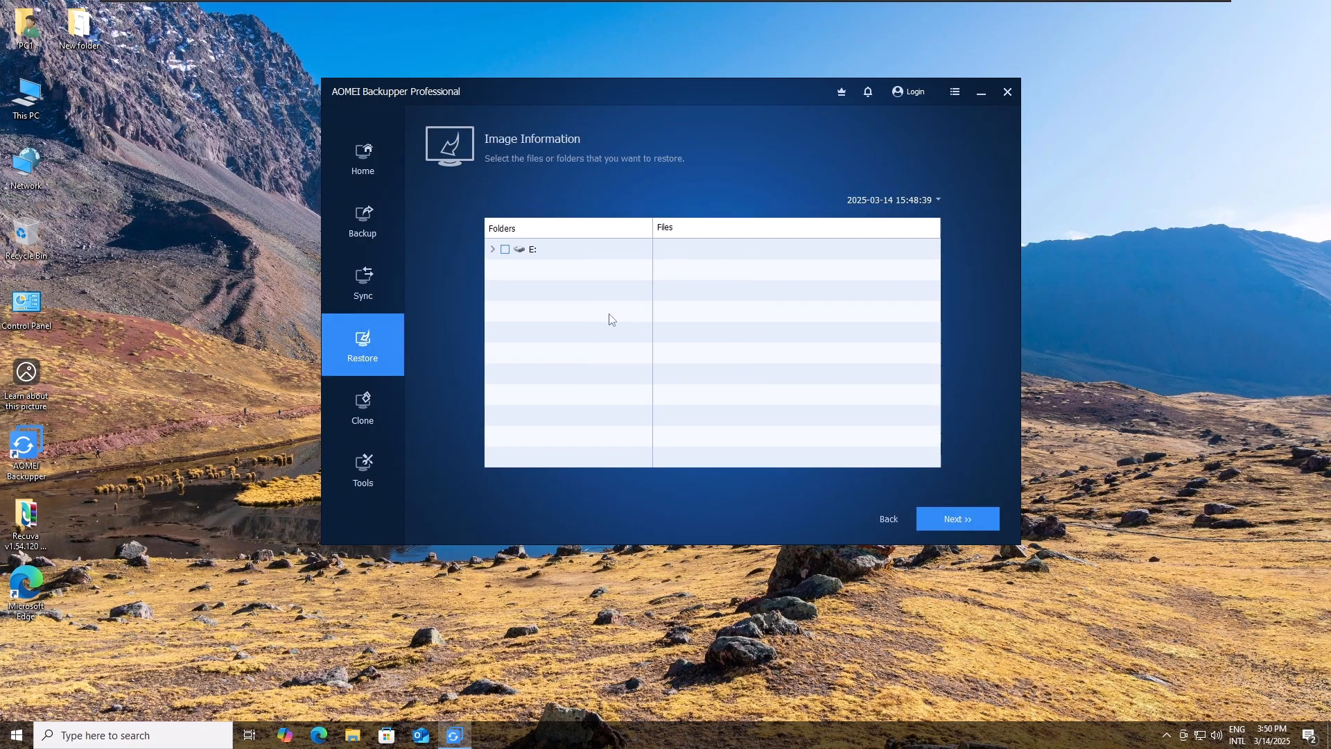
pyautogui.click(506, 250)
pyautogui.click(961, 520)
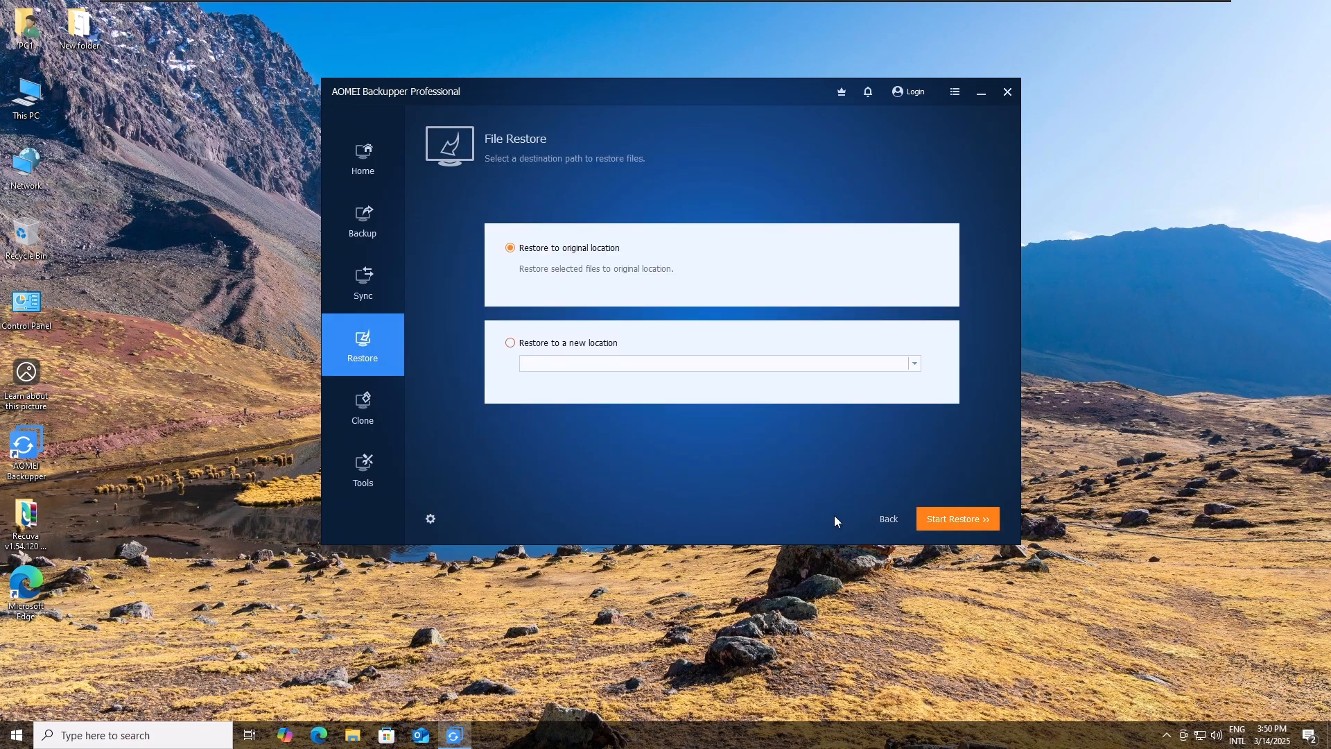
pyautogui.click(954, 513)
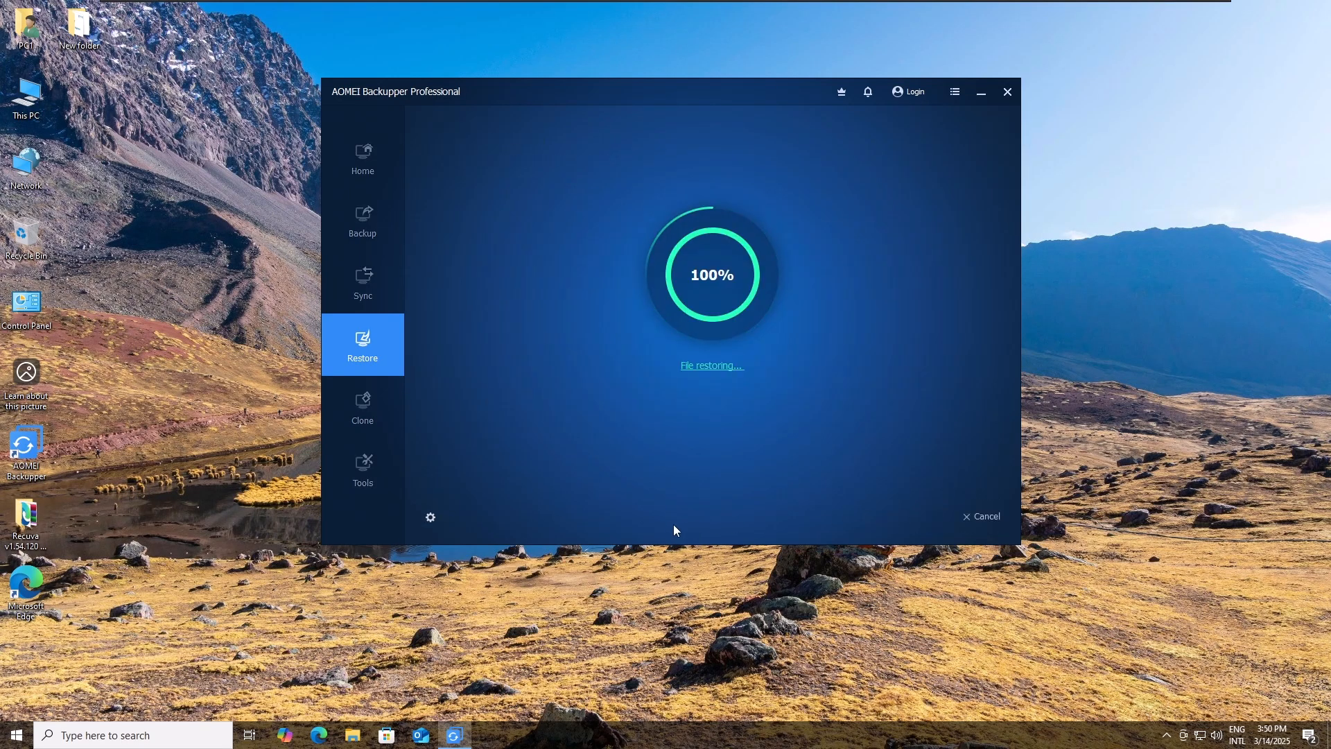
pyautogui.click(727, 418)
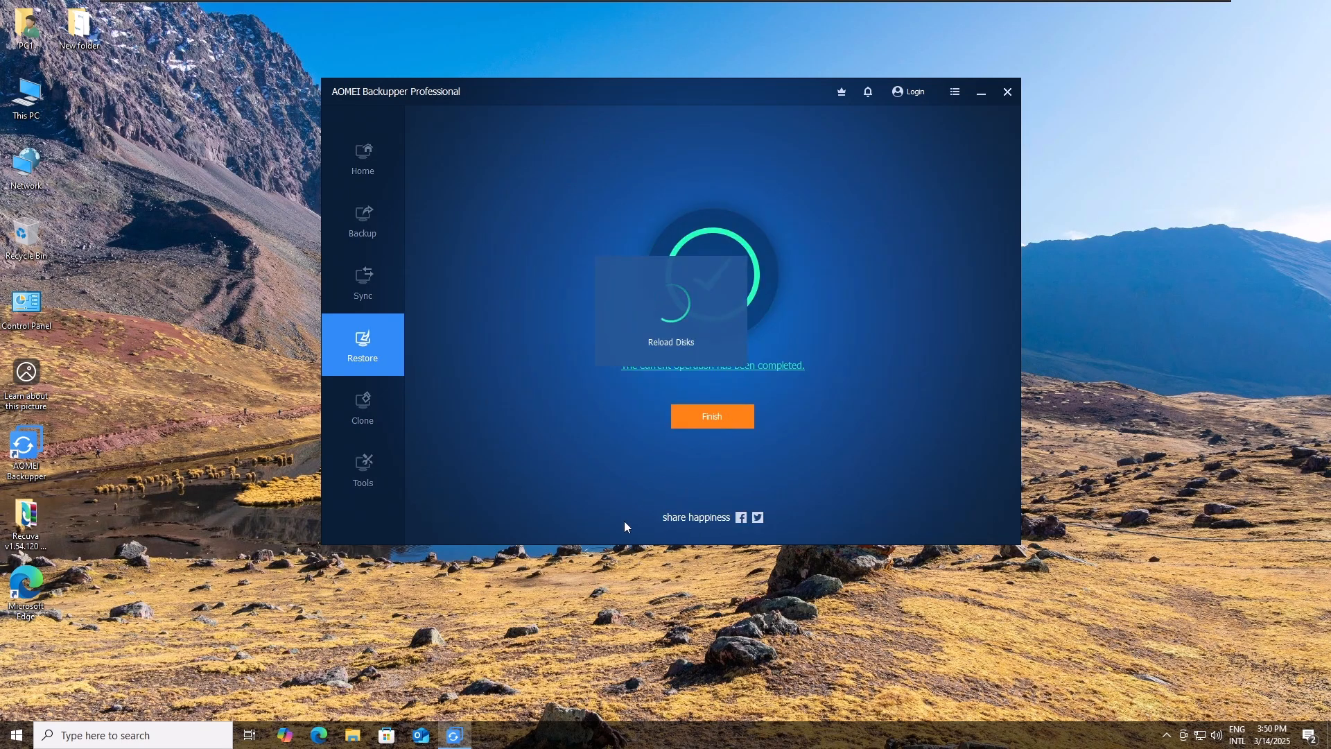
# Check the restored Docs and VDO folders on Date (E:) and the contents of Backup (F:), and close File Explorer
pyautogui.click(353, 735)
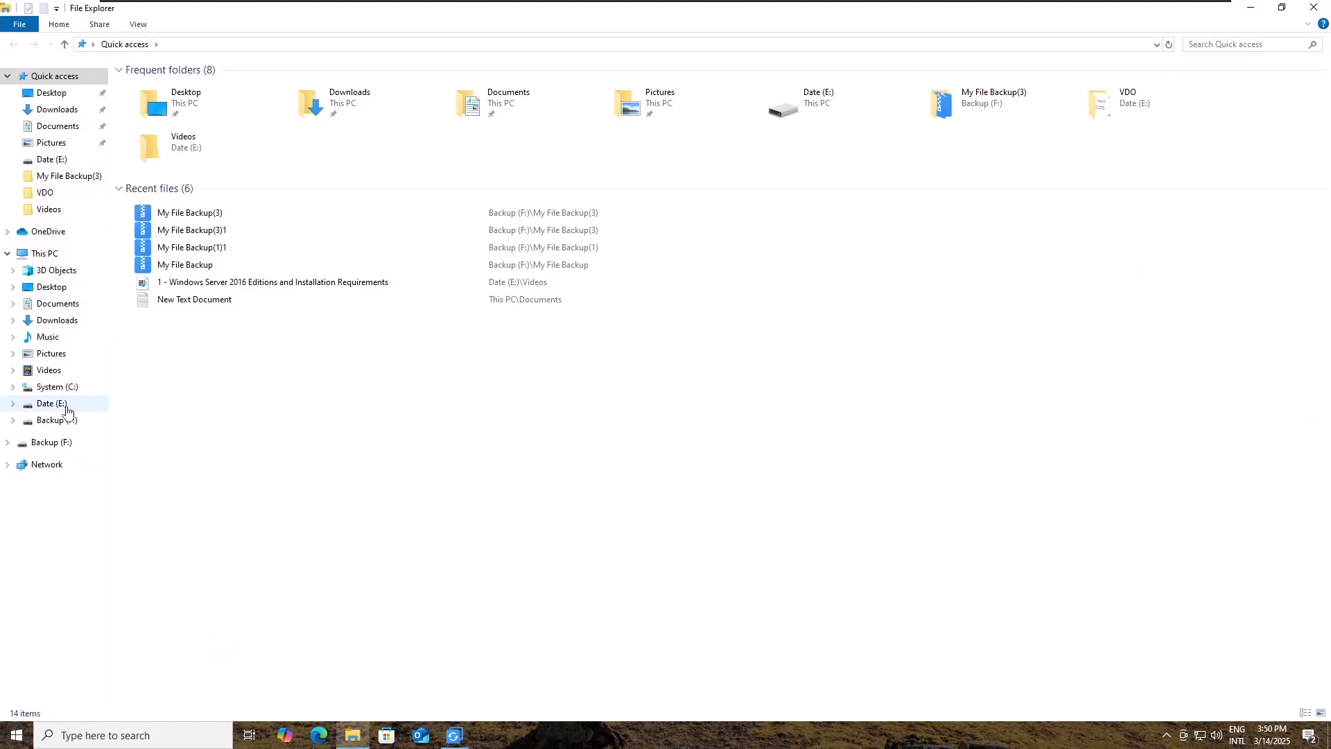
pyautogui.click(62, 404)
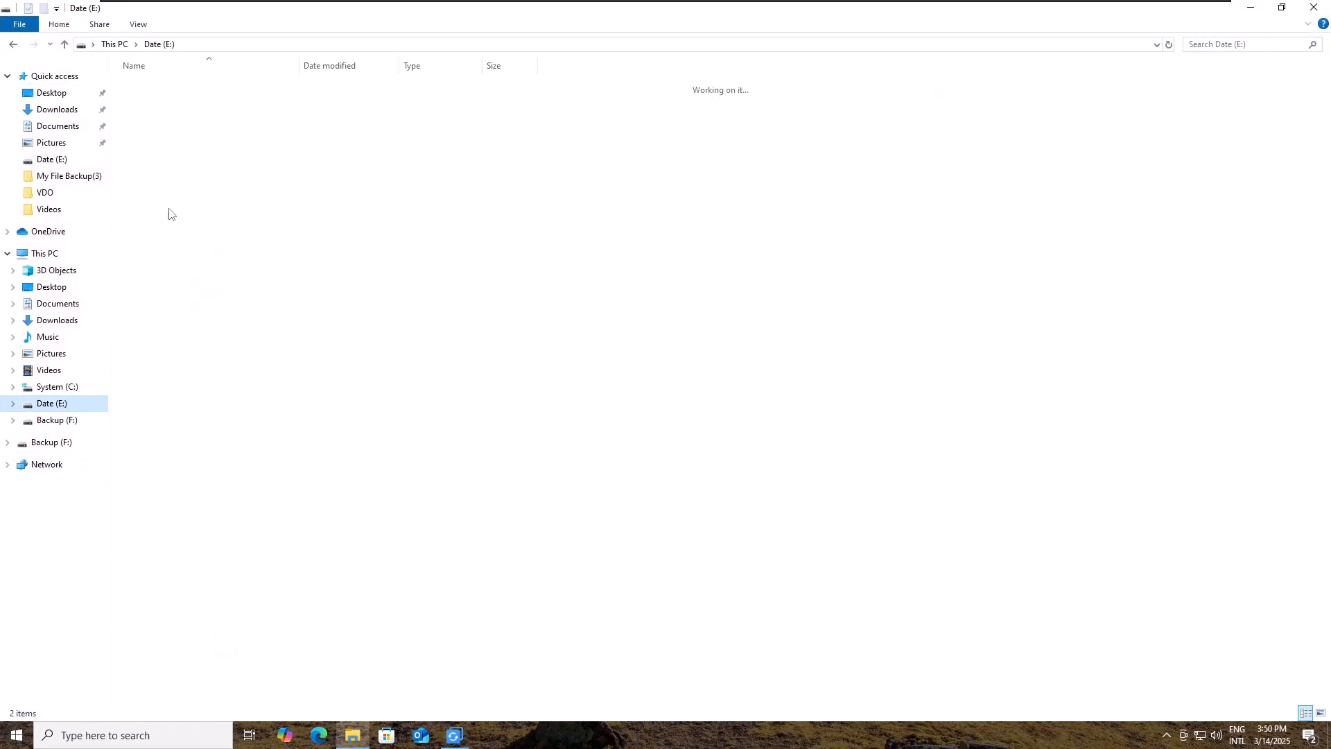
pyautogui.doubleClick(144, 87)
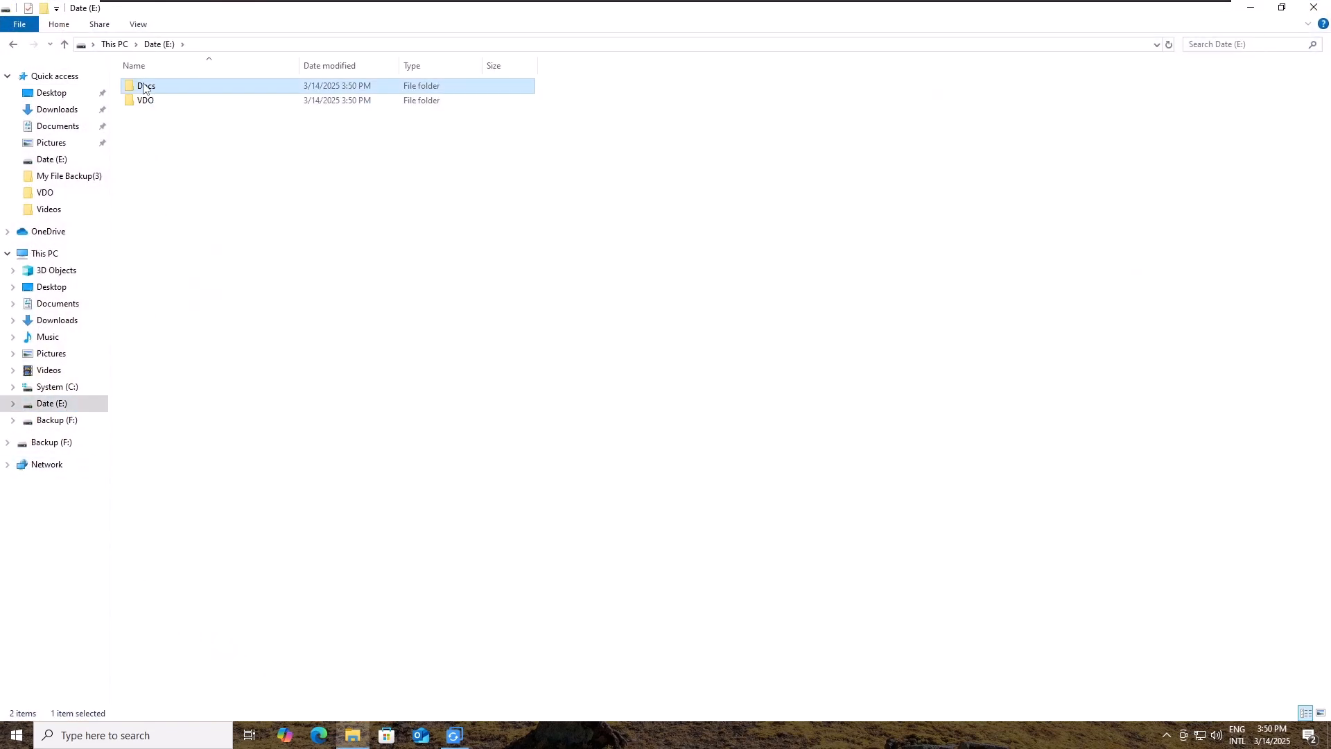
pyautogui.click(64, 43)
pyautogui.doubleClick(154, 104)
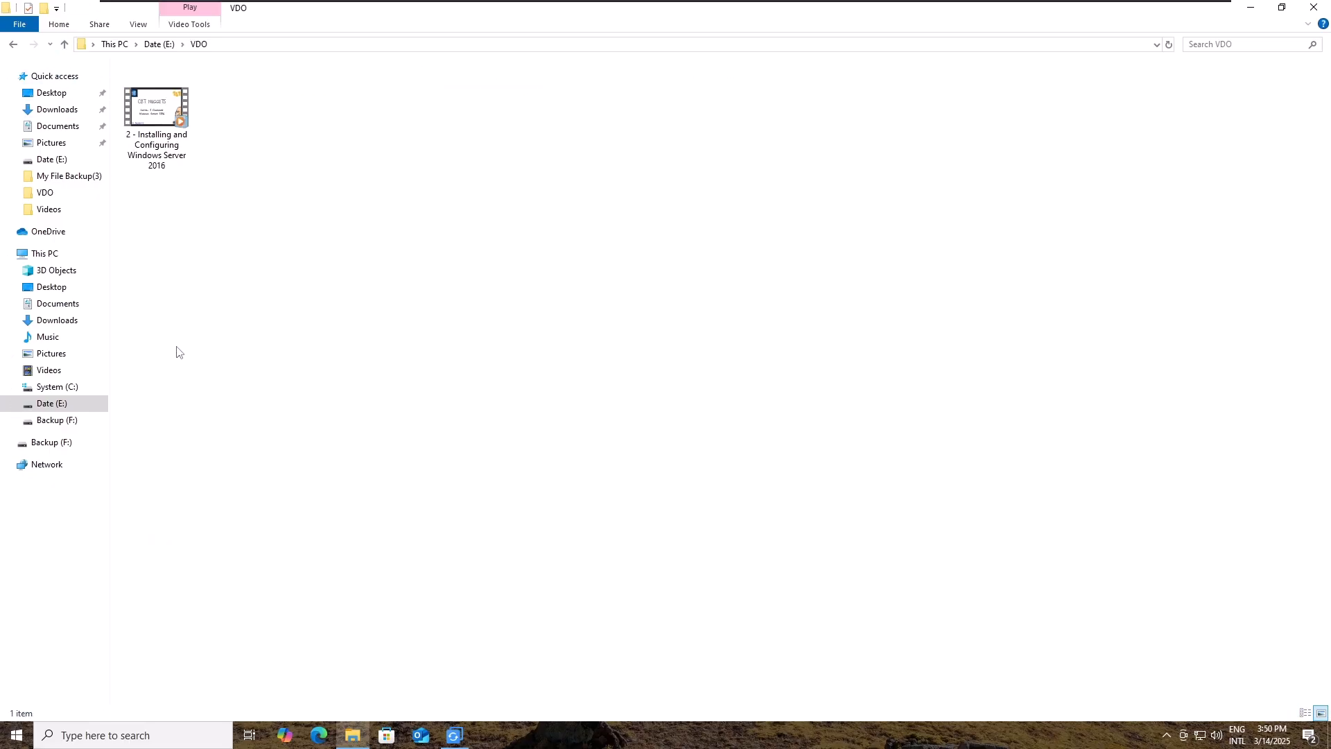
pyautogui.click(48, 444)
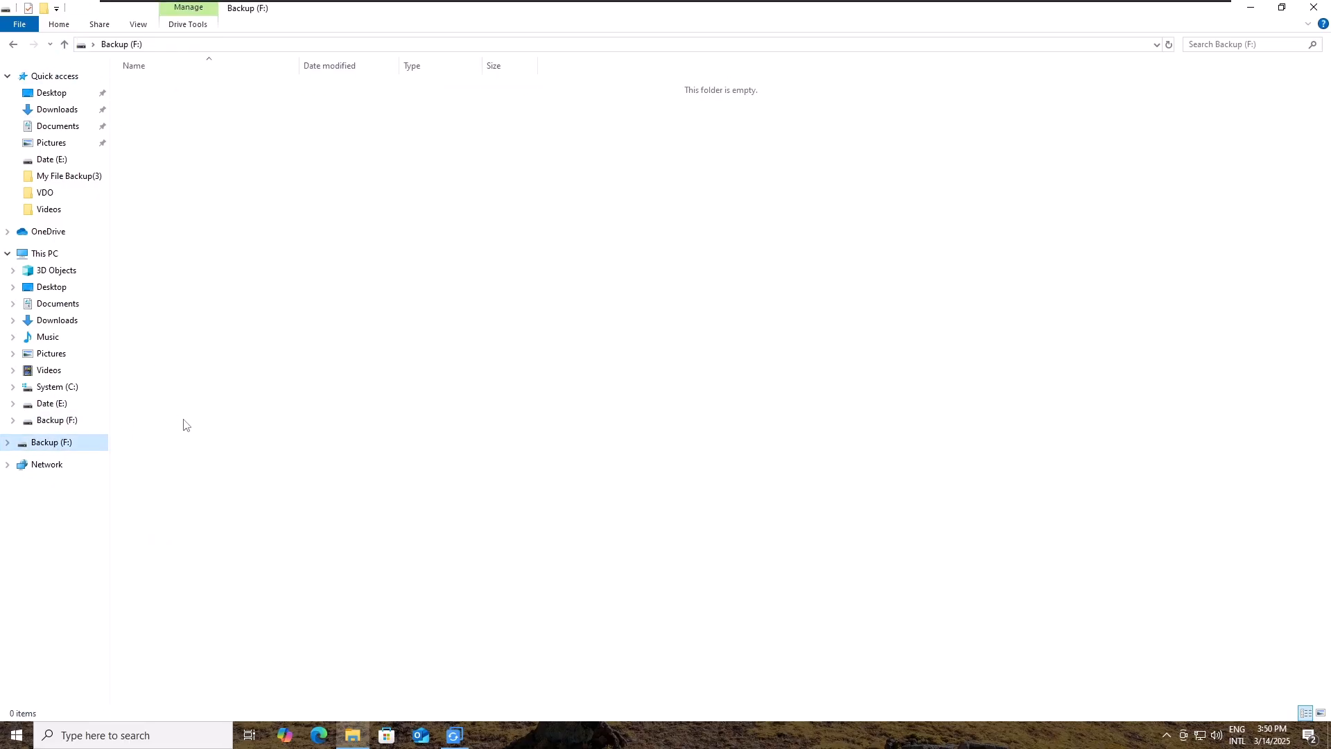
pyautogui.click(55, 403)
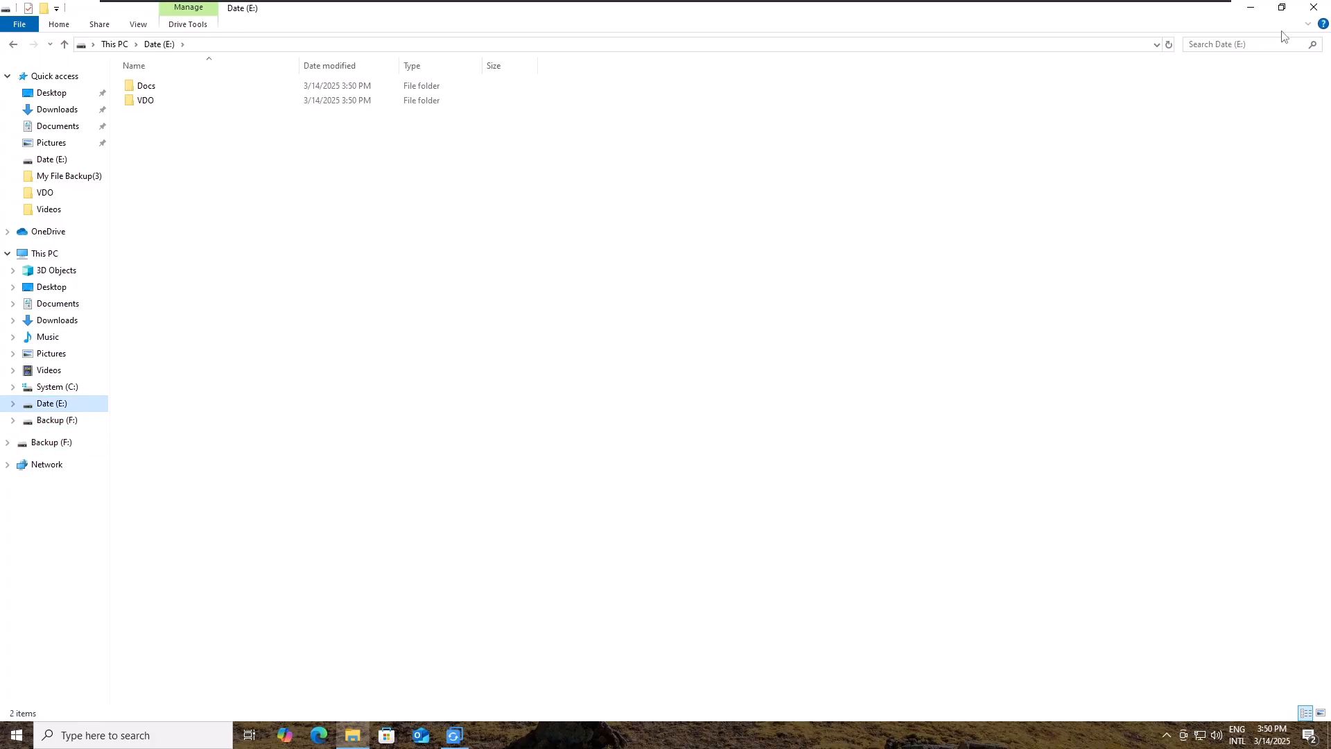
pyautogui.click(1302, 11)
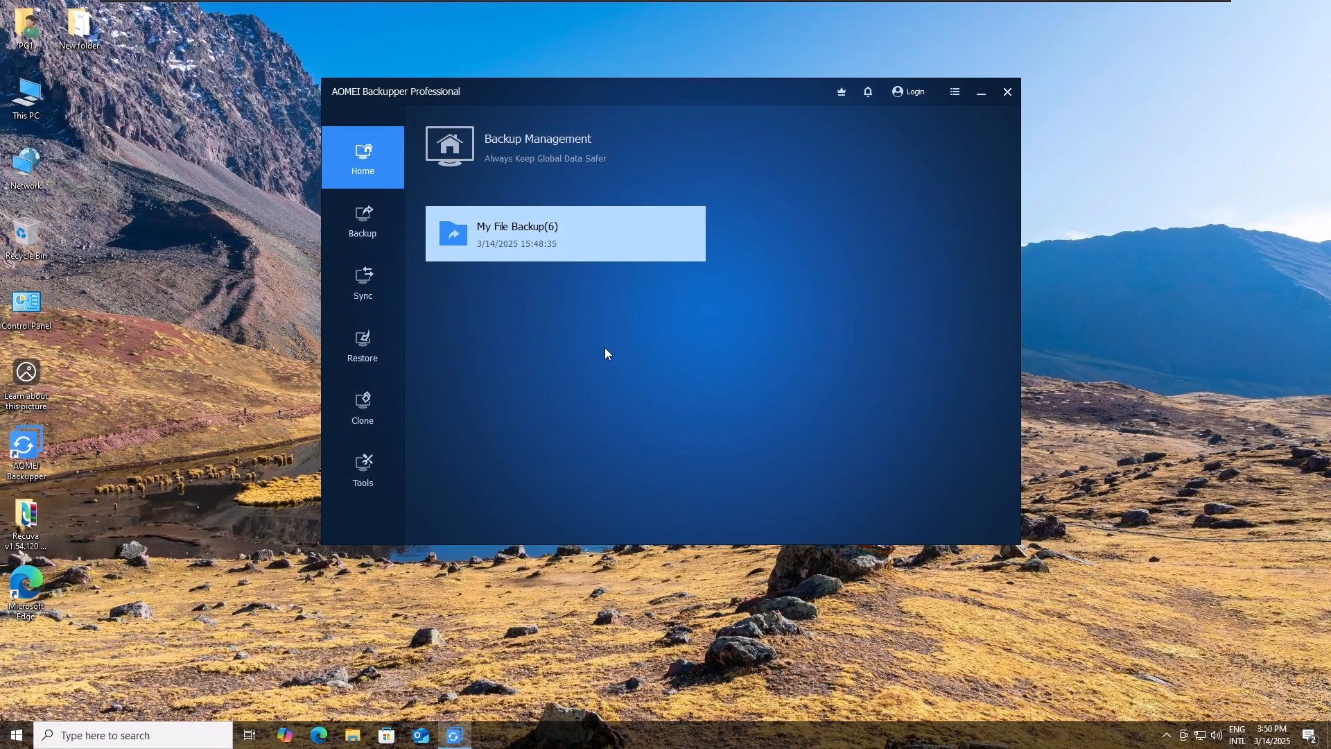